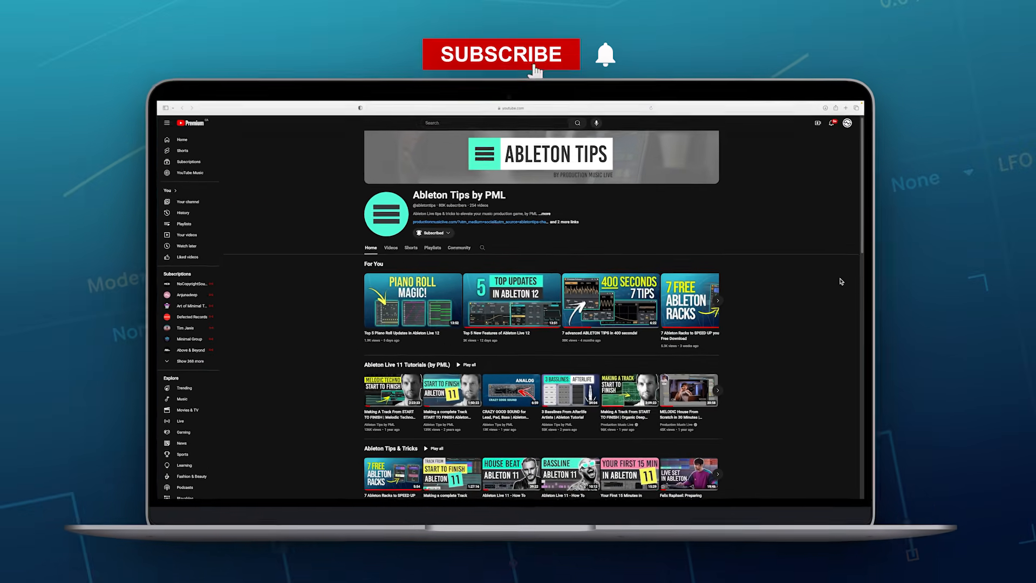
scroll(840, 281, down, 3)
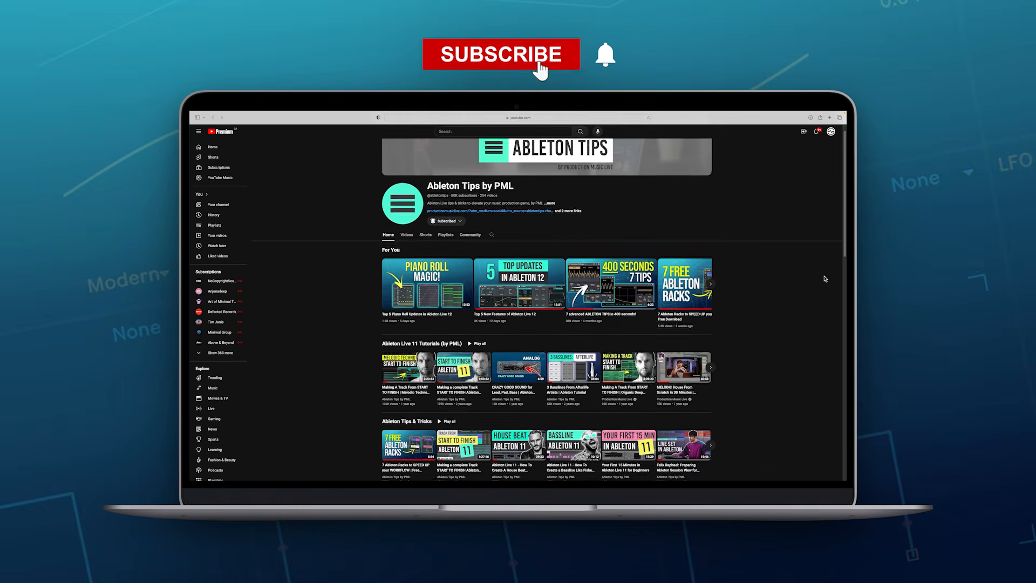
scroll(825, 278, down, 5)
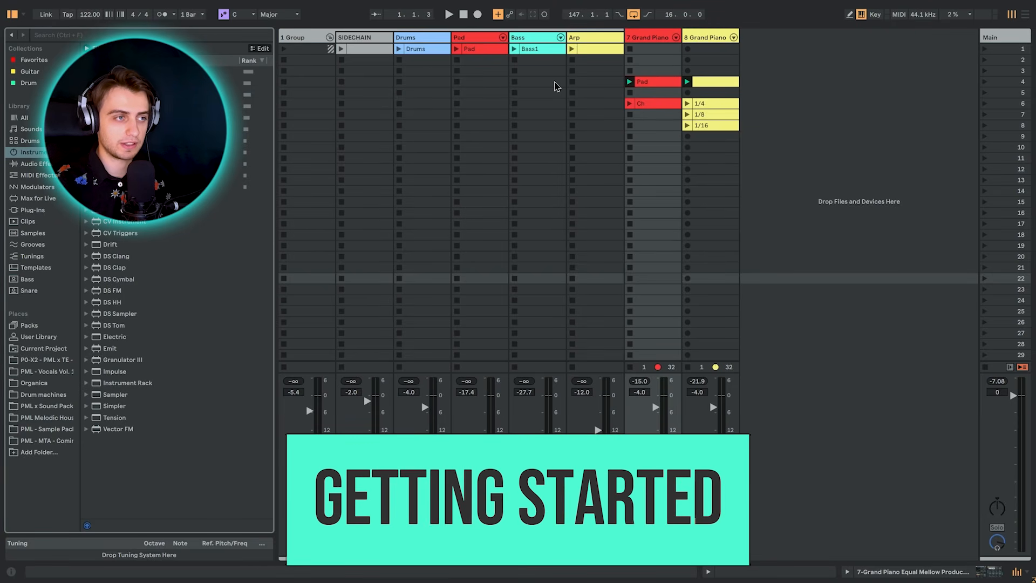
Step: Play the session and examine the MIDI clips on the Pad and Arp tracks
key(space)
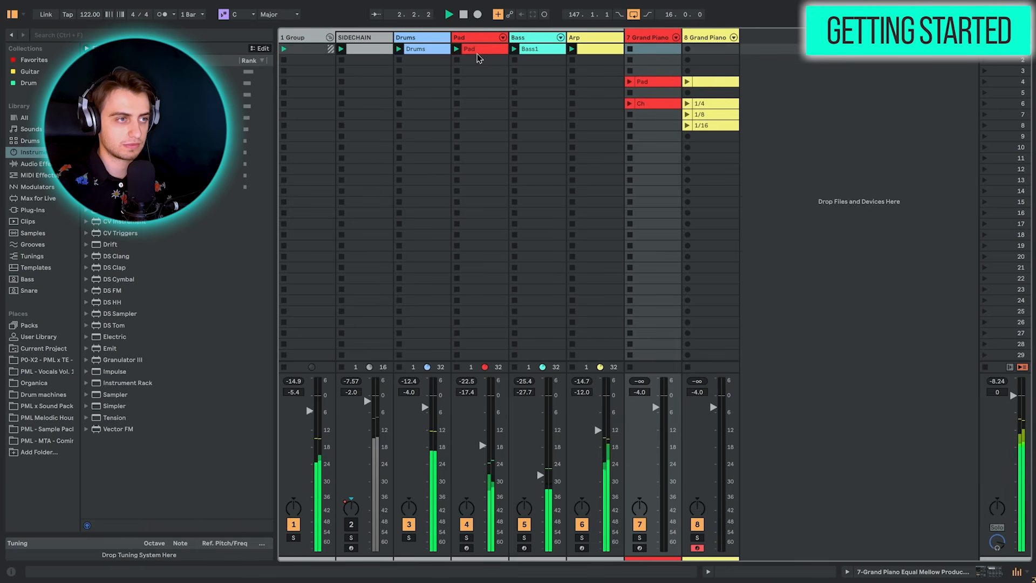
click(470, 52)
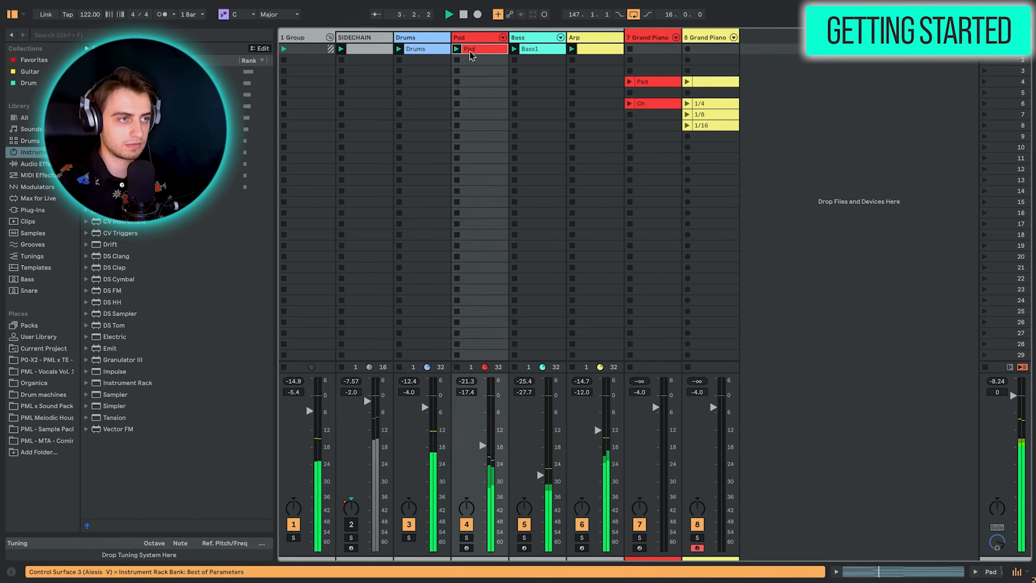
key(shift+Tab)
key(shift+Tab)
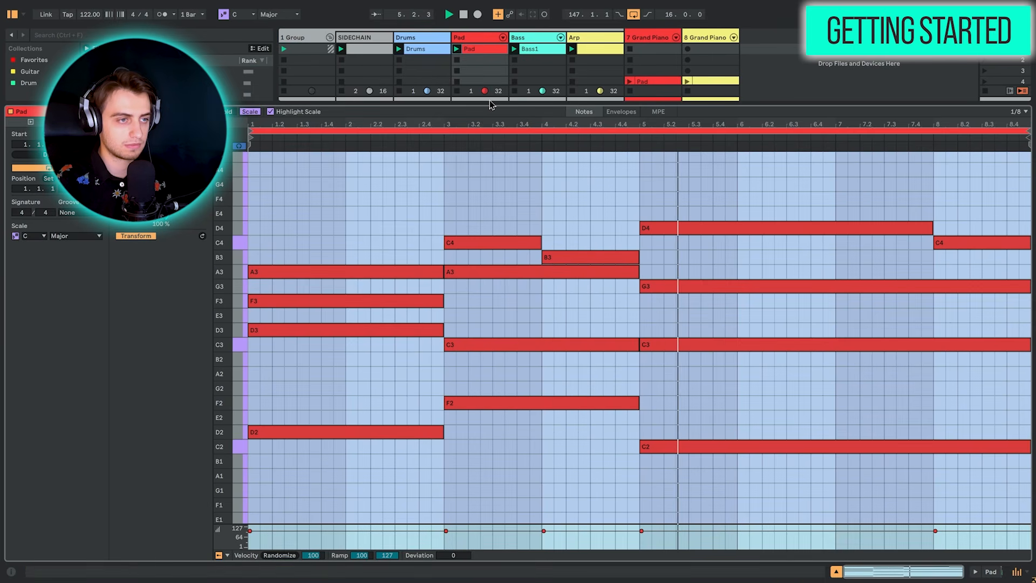
key(shift+Tab)
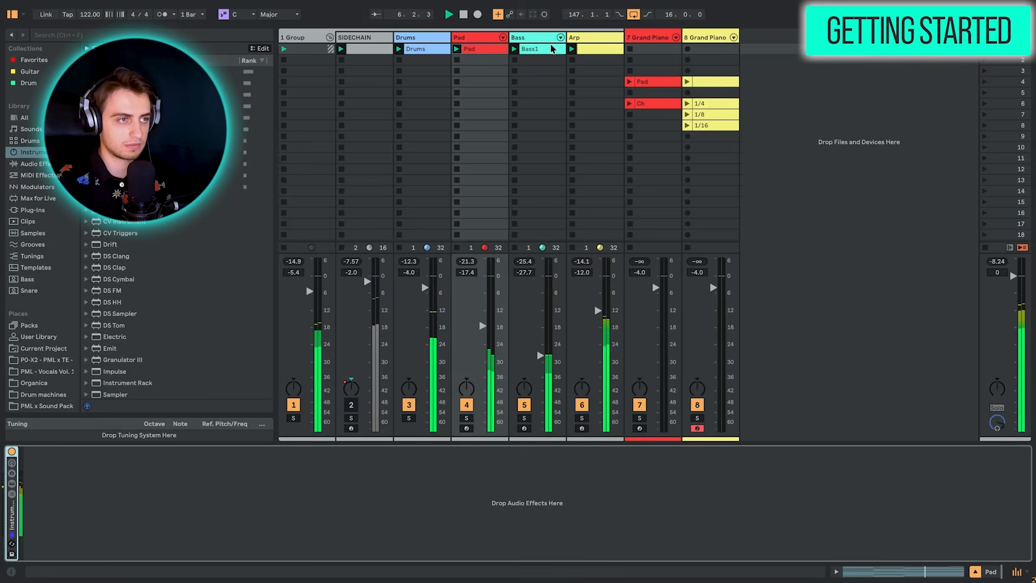
double_click(588, 51)
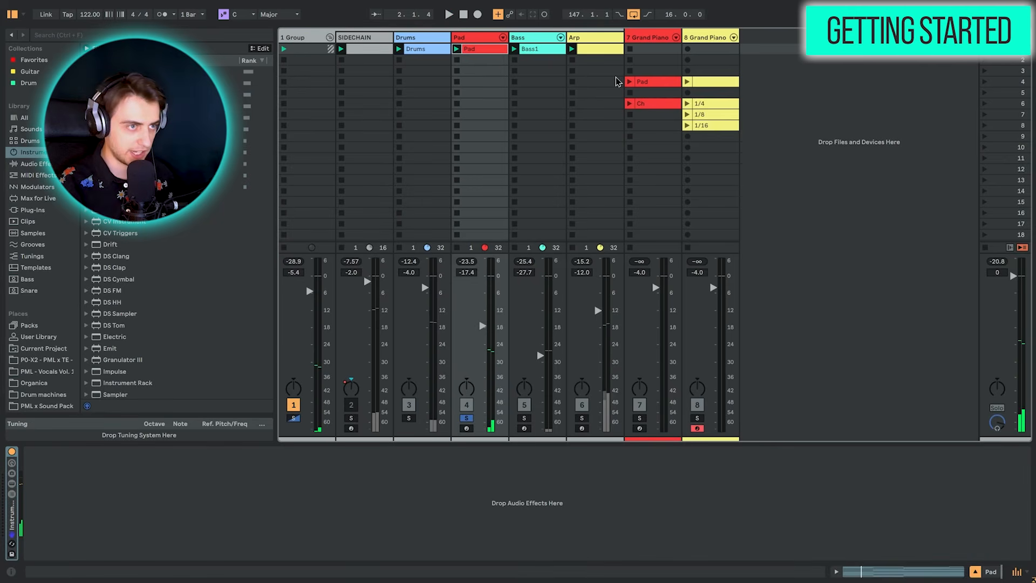
click(599, 53)
click(587, 40)
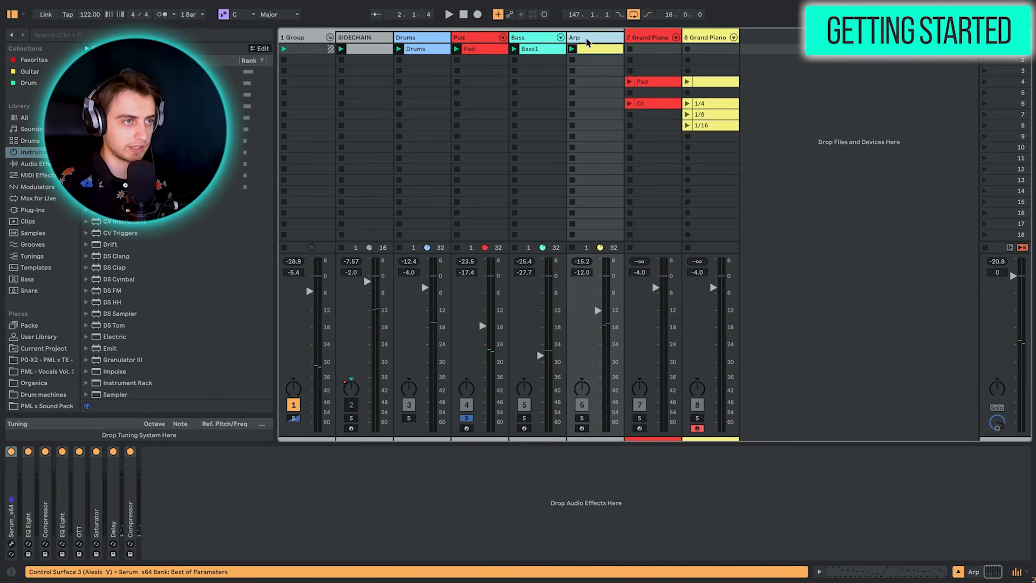
click(591, 51)
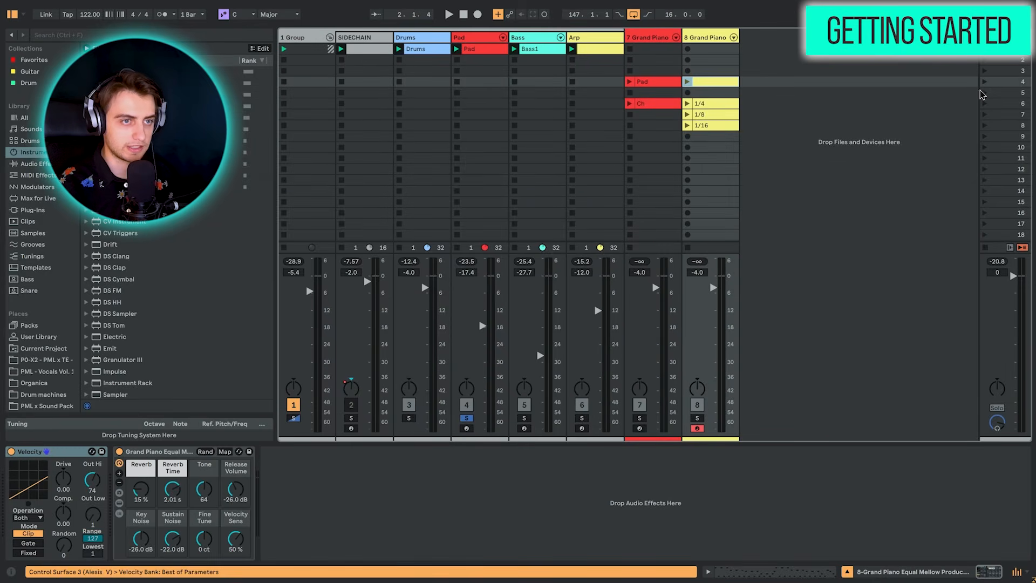
Step: Play scene 4 and examine the notes of its two Grand Piano clips together in the piano roll, ending with playback stopped
click(983, 83)
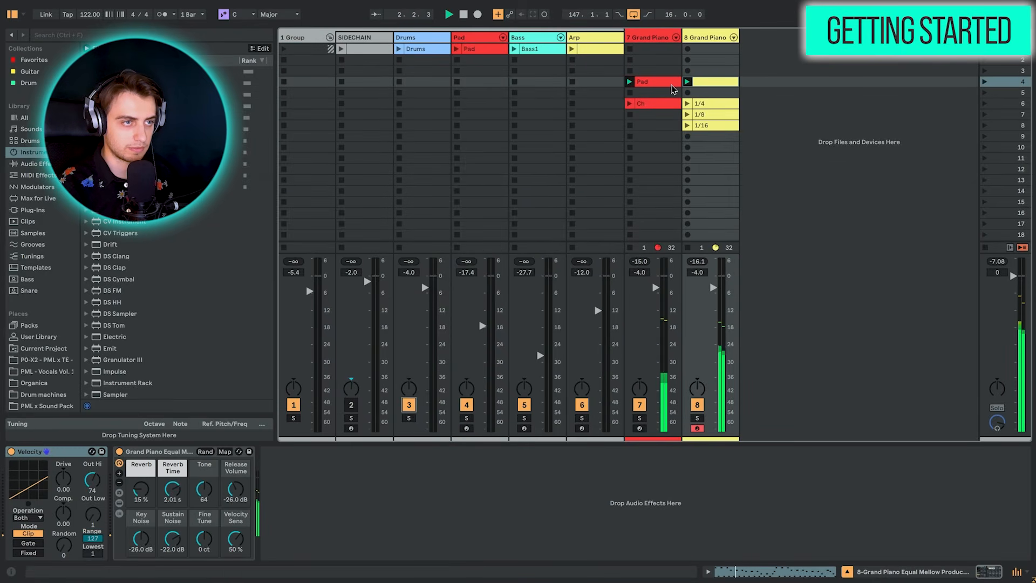
click(715, 84)
shift+double_click(668, 84)
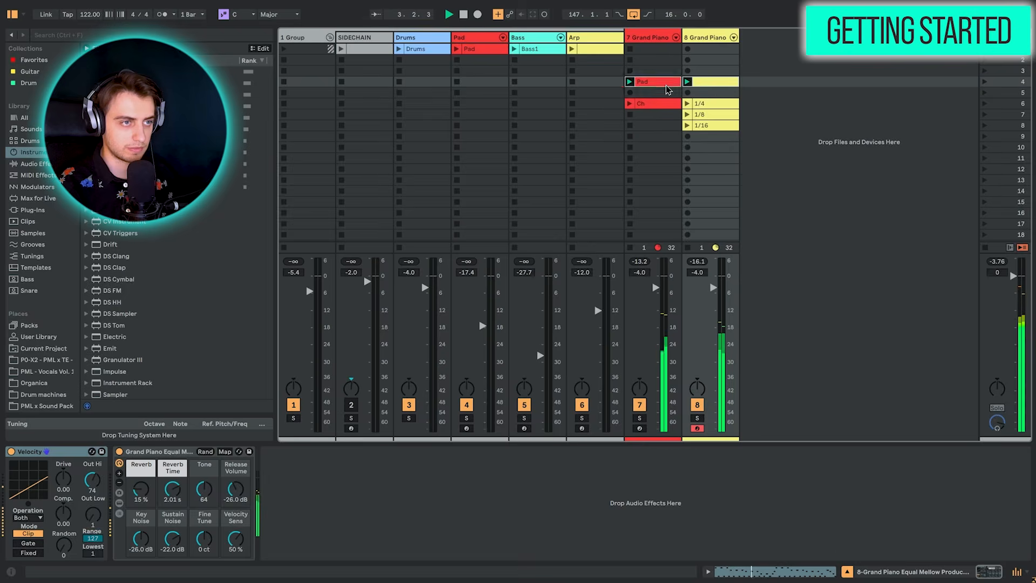
scroll(623, 350, down, 4)
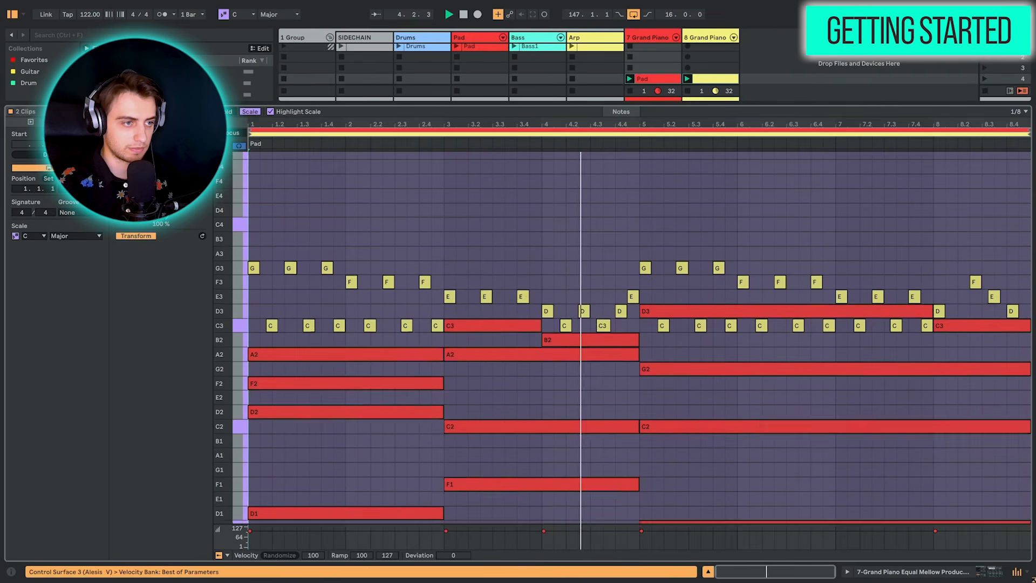
drag(225, 377, 219, 361)
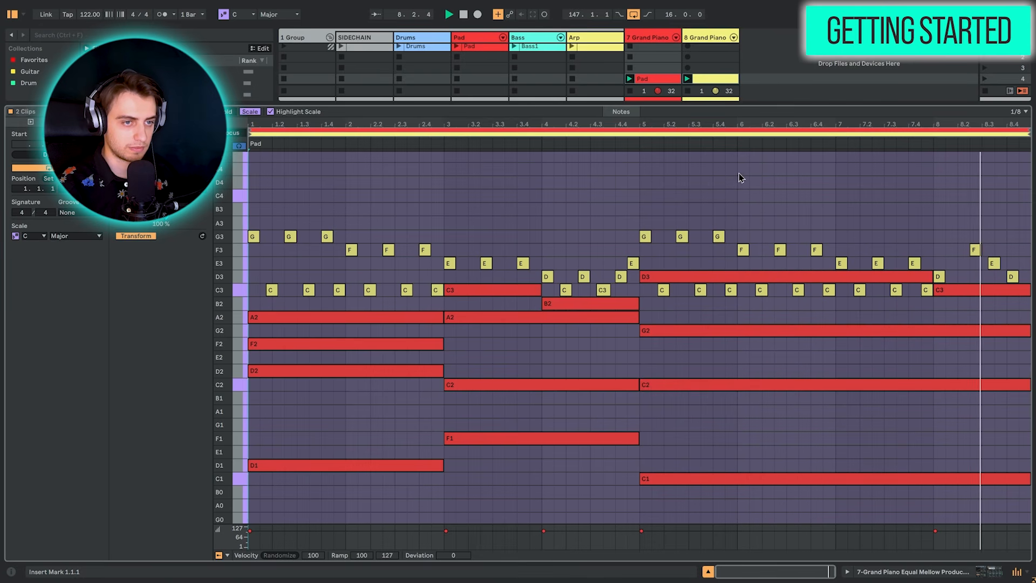
key(space)
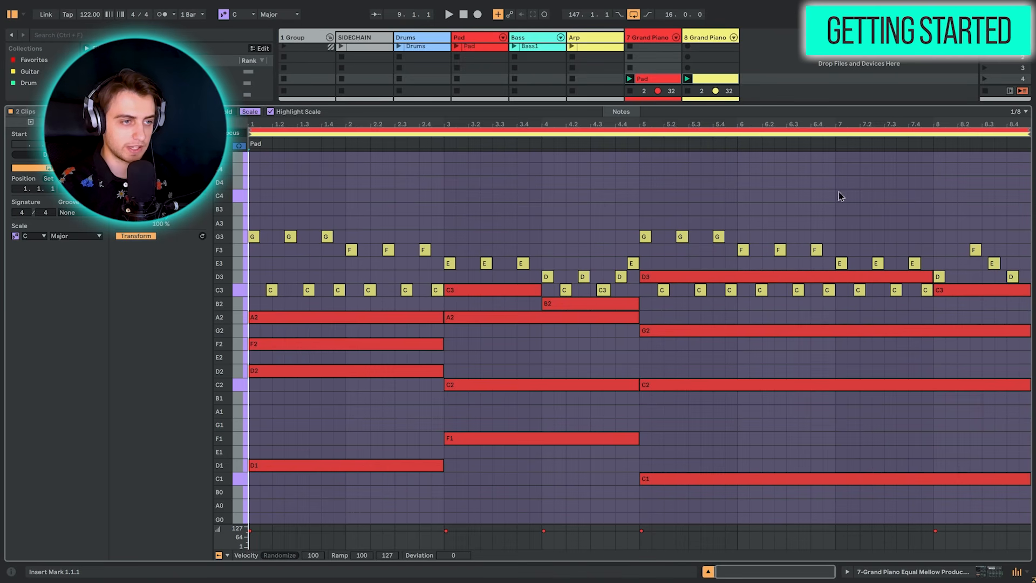
key(shift+Tab)
double_click(651, 148)
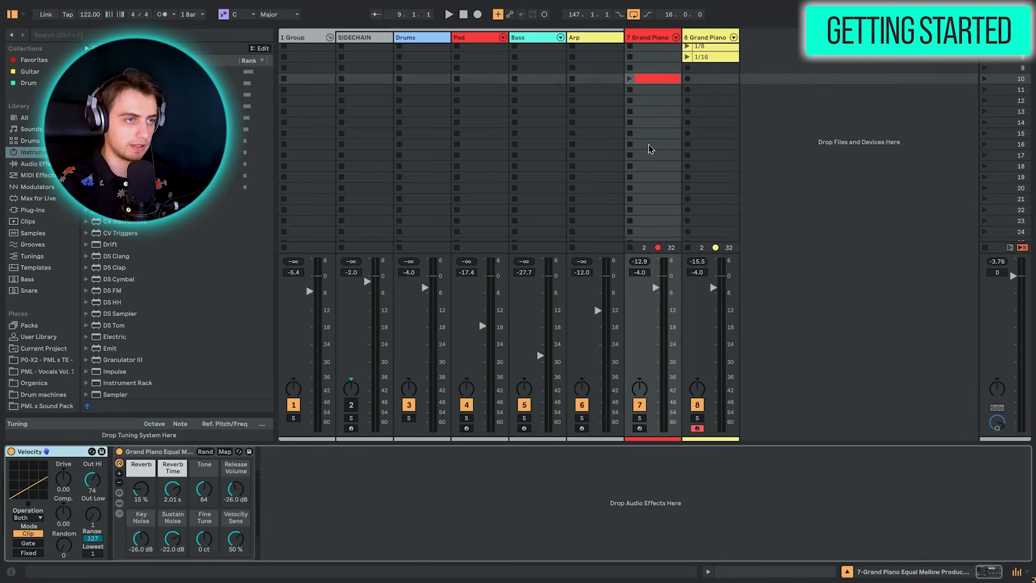
key(shift+Tab)
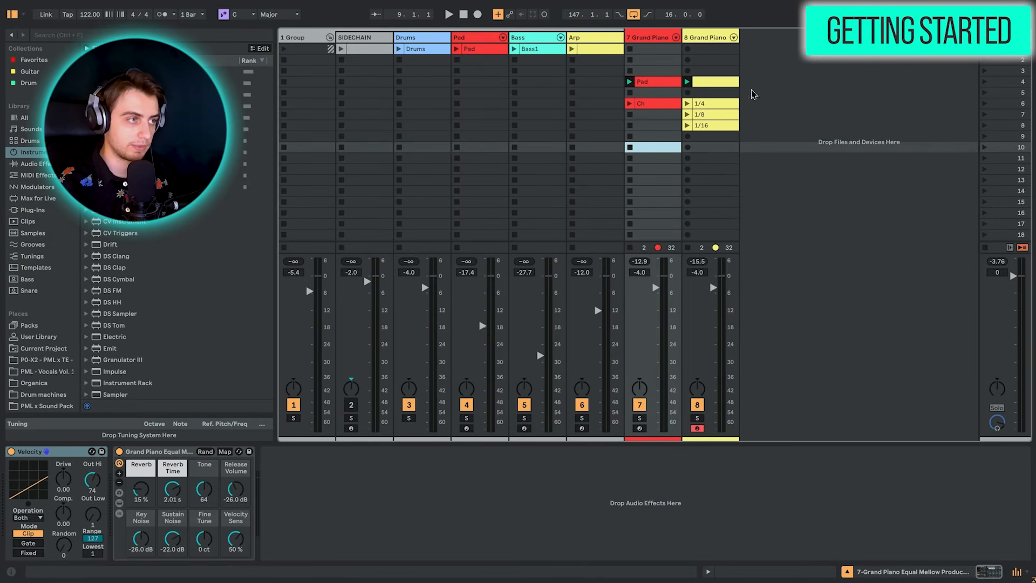
Step: Search the library for "grand piano" and load the first Grand Piano Equal Mellow Production preset onto a new track
click(27, 120)
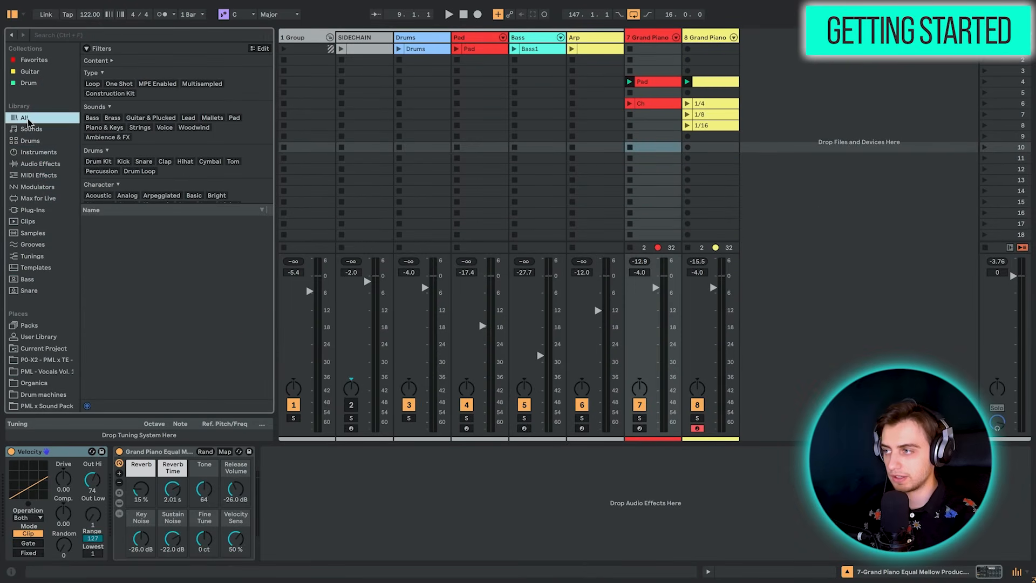
click(42, 35)
text(grand piano)
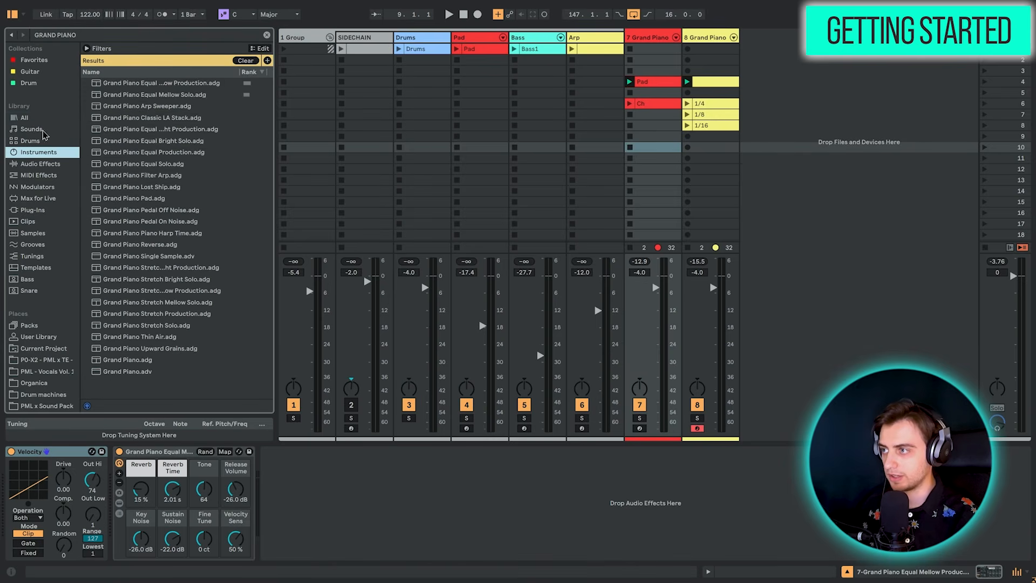
click(144, 84)
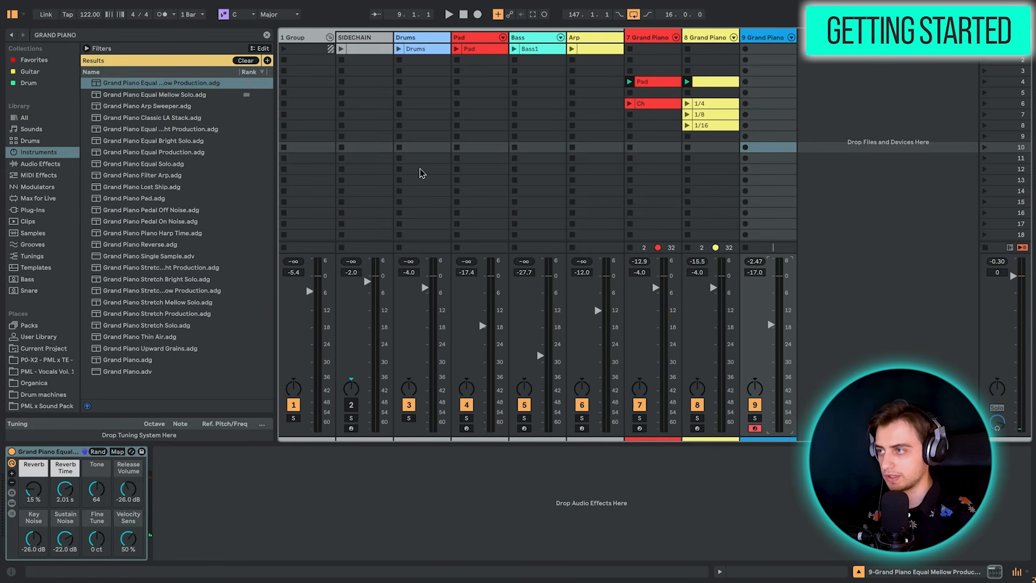
Step: Search the library for "veloc", add the Velocity device before the new grand piano, and set Out Hi to 65
double_click(80, 37)
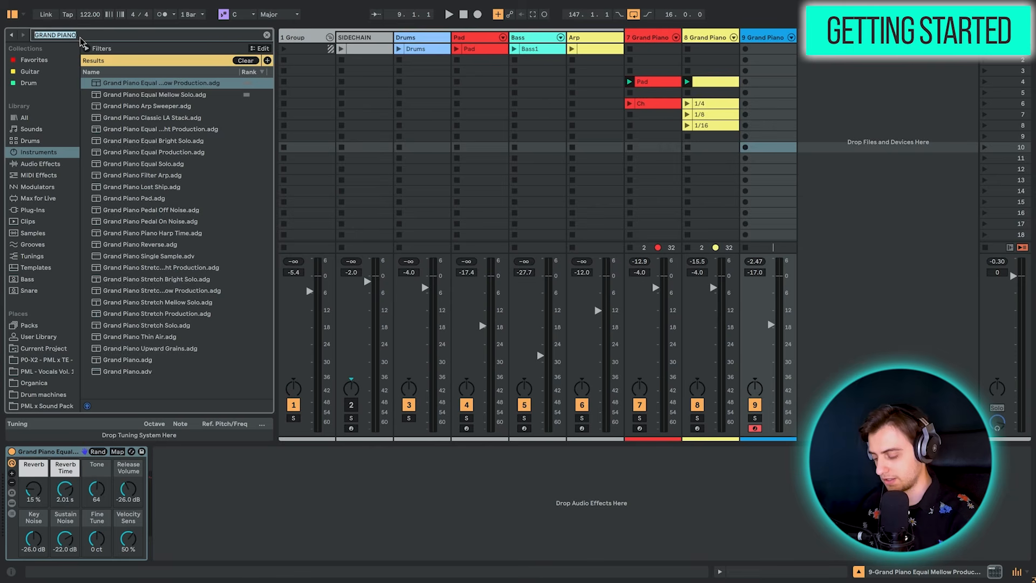
key(BackSpace)
text(VELOC)
double_click(115, 257)
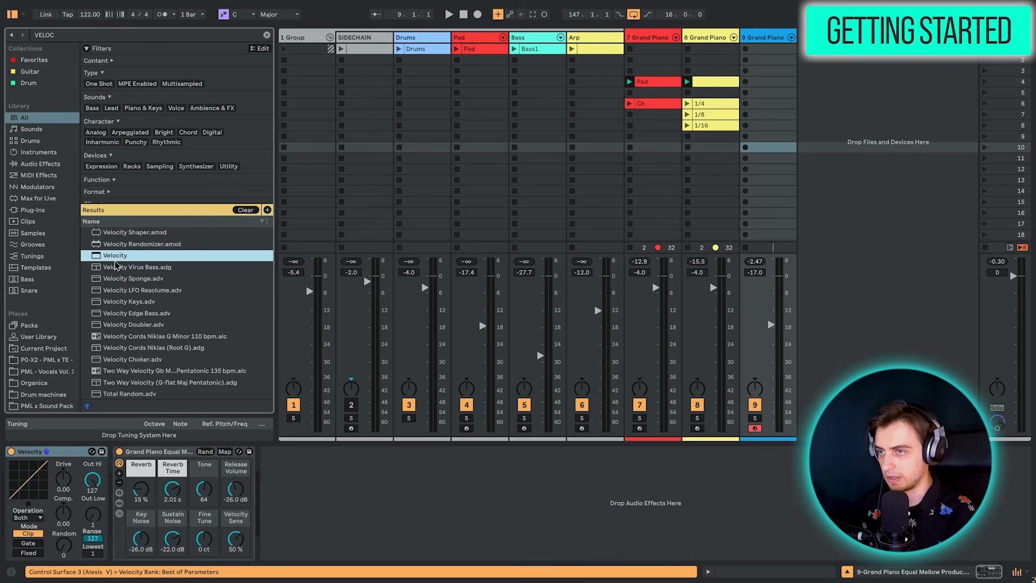
click(95, 480)
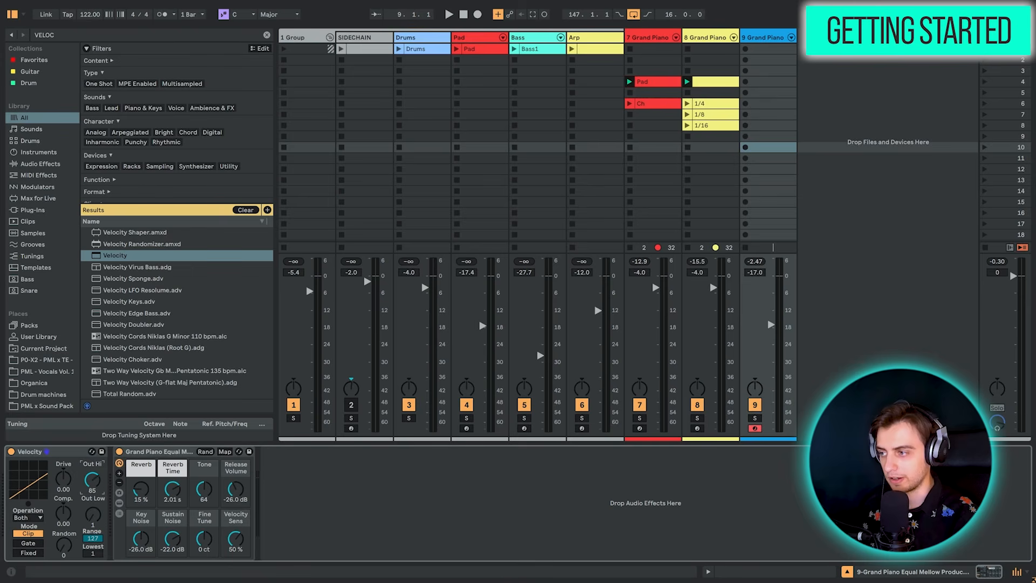
drag(93, 480, 93, 490)
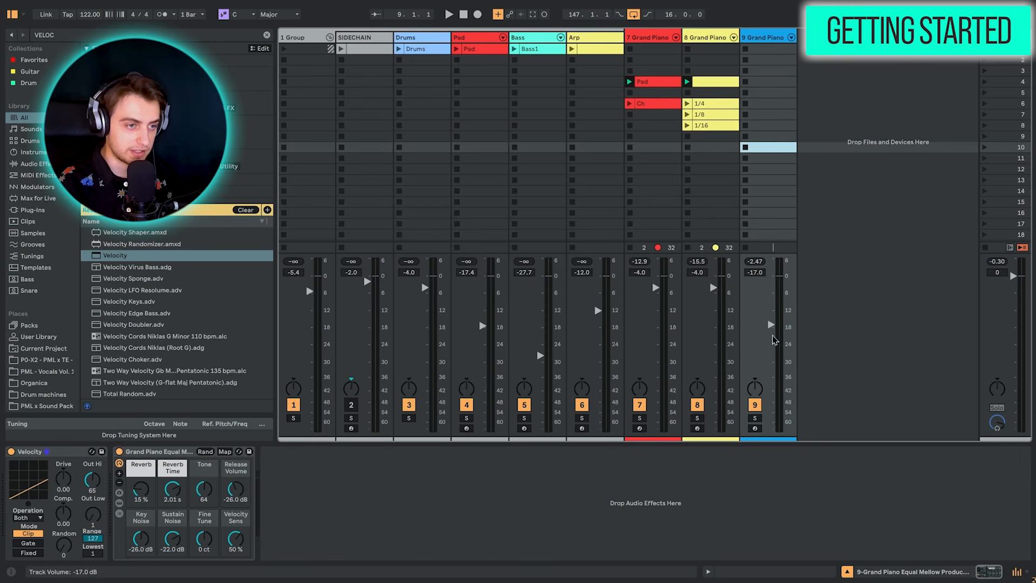
Step: Try out the armed ninth track using the computer MIDI keyboard, and delete that track
click(754, 429)
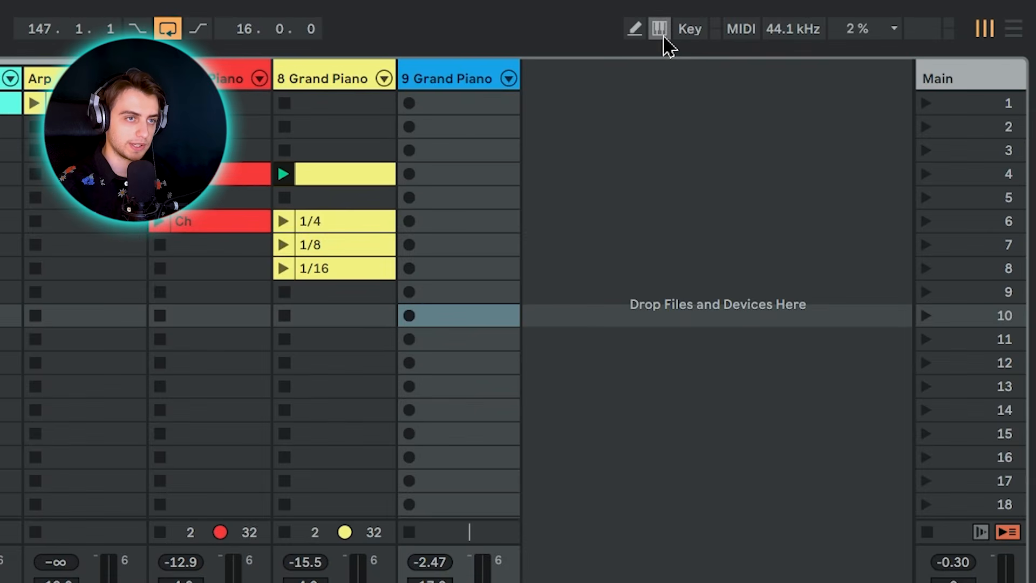
click(872, 18)
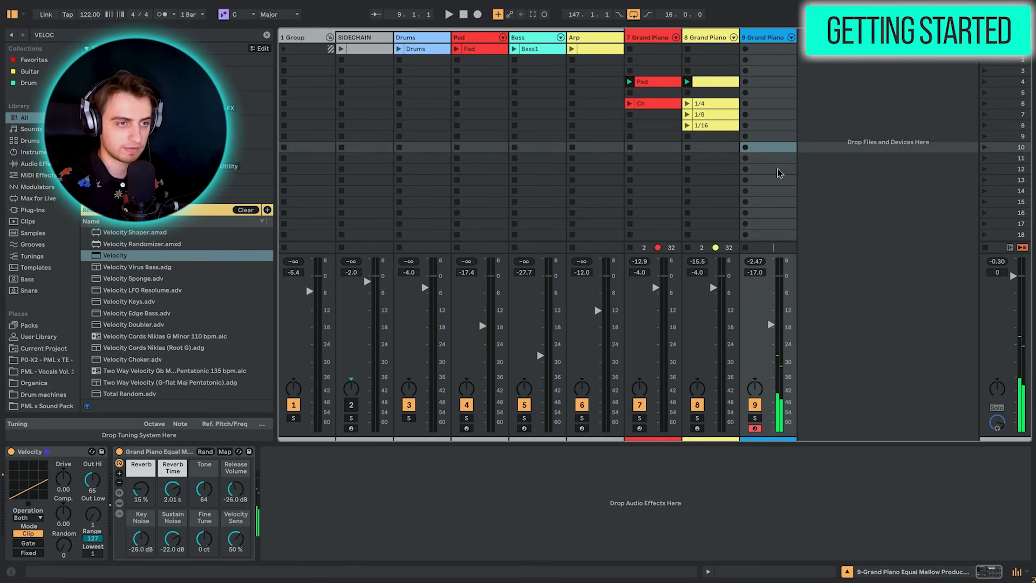
key(Delete)
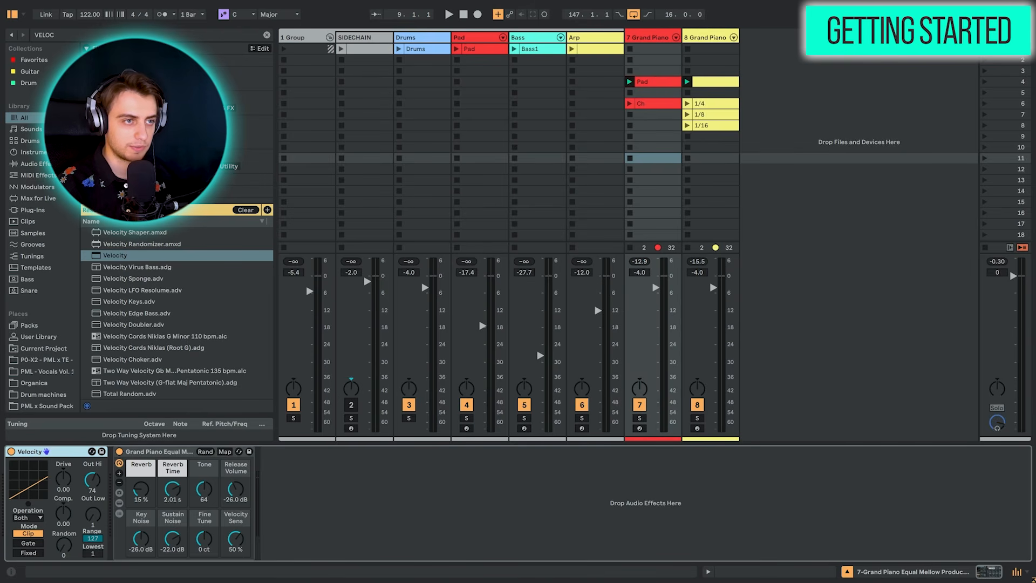
key(Tab)
key(Tab)
key(Tab)
key(Tab)
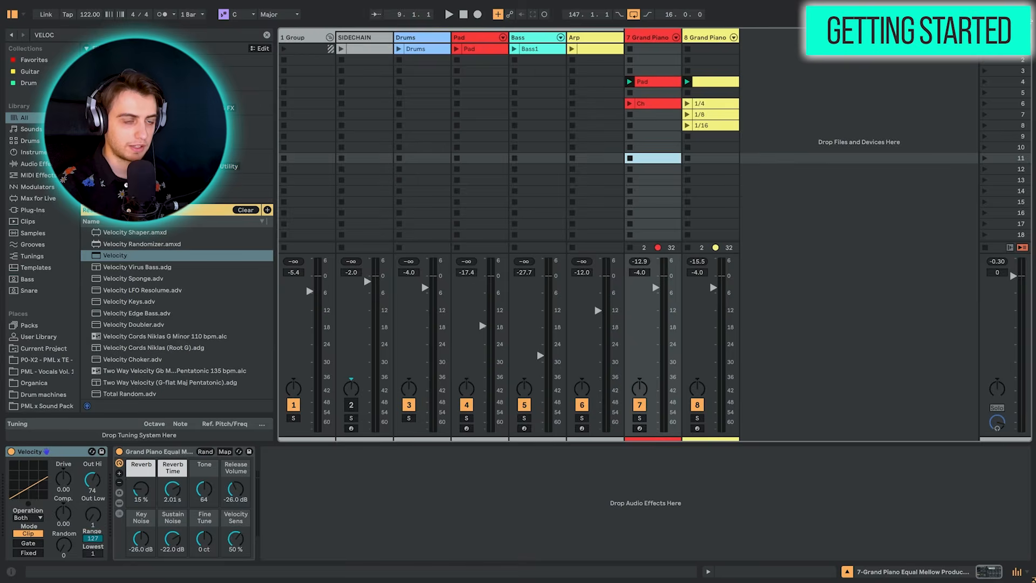
key(Tab)
key(Tab)
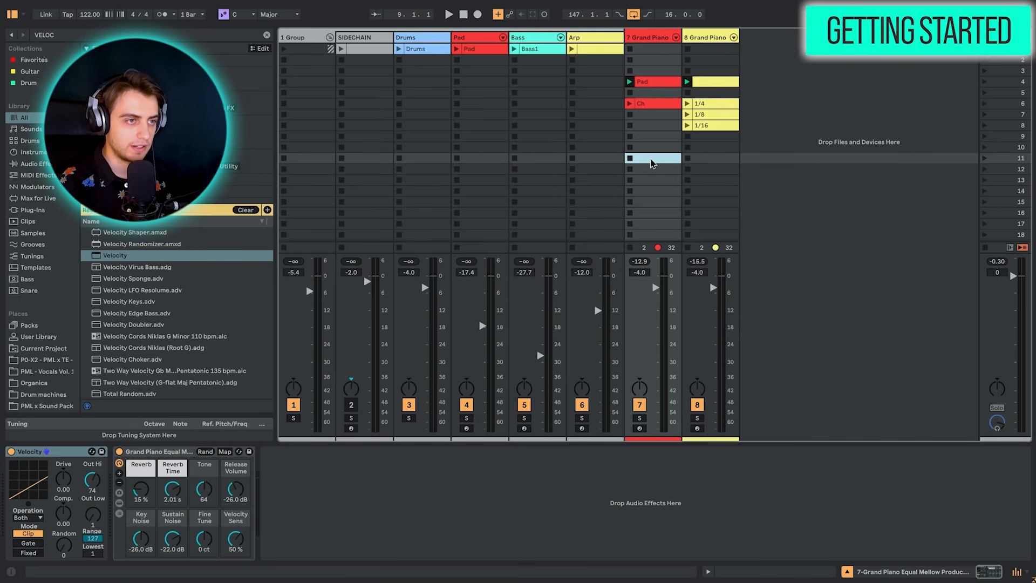
Step: Create an 8-bar looping MIDI clip in scene 11 of track 7 Grand Piano, with a 1 Bar fixed grid
double_click(651, 158)
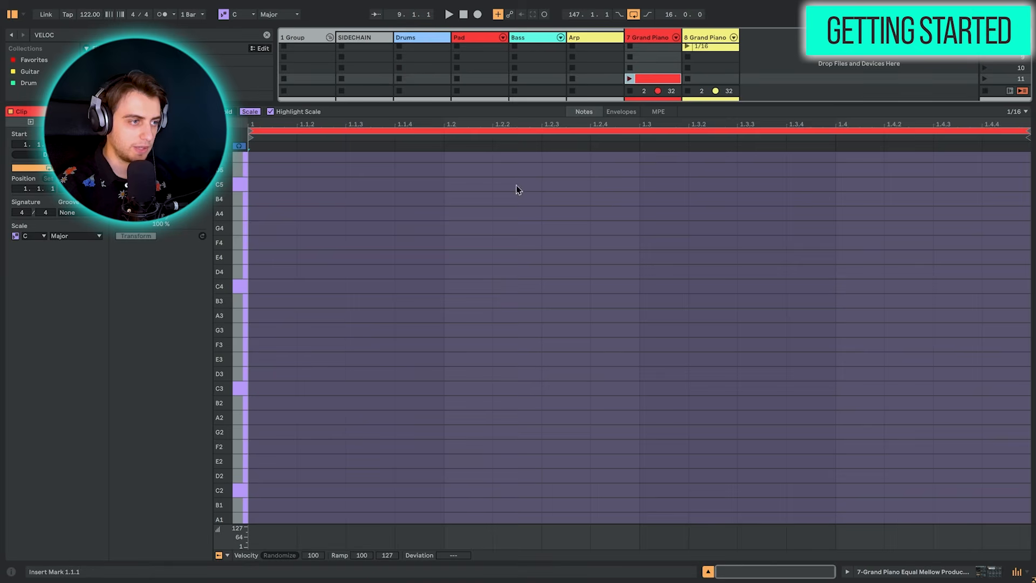
click(709, 572)
click(708, 572)
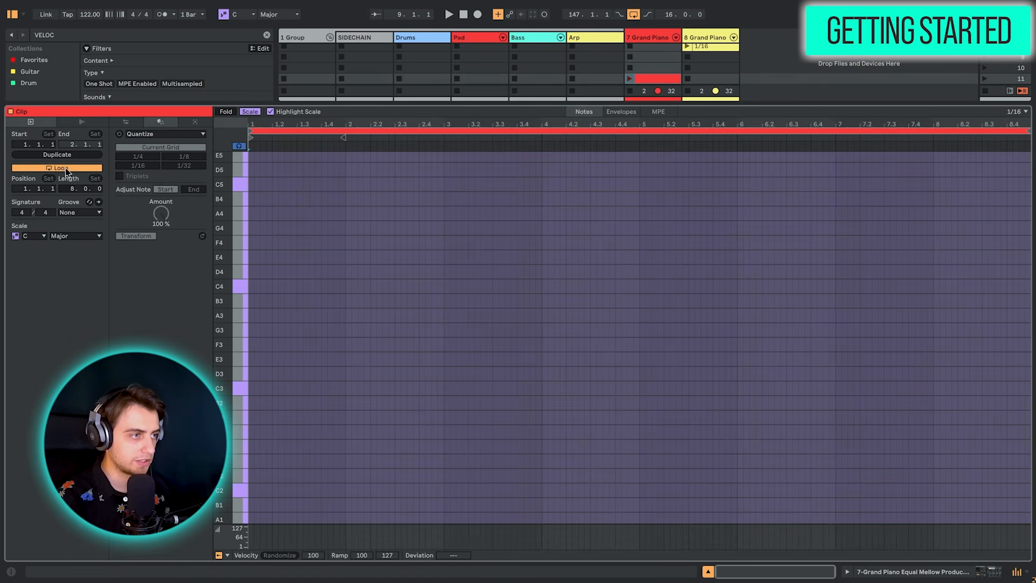
click(66, 168)
click(66, 167)
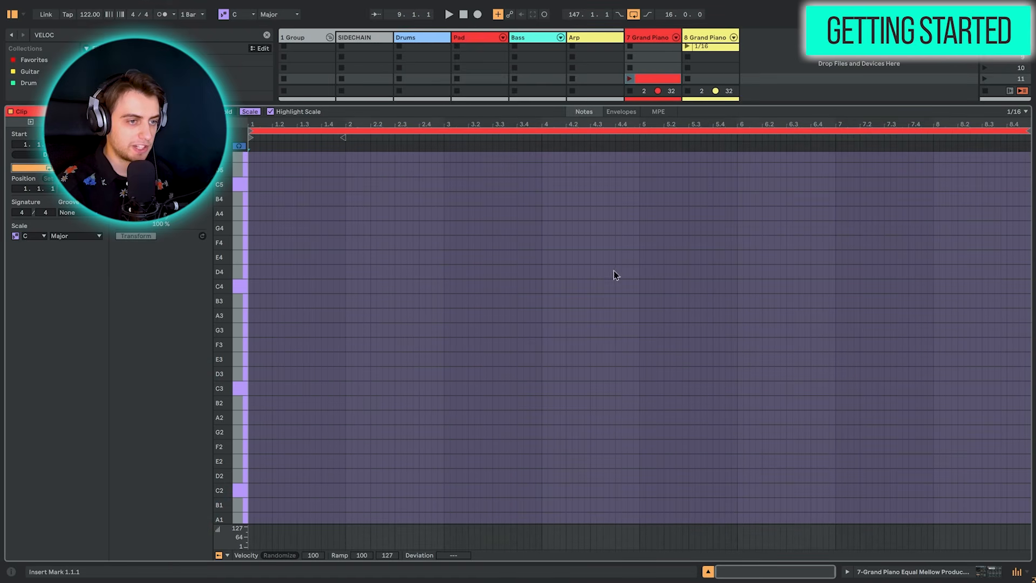
right_click(455, 328)
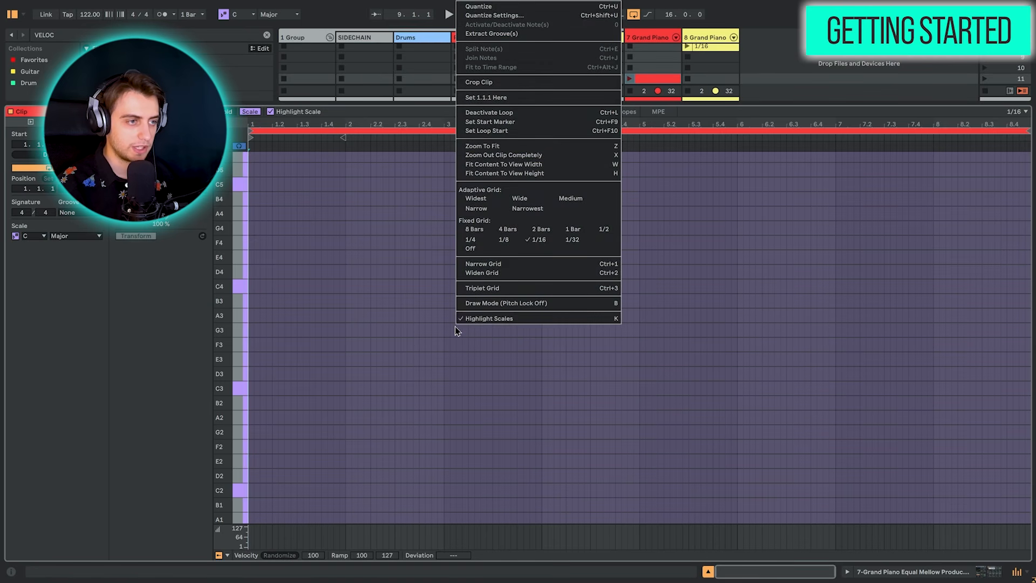
click(563, 231)
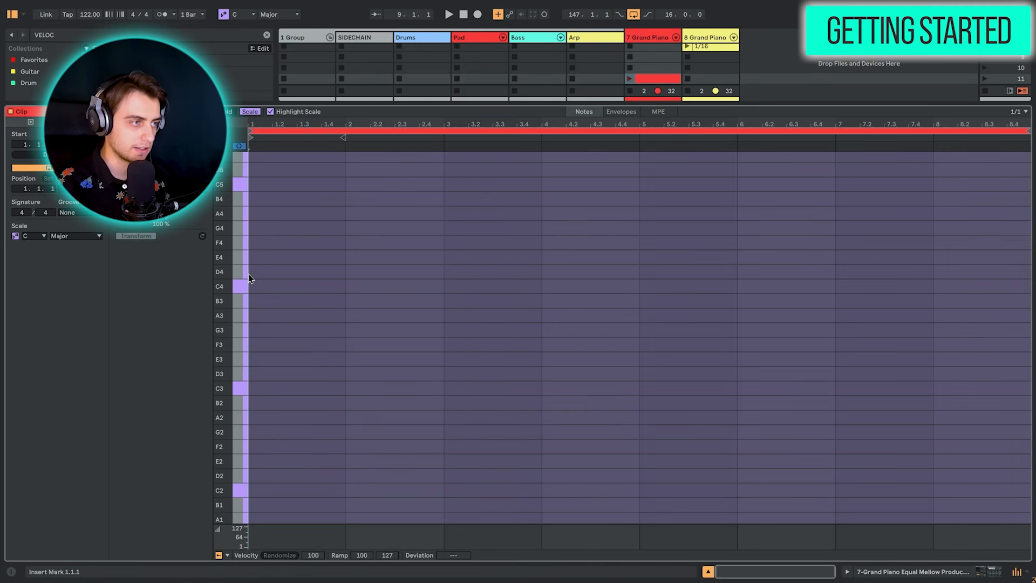
Step: Check the new clip's C Major scale selection and turn off the piano roll's scale-only note view
click(43, 236)
click(63, 237)
click(68, 237)
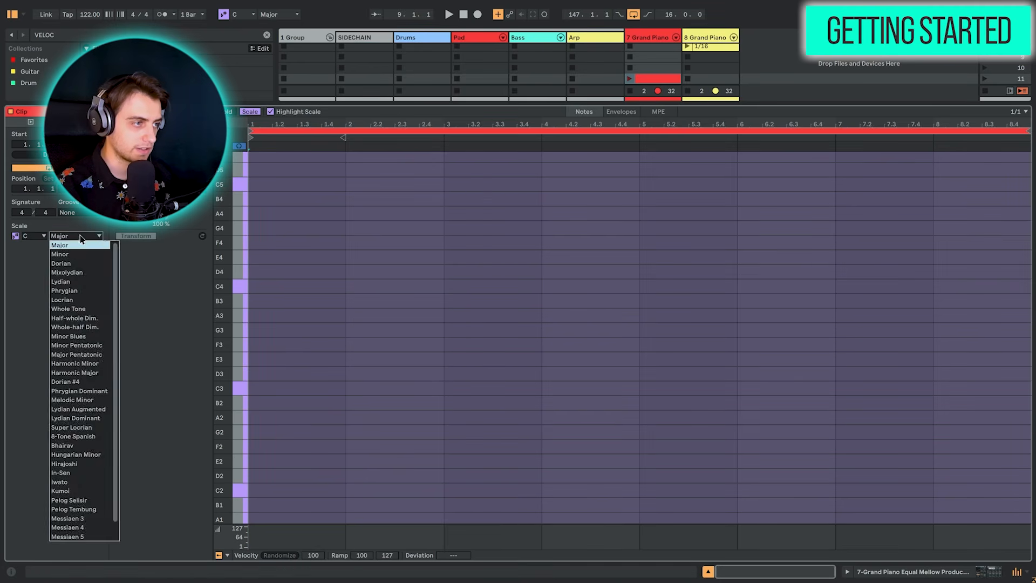
click(78, 236)
click(251, 112)
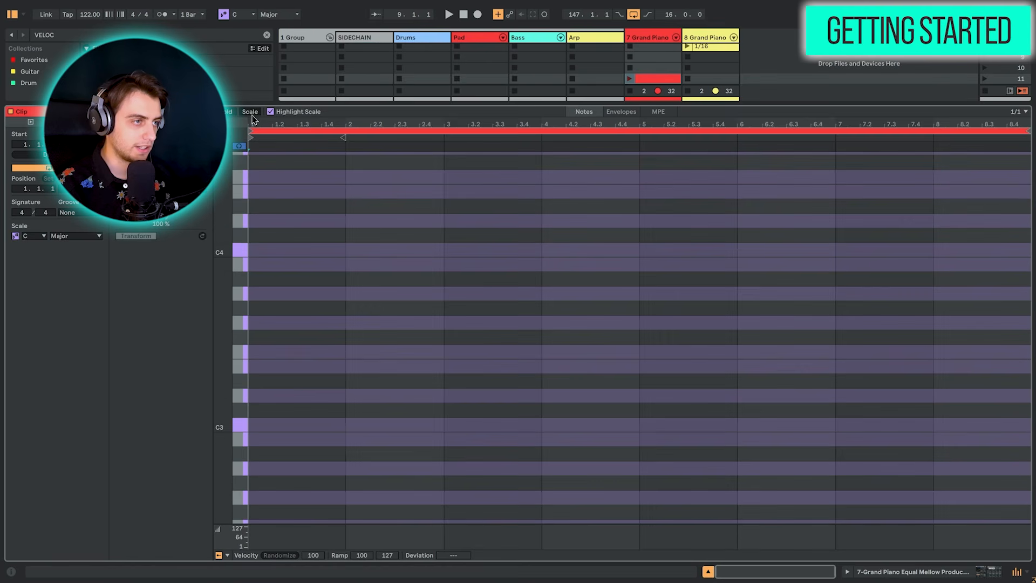
Step: Check the clip's scale setting and limit the piano roll to C Major scale notes only
drag(237, 286, 229, 292)
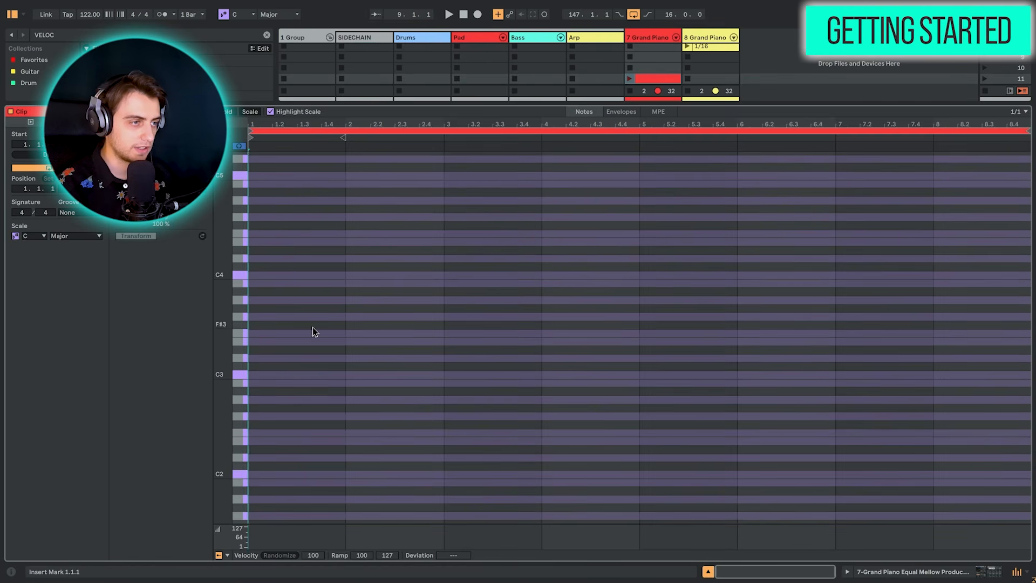
click(16, 237)
click(15, 237)
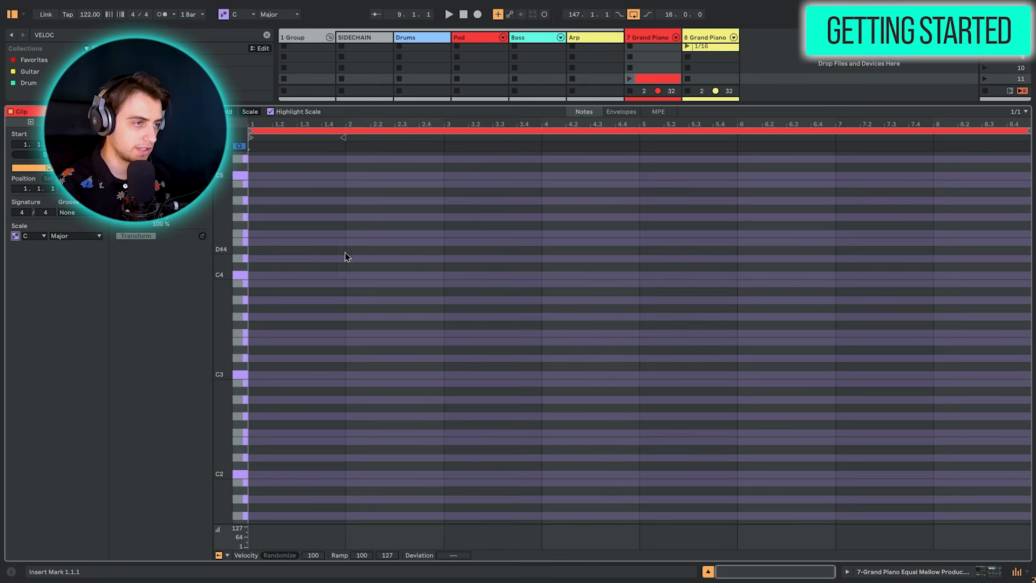
click(249, 112)
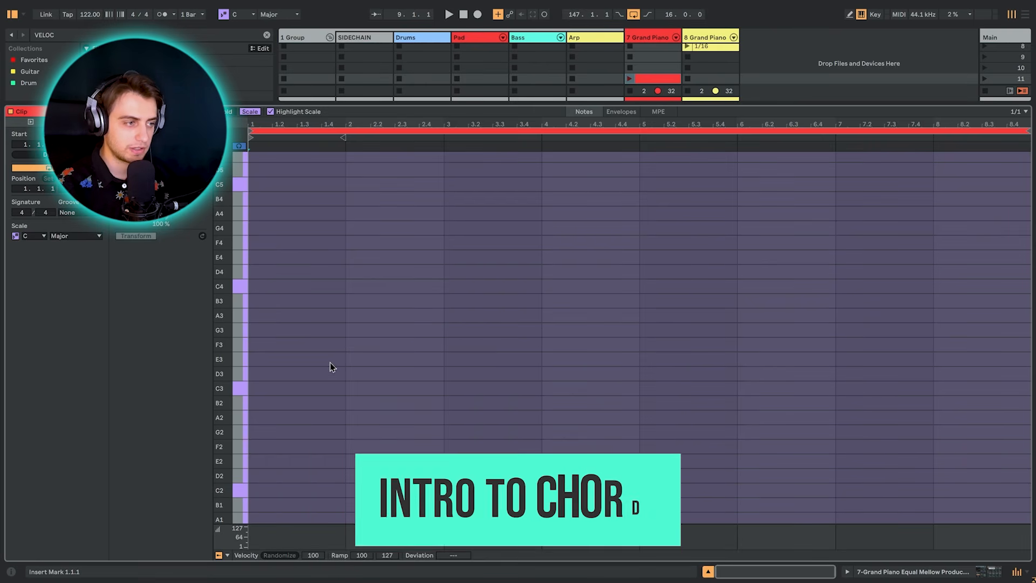
Step: Place one-bar root notes D3 in bar 1, F3 in bar 2 and C3 in bar 3
double_click(305, 378)
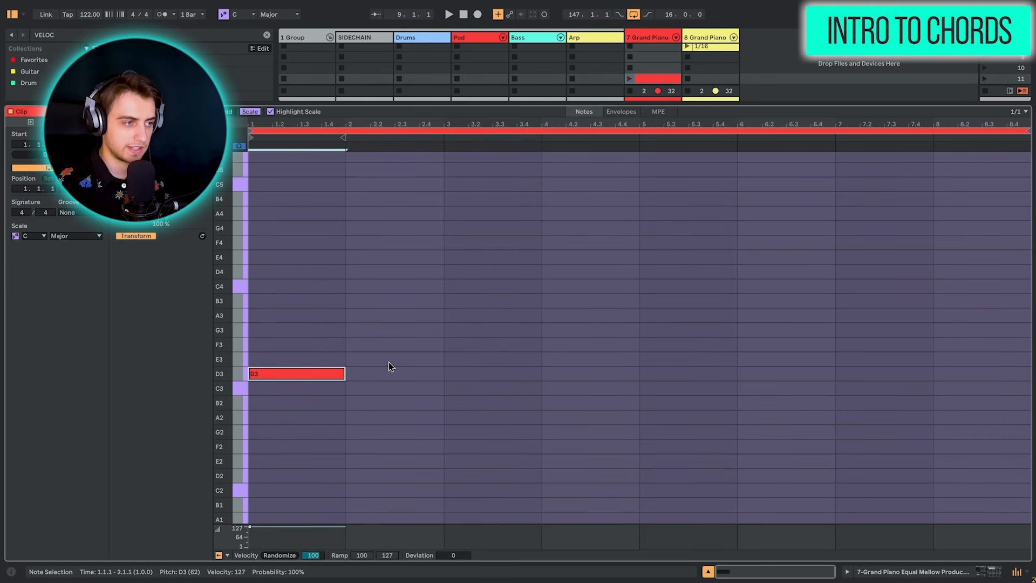
double_click(390, 348)
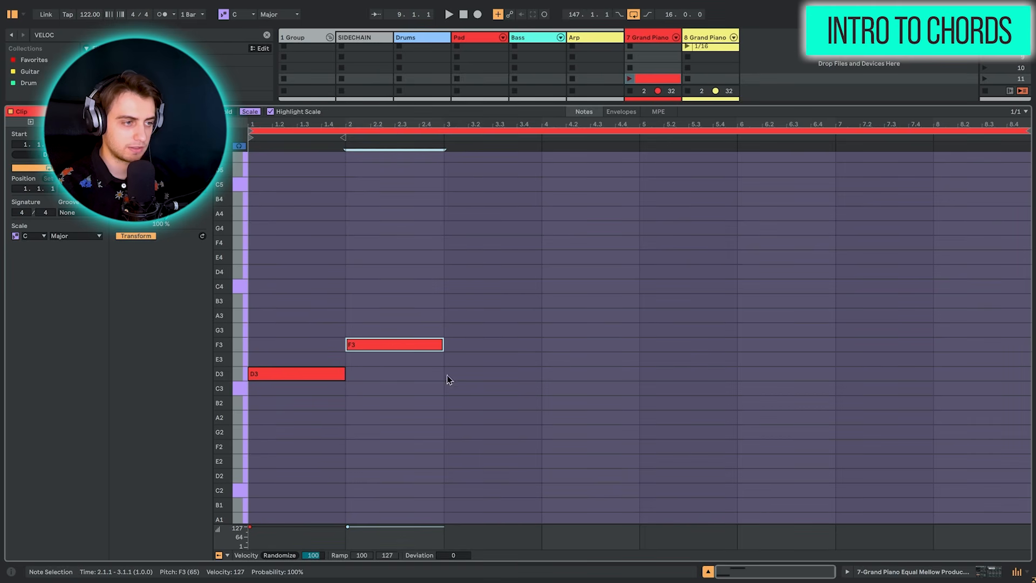
click(472, 397)
double_click(471, 393)
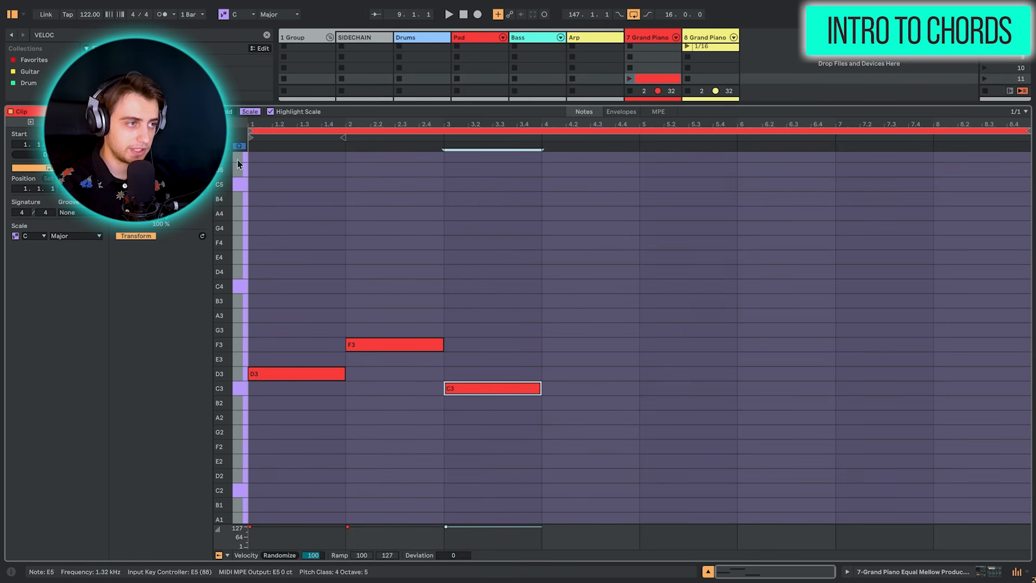
click(239, 146)
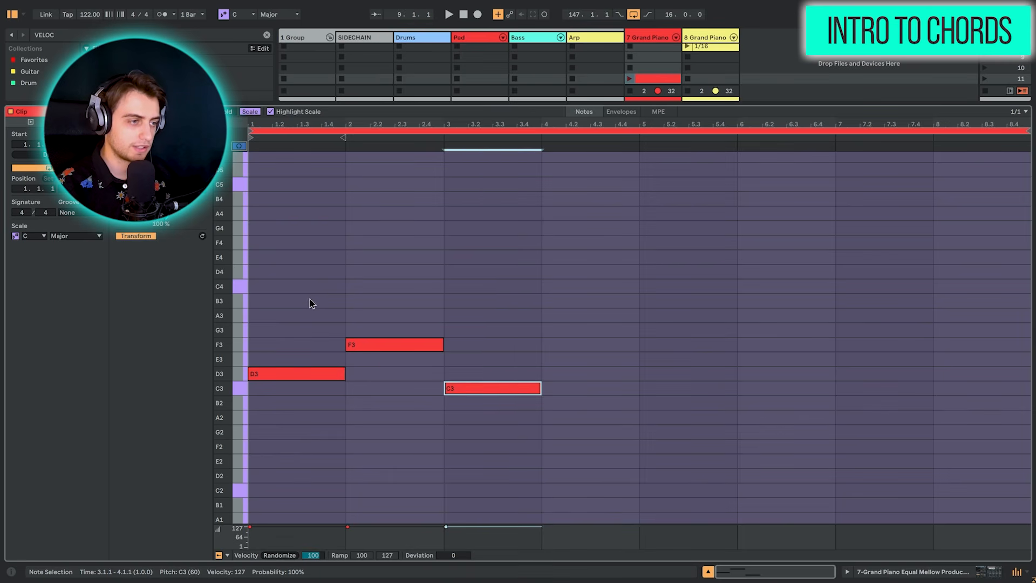
Step: Build a D minor triad in bar 1 by adding one-bar F3 and A3 notes above D3
click(299, 346)
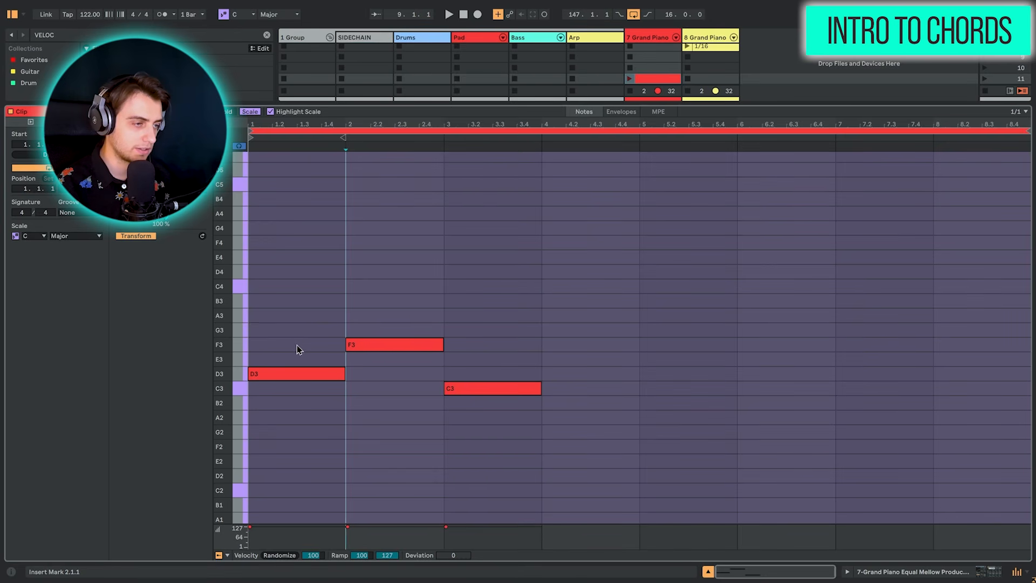
key(Home)
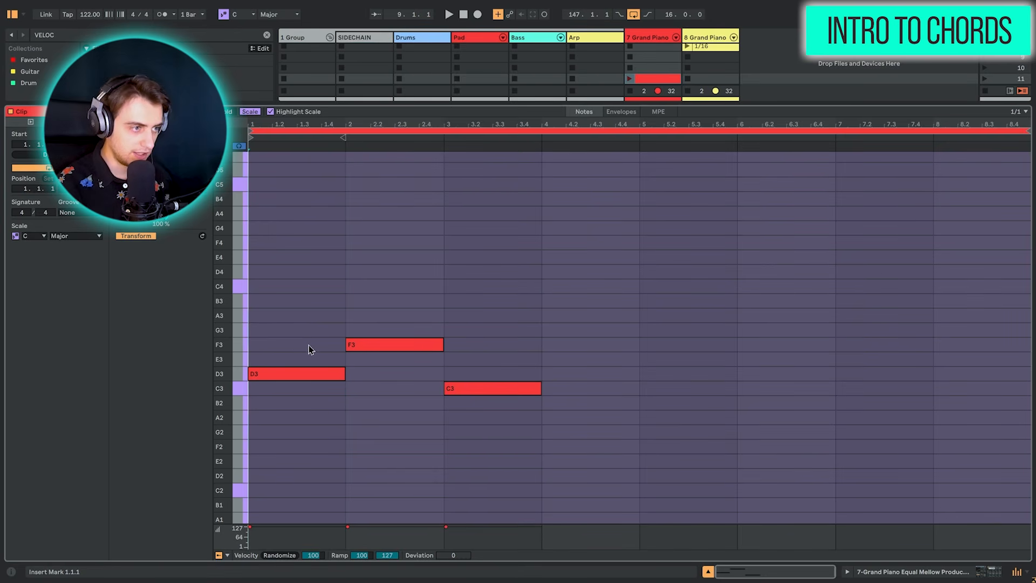
key(b)
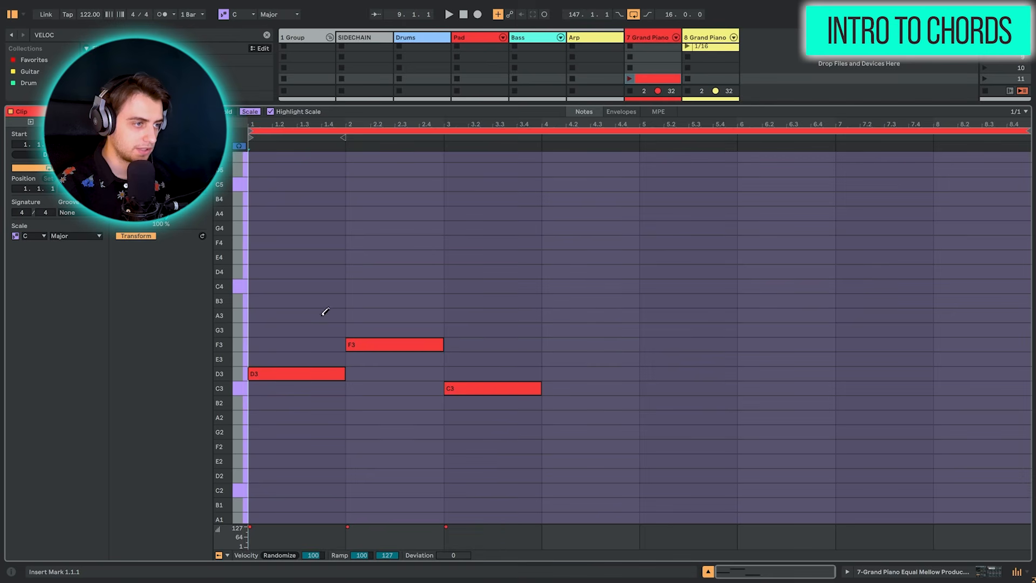
click(276, 344)
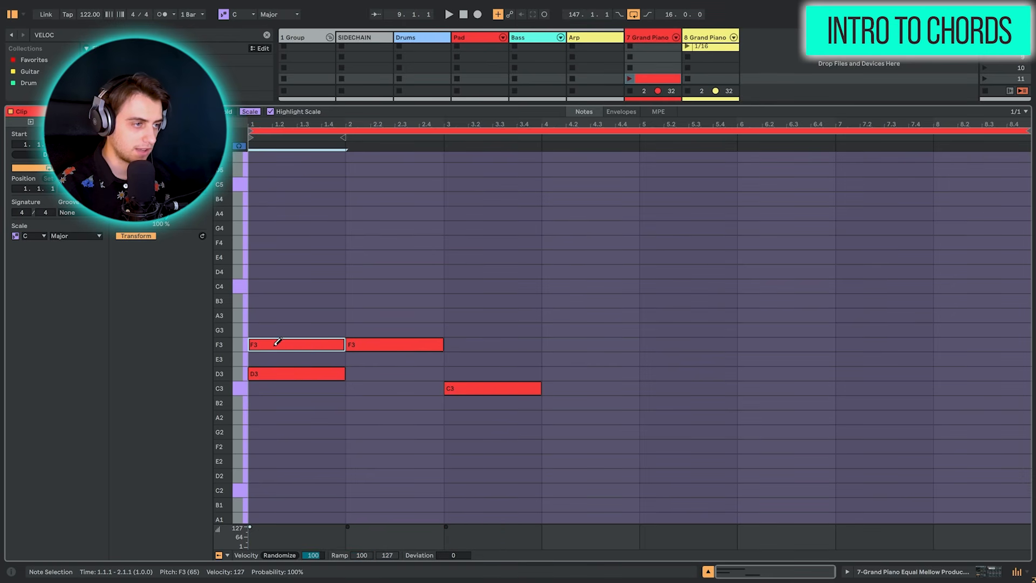
click(264, 314)
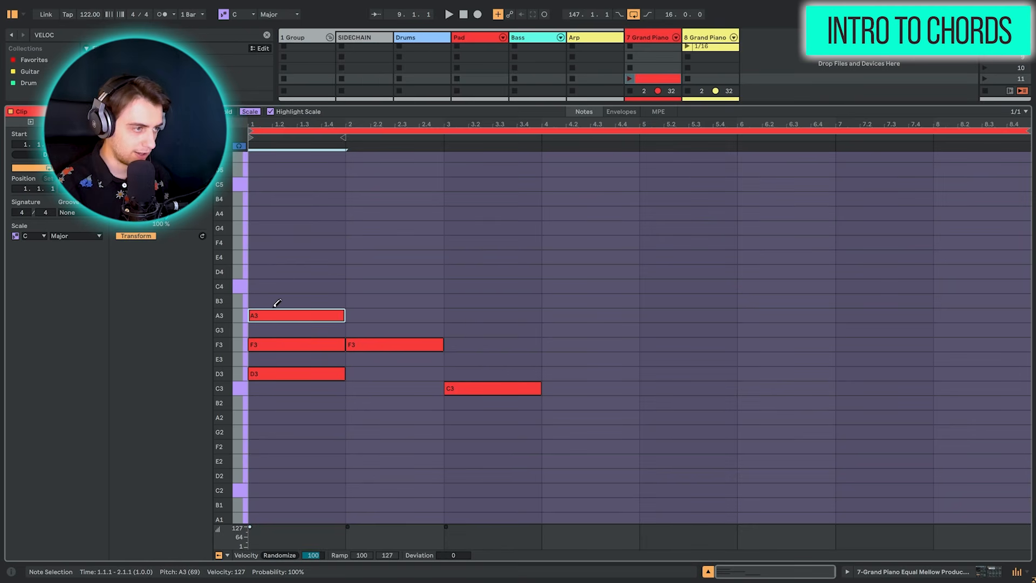
key(b)
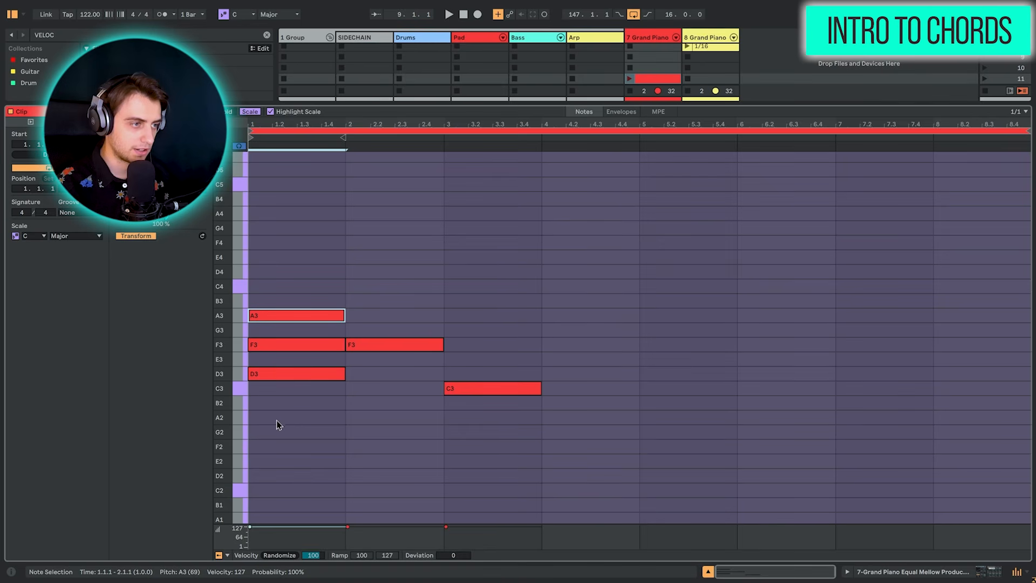
drag(280, 428, 284, 284)
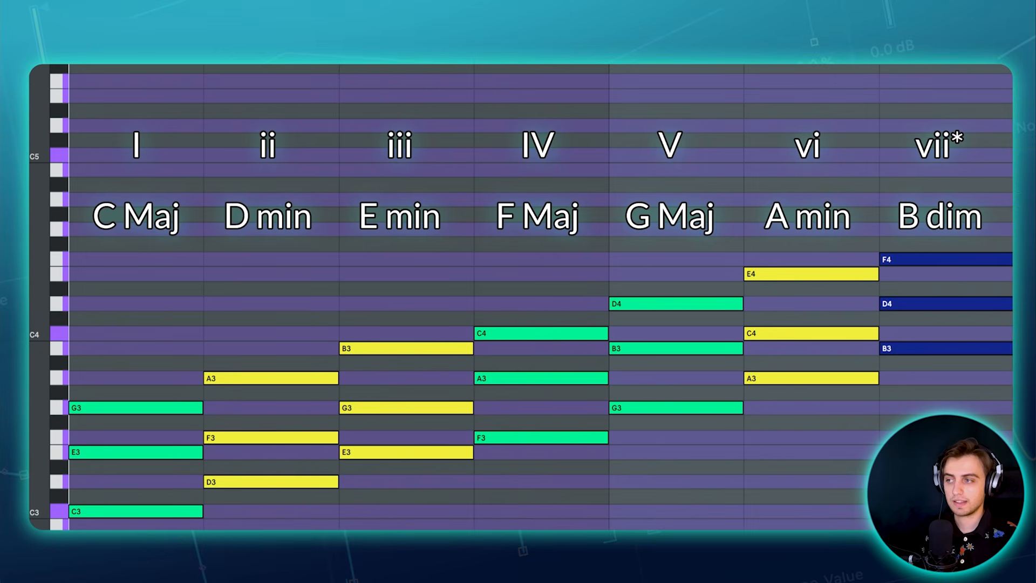
mouse_move(105, 495)
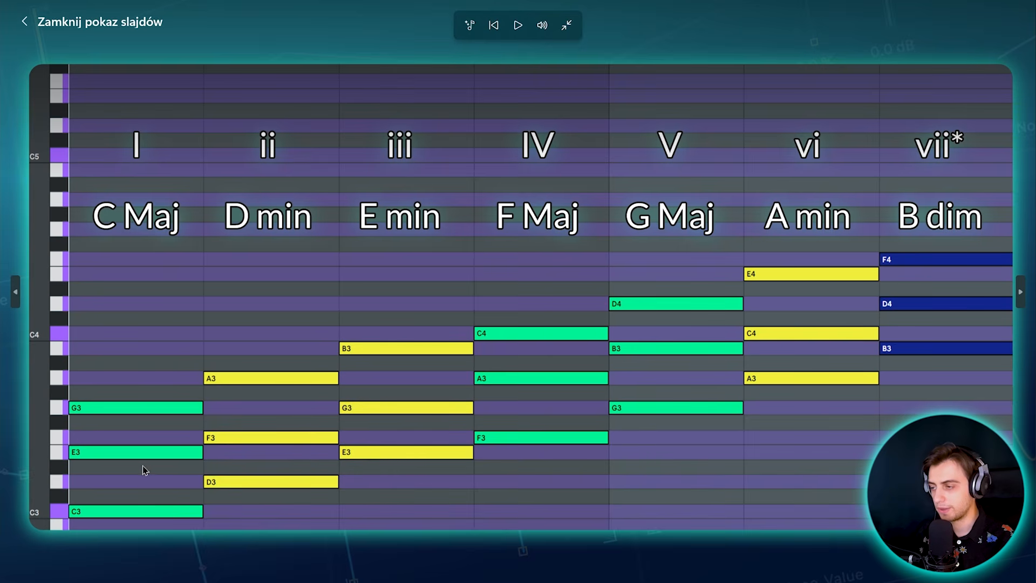
key(Right)
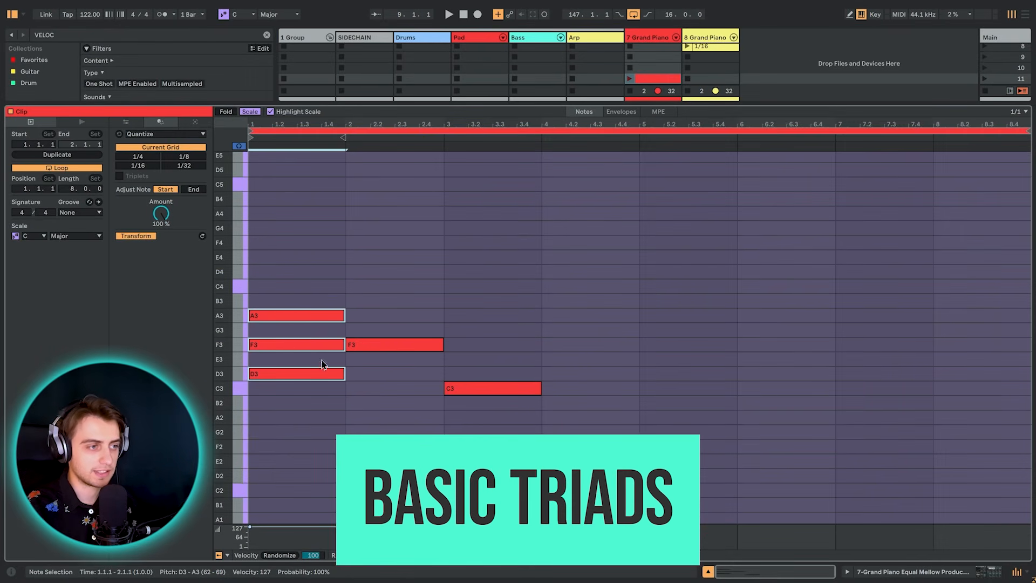
Step: Build an F major triad in bar 2 by adding A3 and C4 above F3, and select the chord
key(b)
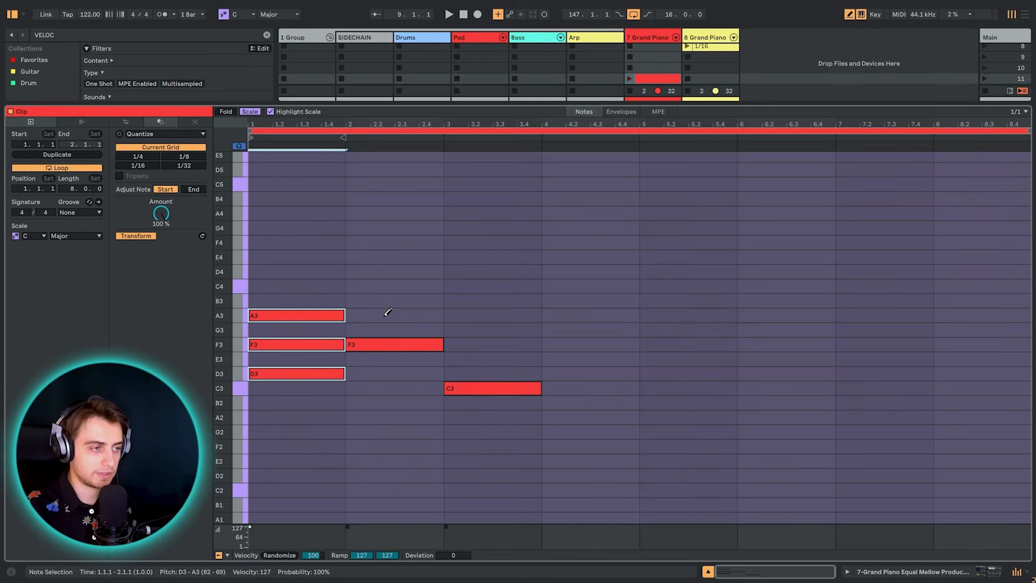
click(387, 315)
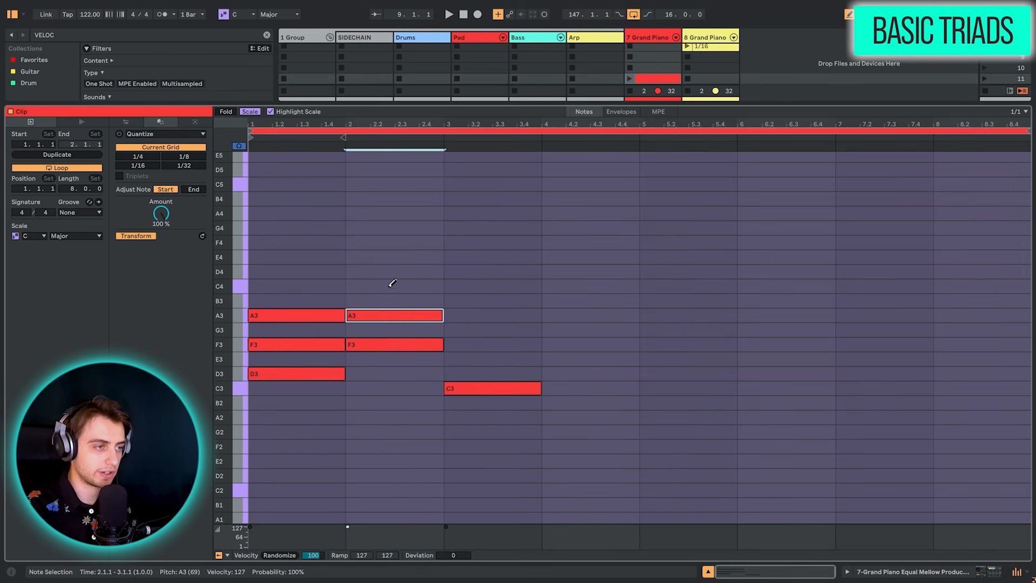
click(389, 287)
key(b)
drag(376, 399, 375, 148)
Step: Complete a C major triad in bar 3 with E3 and G3 above C3, and play the clip
key(b)
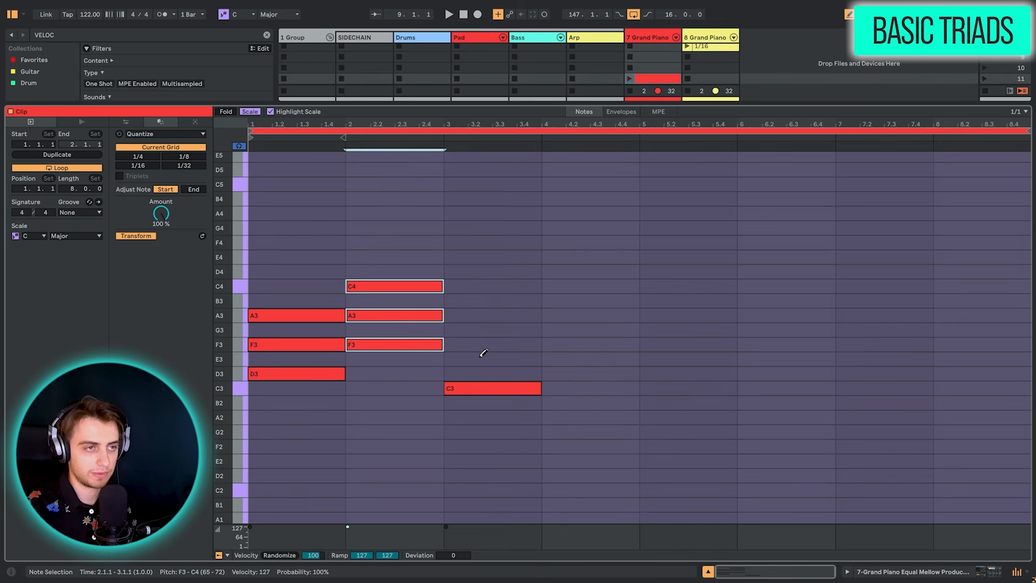
click(483, 357)
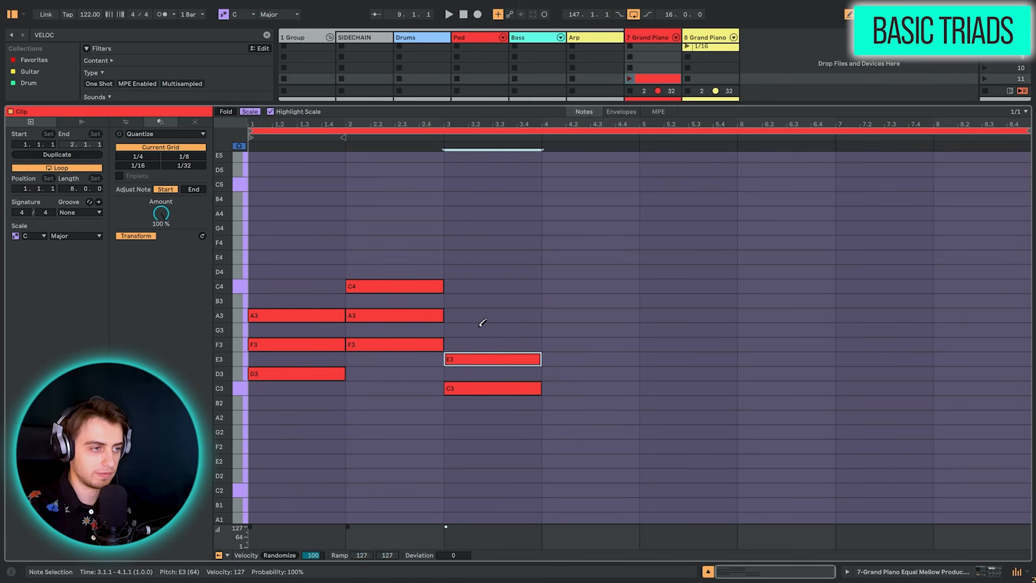
click(479, 330)
key(b)
drag(480, 424, 478, 202)
click(629, 79)
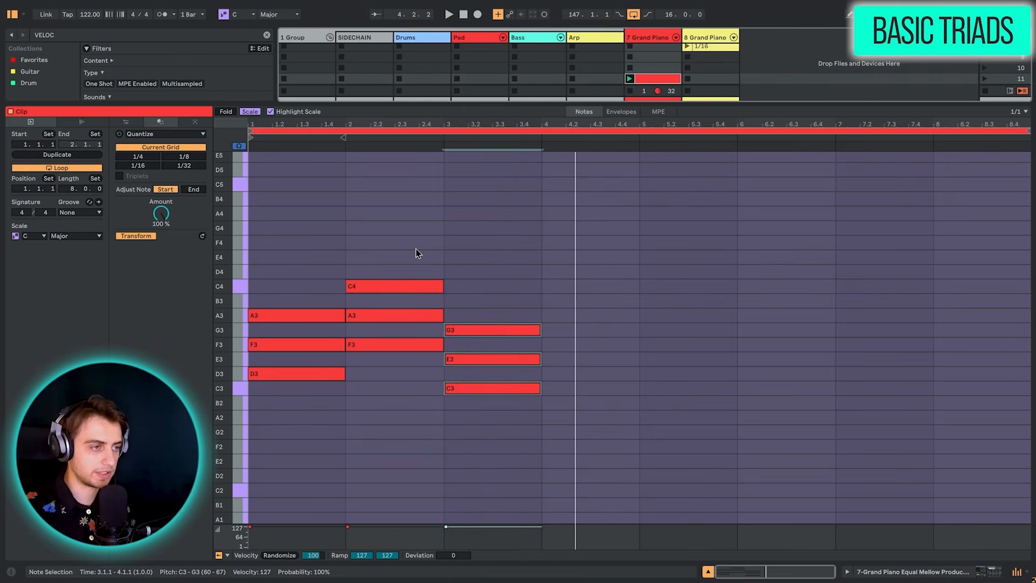
Step: Turn off note preview and shift the second chord to bar 3 and the third chord to bar 5
click(239, 147)
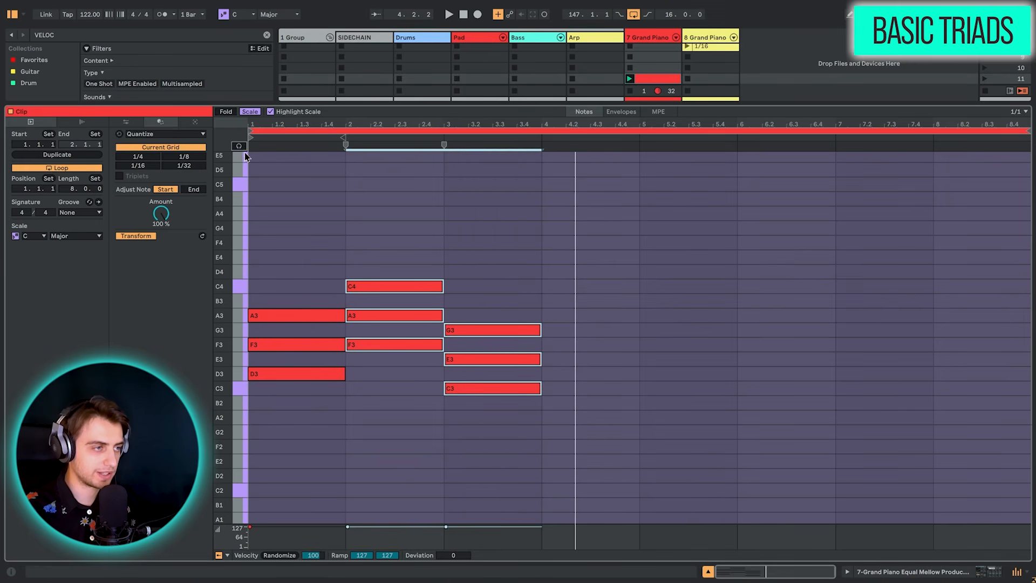
drag(370, 218, 507, 453)
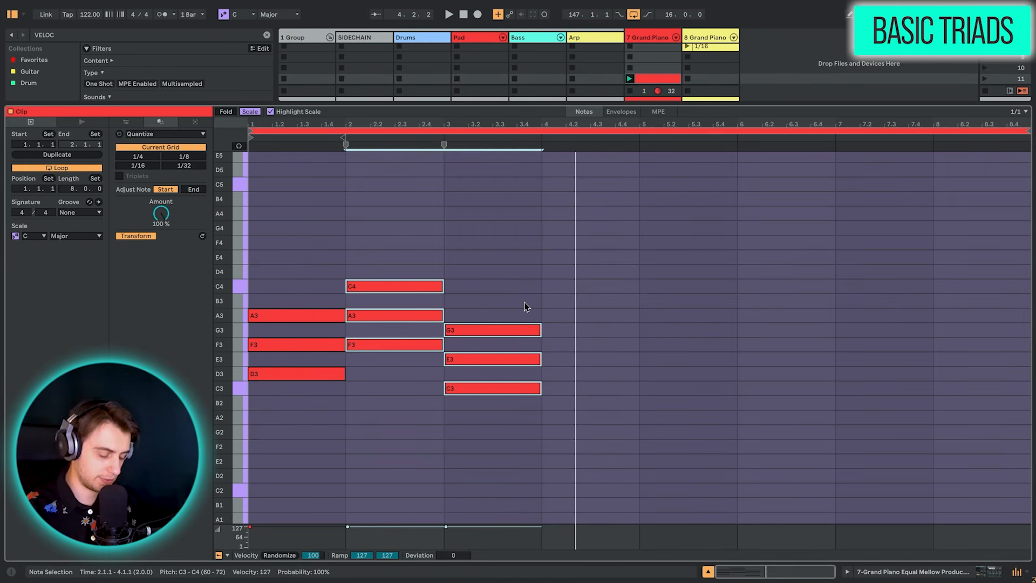
key(Right)
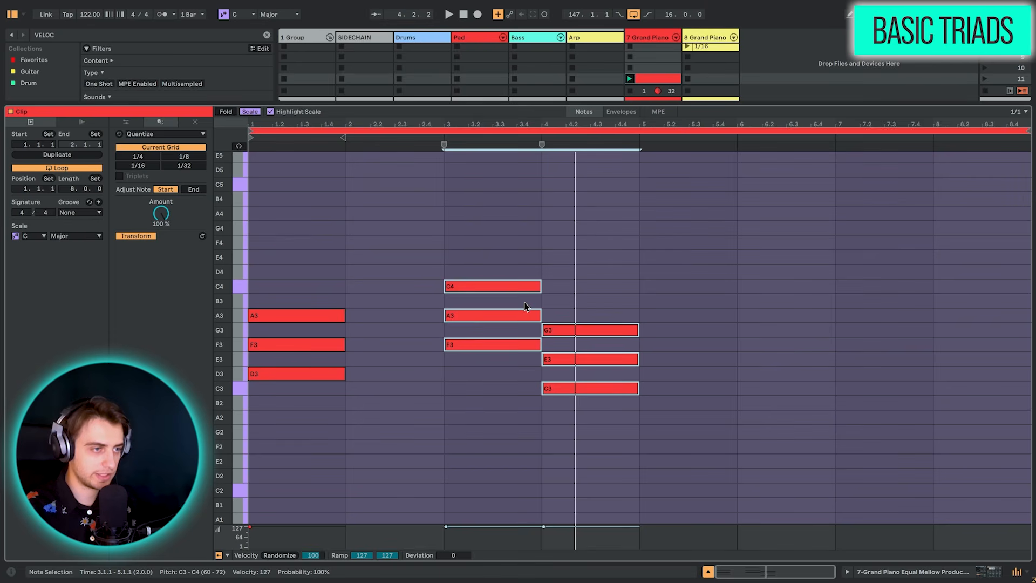
drag(617, 287, 625, 482)
key(Right)
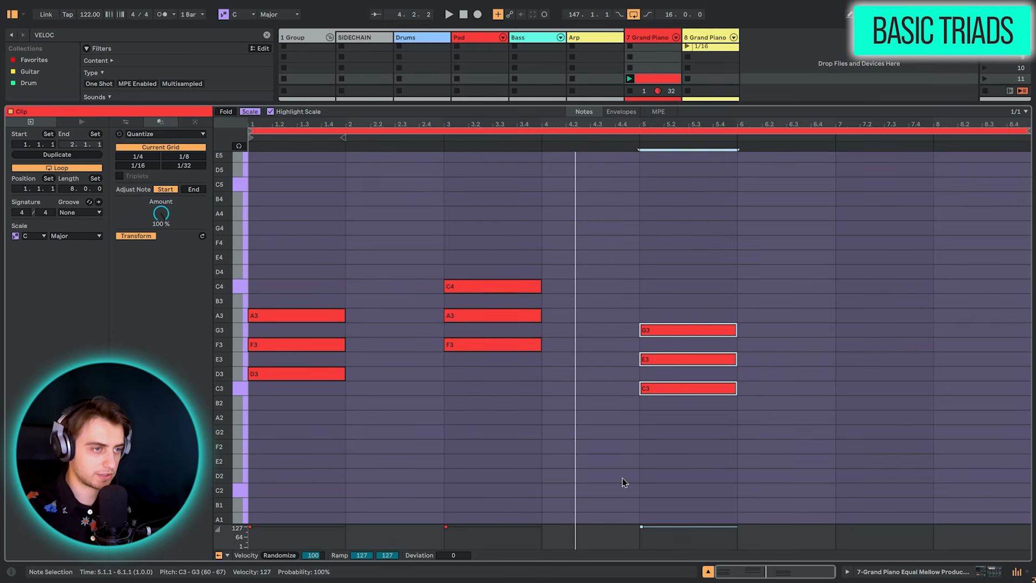
Step: Apply Legato to all notes so each chord extends to the next one, and play the clip
click(336, 259)
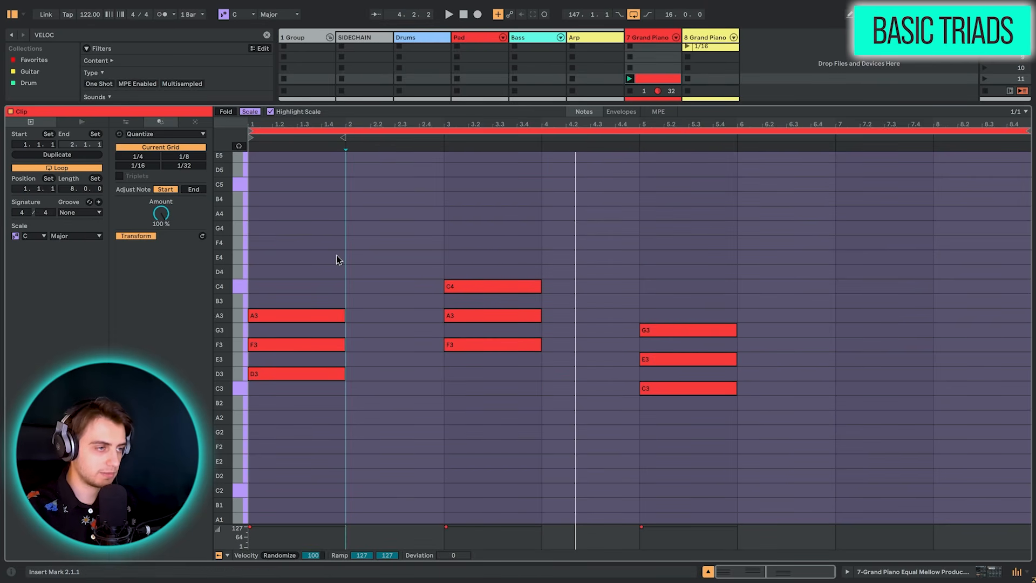
click(126, 123)
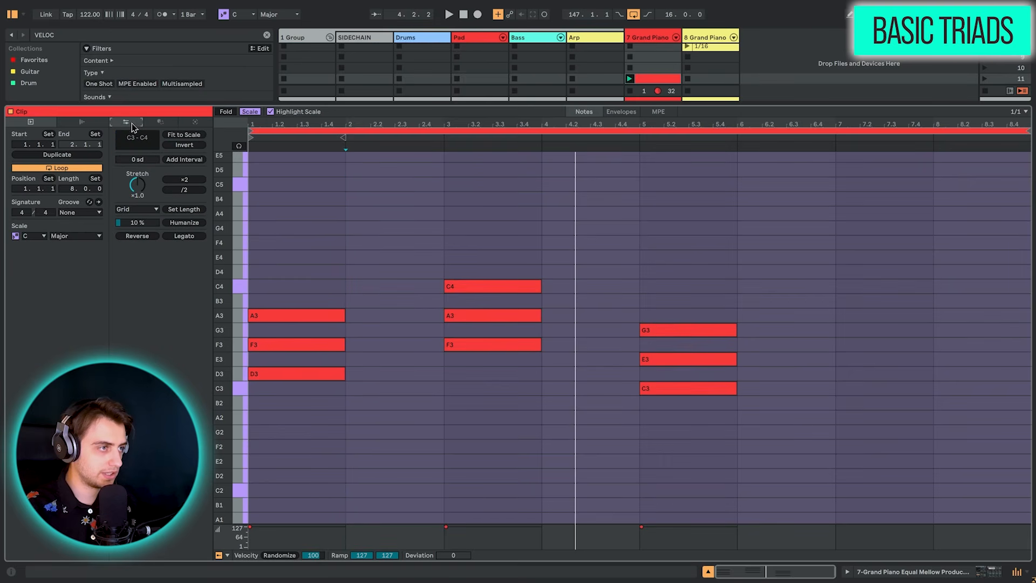
click(183, 235)
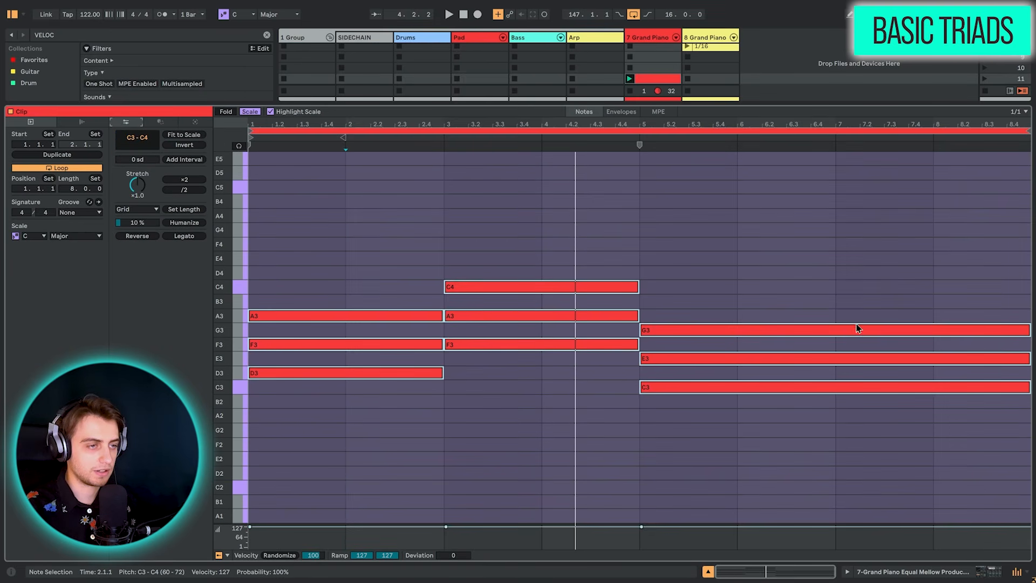
click(630, 79)
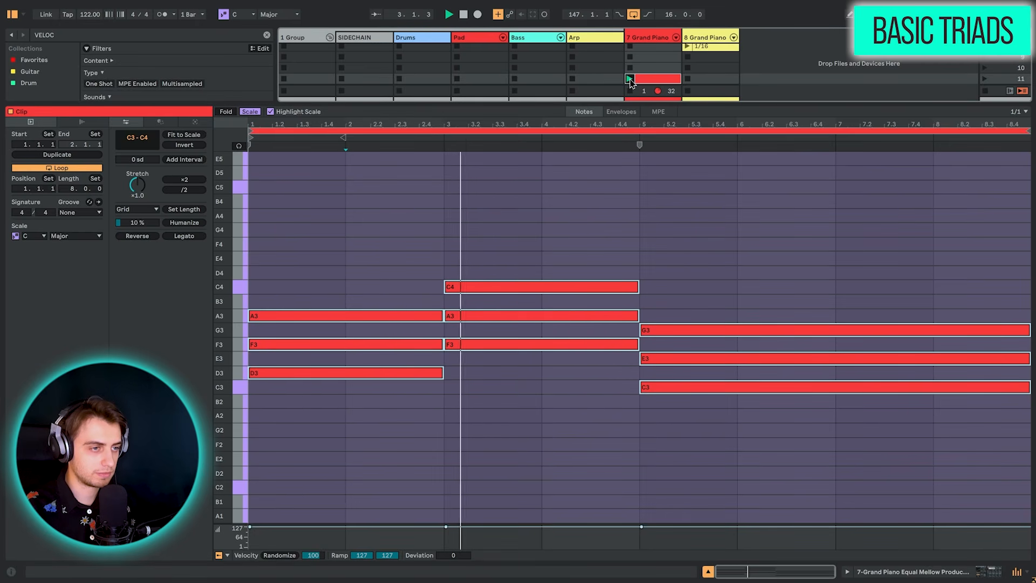
Step: Transpose all three chords down one octave and play the clip
click(641, 183)
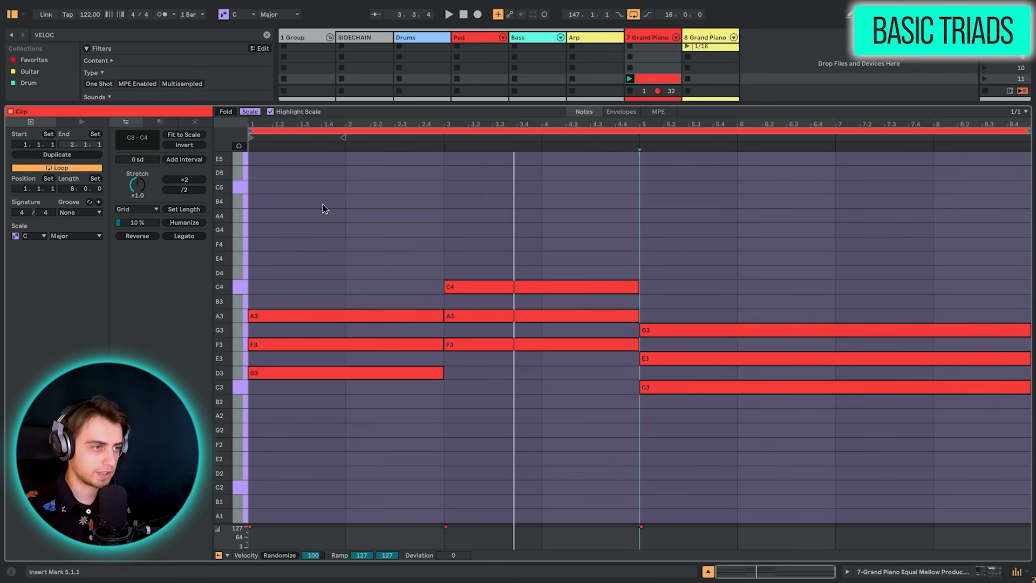
drag(319, 202, 839, 472)
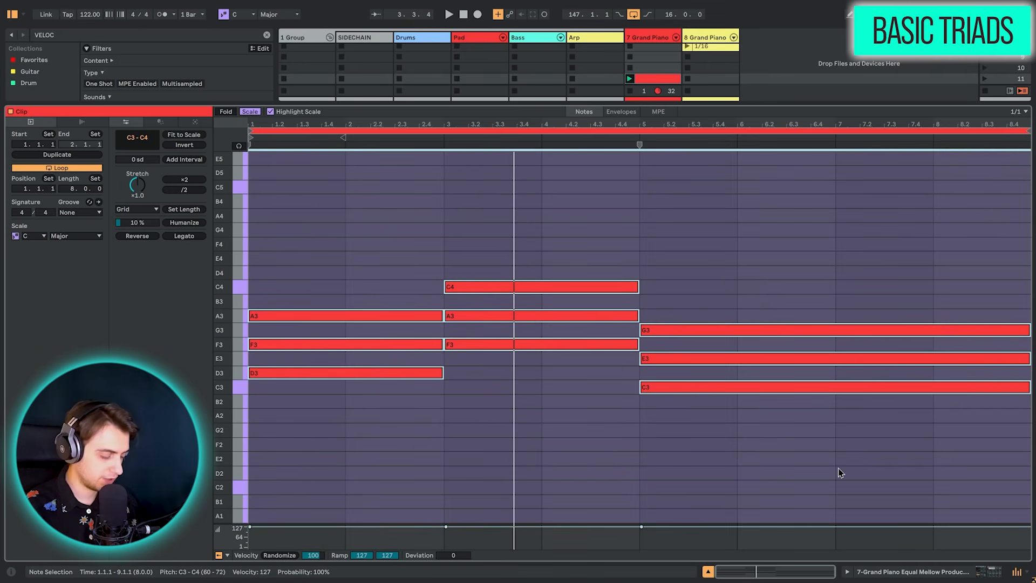
key(shift+Down)
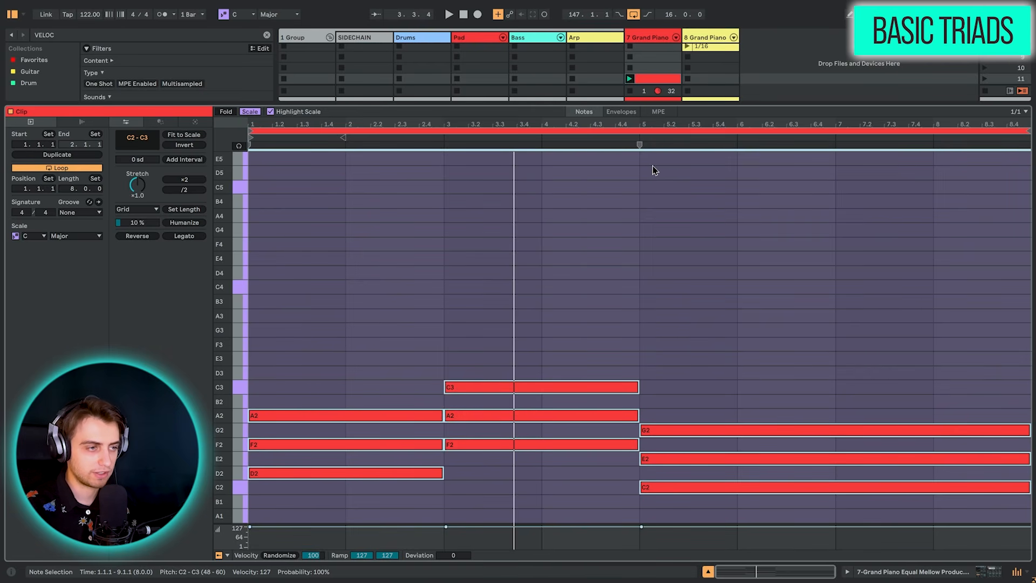
key(space)
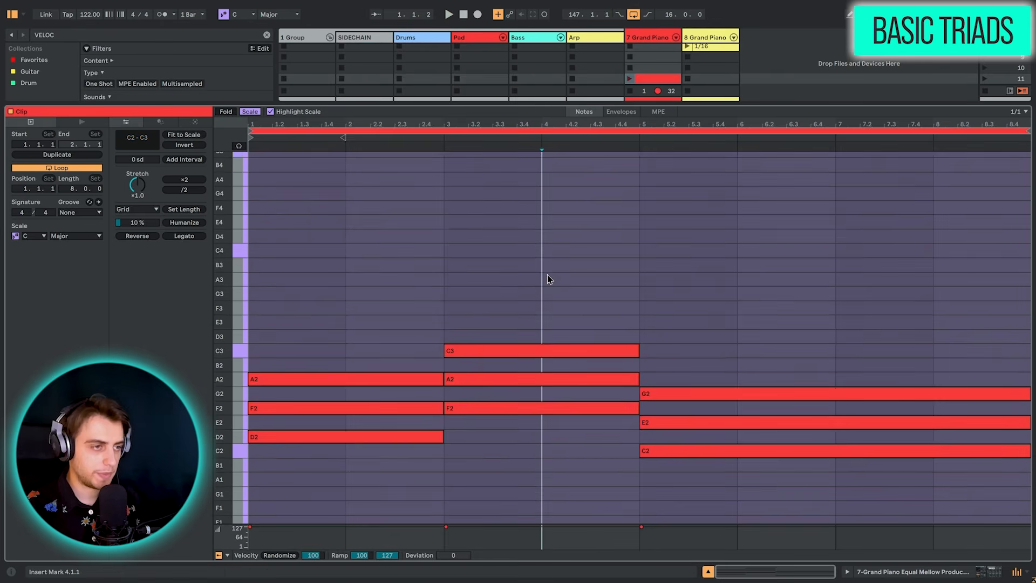
scroll(548, 270, down, 3)
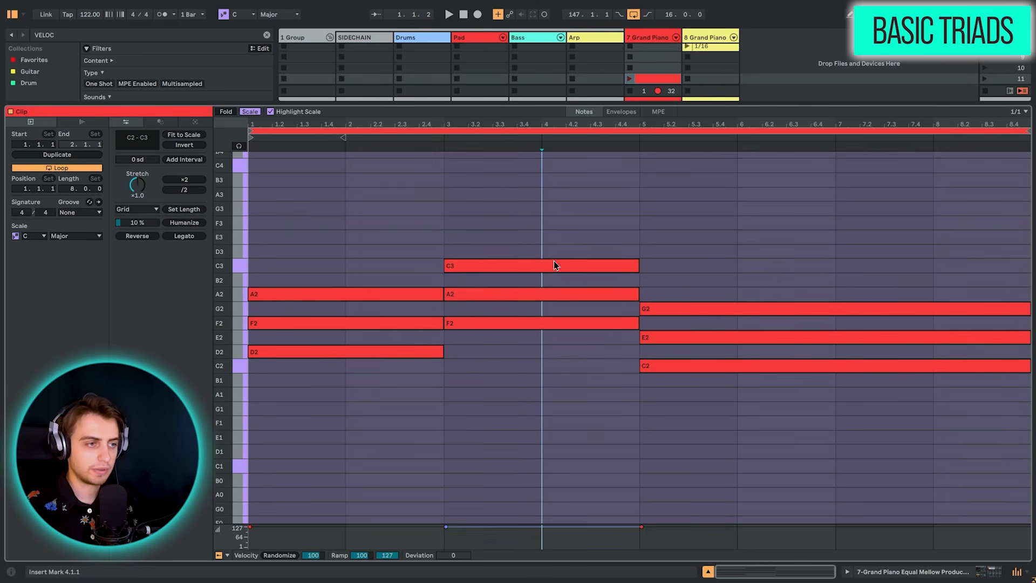
scroll(554, 263, up, 3)
scroll(550, 262, down, 5)
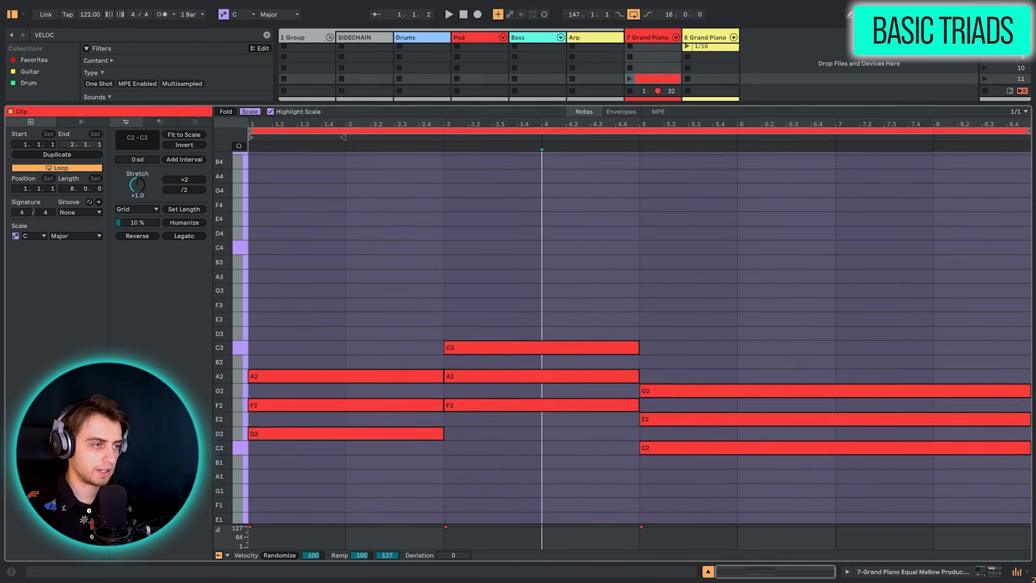
Step: Copy the first chord's D2 note one octave down to D1 and play the clip
scroll(550, 262, up, 6)
drag(218, 292, 217, 239)
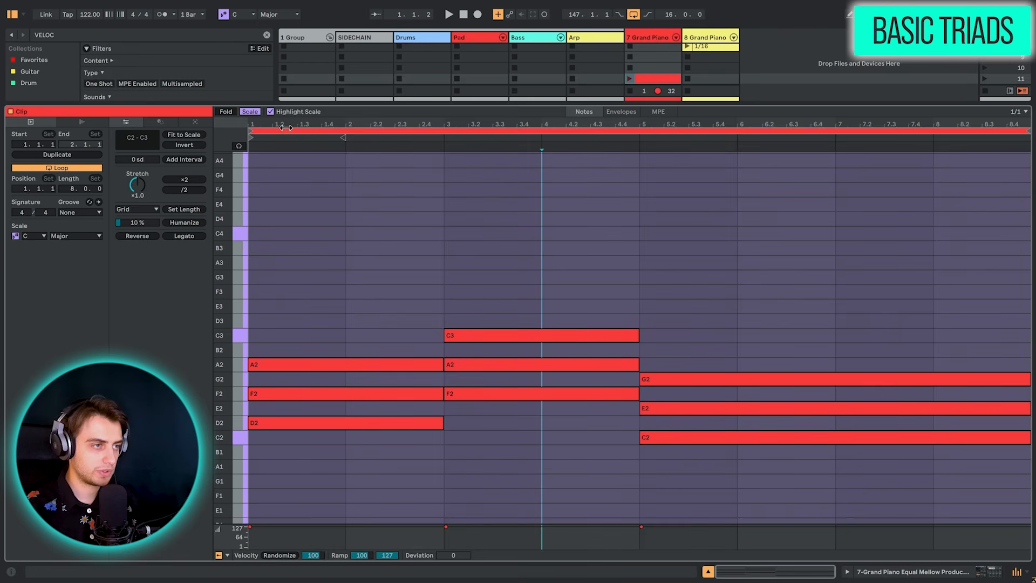
mouse_move(376, 126)
mouse_down()
mouse_move(376, 157)
mouse_move(376, 125)
mouse_up()
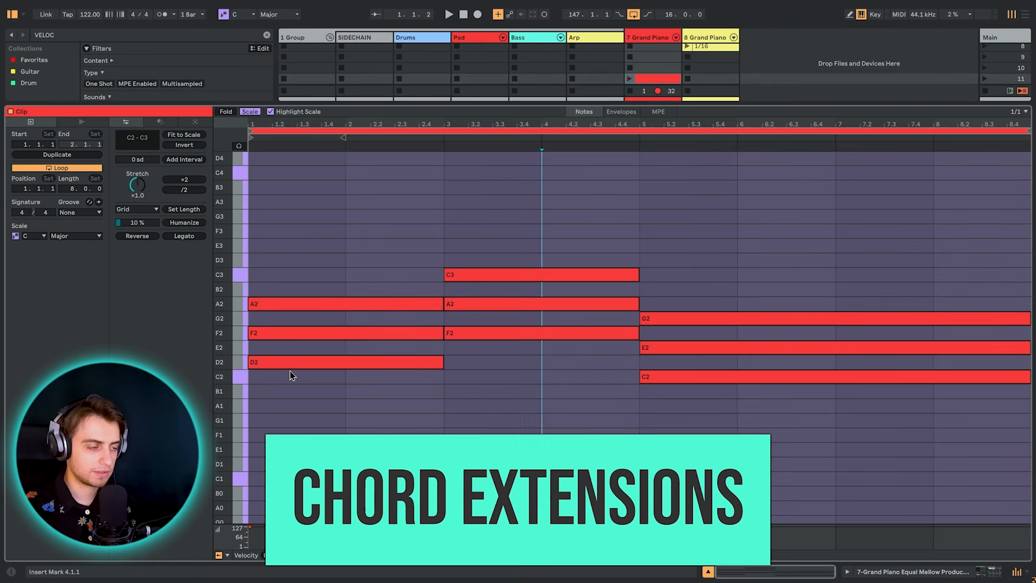
click(294, 364)
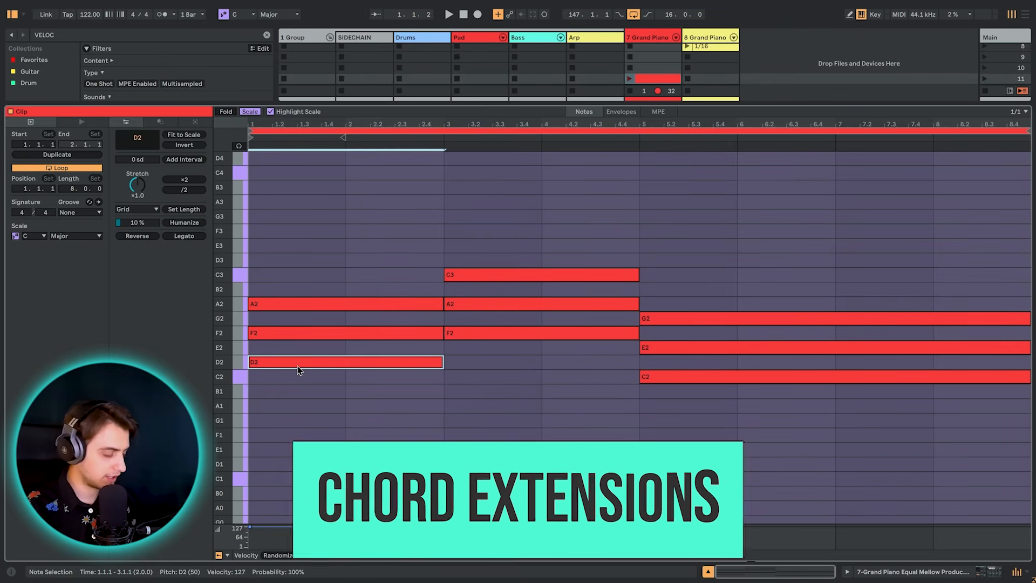
drag(296, 374, 303, 467)
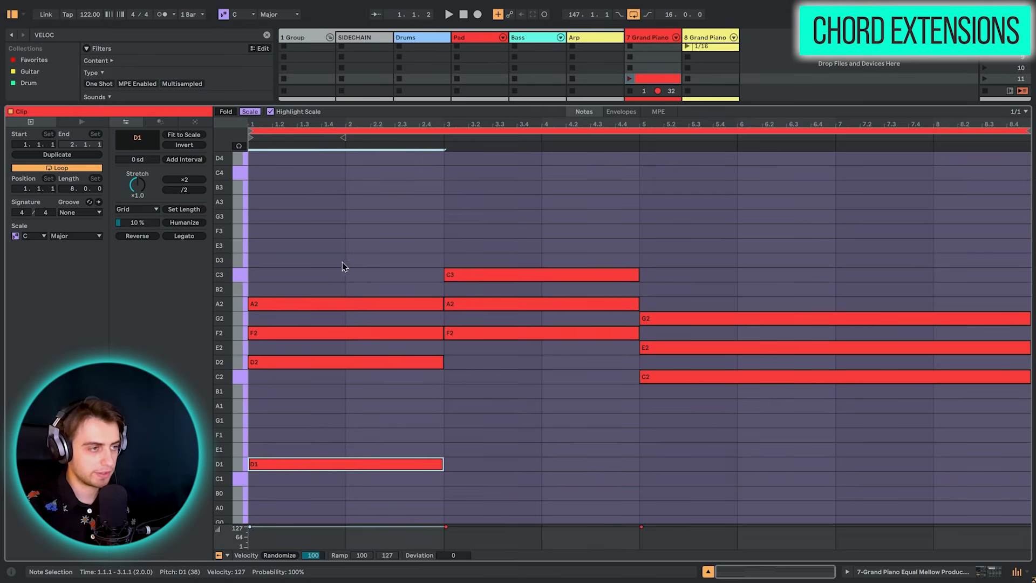
click(629, 79)
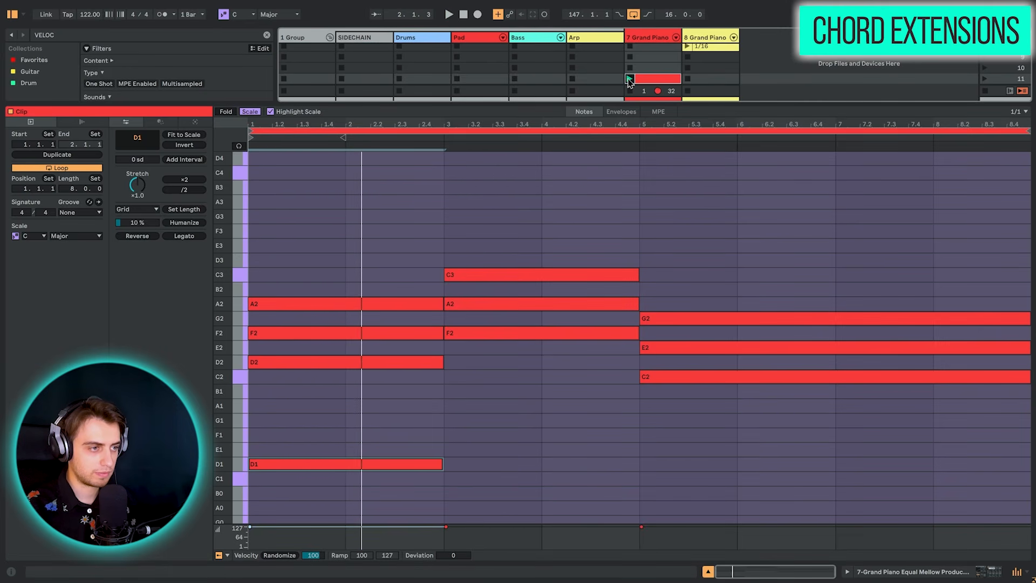
Step: Copy the second chord's F2 and C3 notes an octave down to F1 and C2, and play from bar 3
click(550, 377)
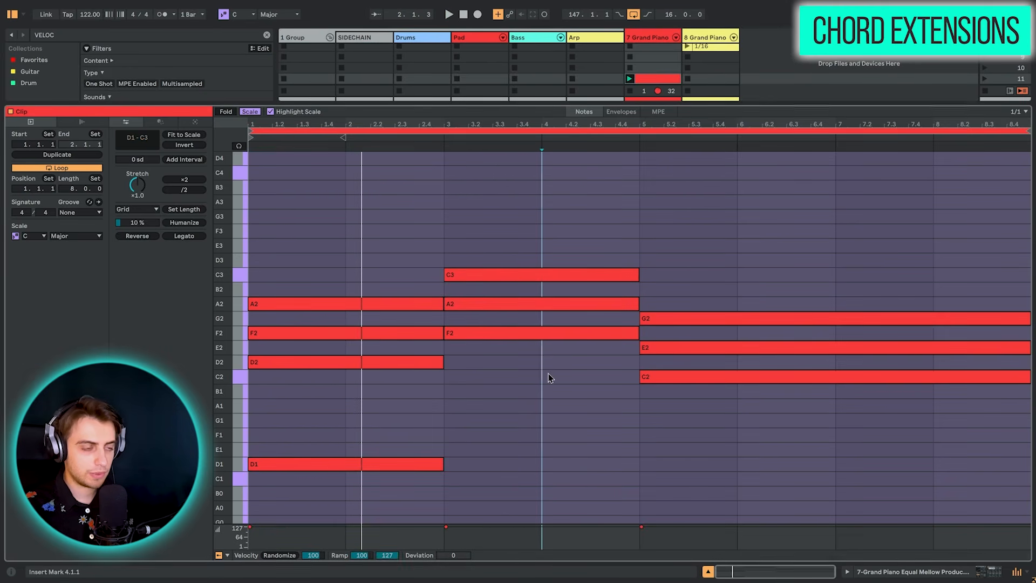
click(519, 338)
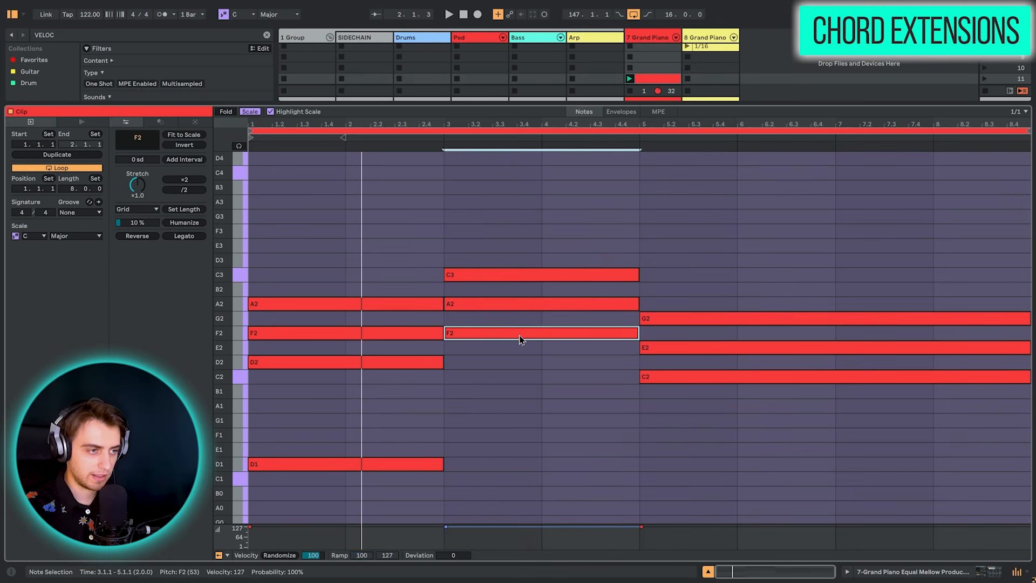
drag(519, 337, 525, 436)
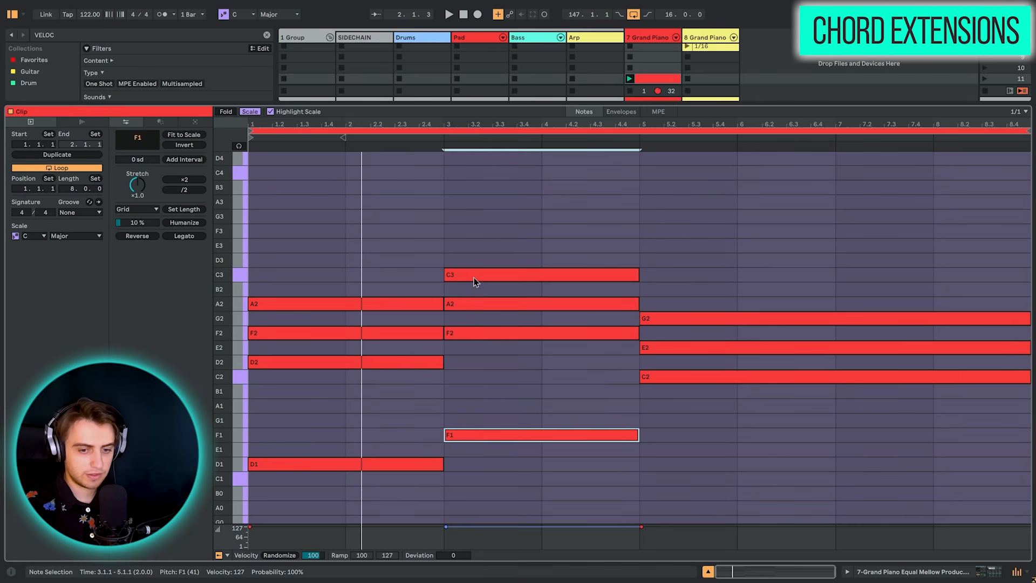
click(475, 281)
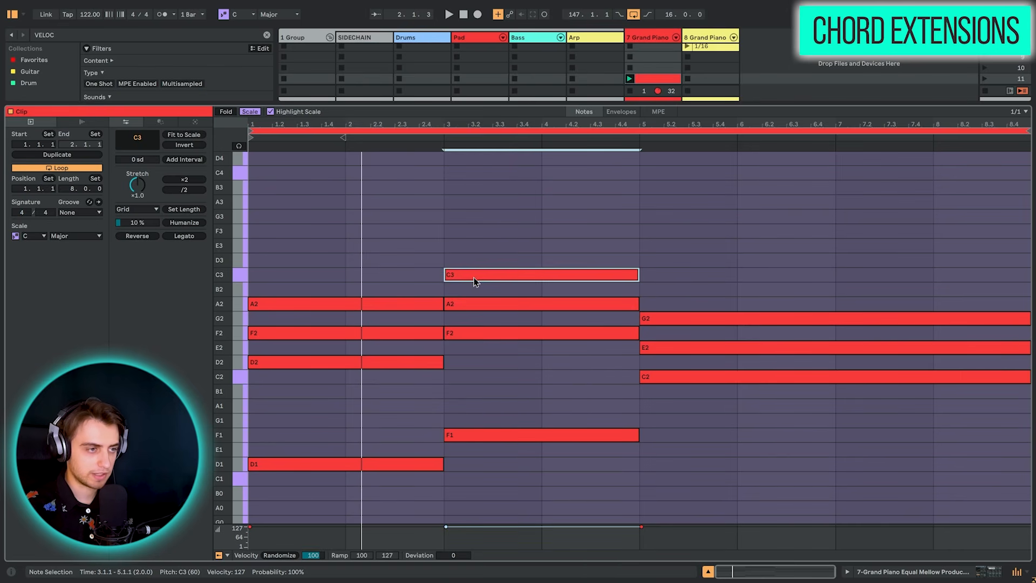
drag(474, 282, 471, 388)
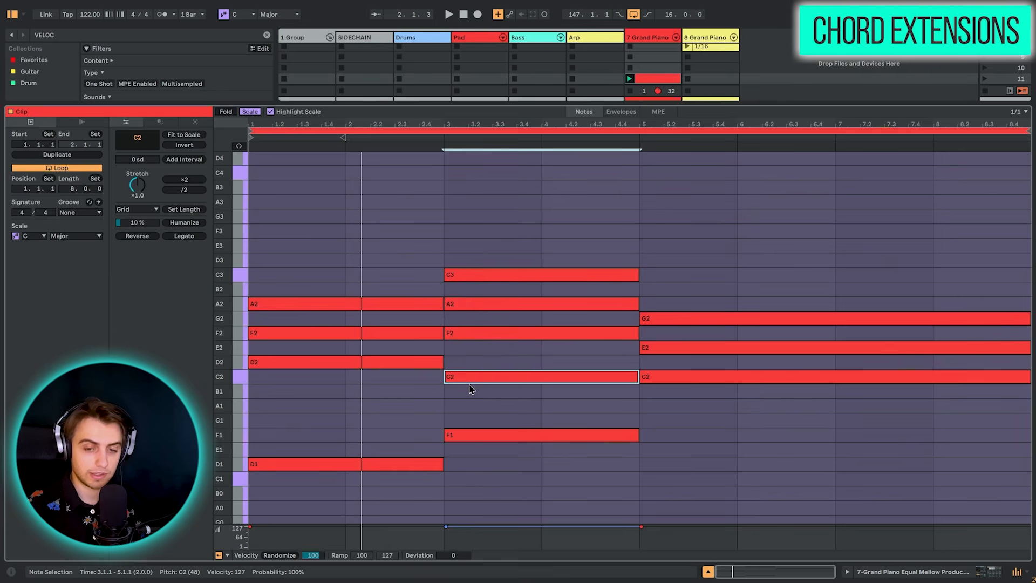
click(442, 140)
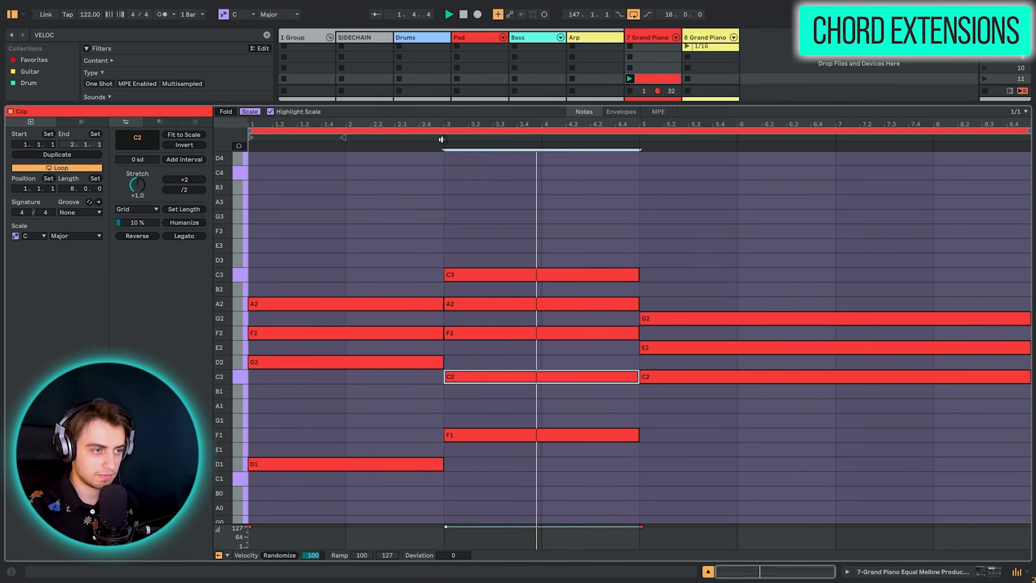
key(space)
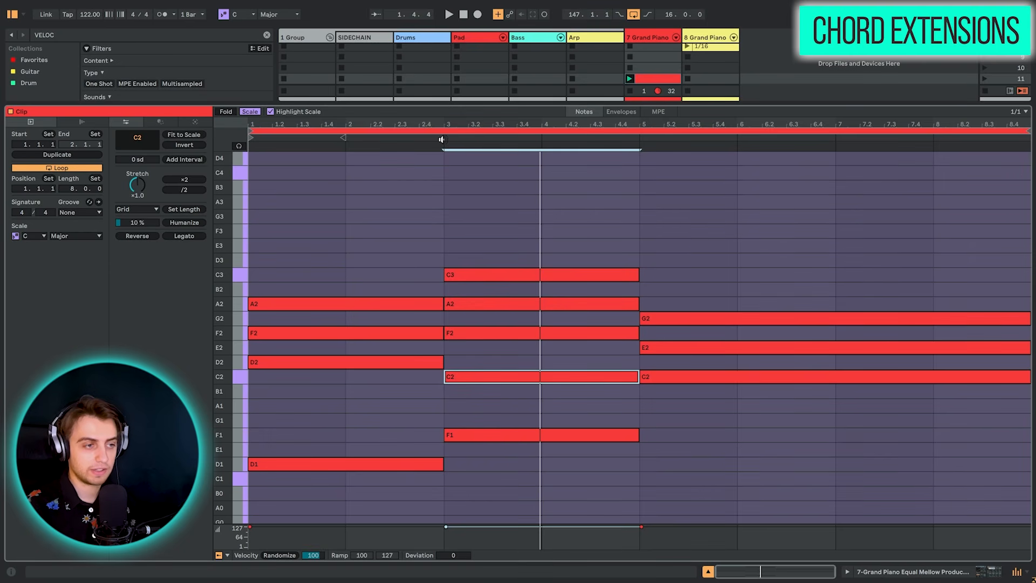
Step: Delete the F2 note from the second chord and play from bar 3
click(481, 335)
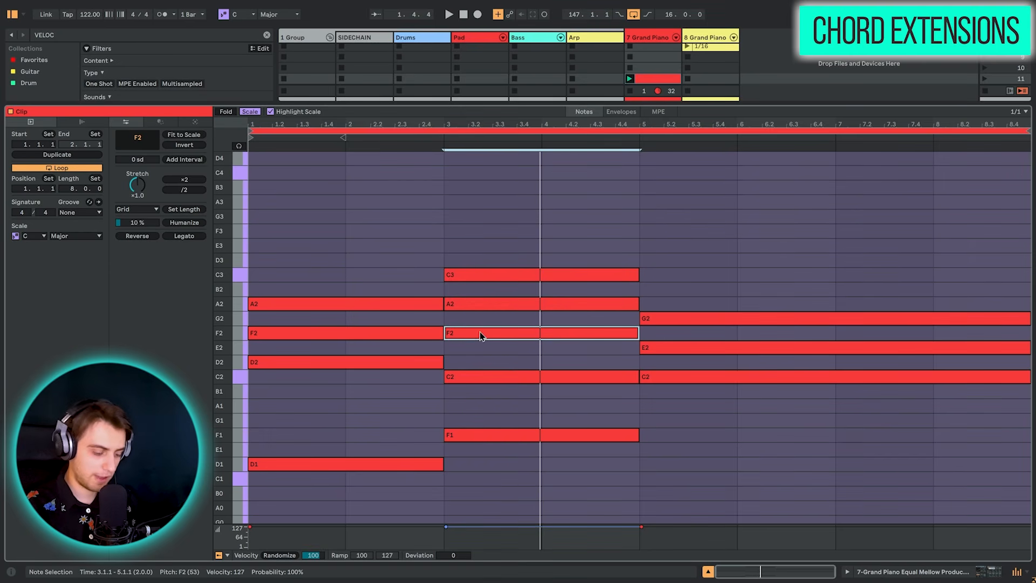
key(Delete)
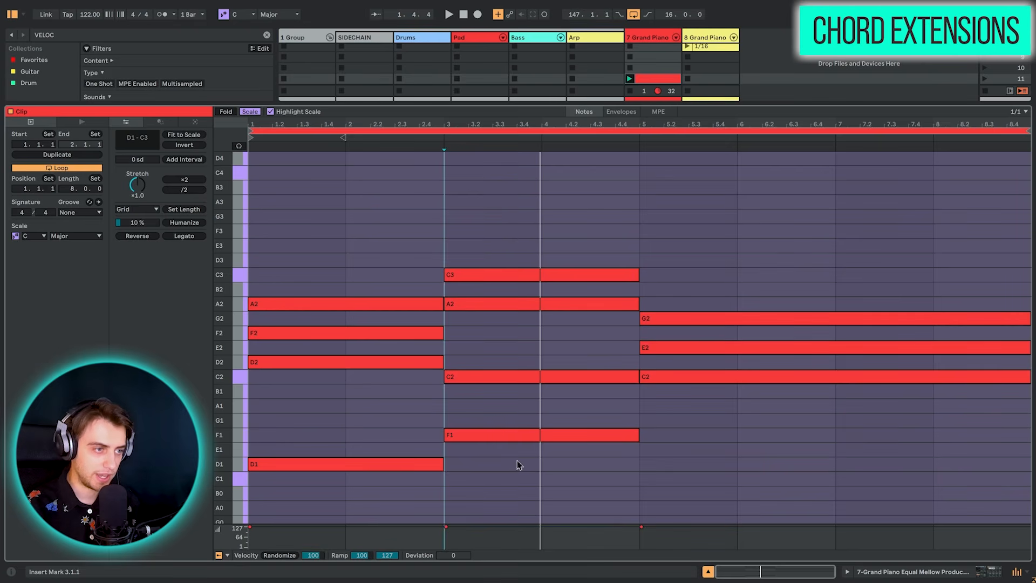
click(439, 139)
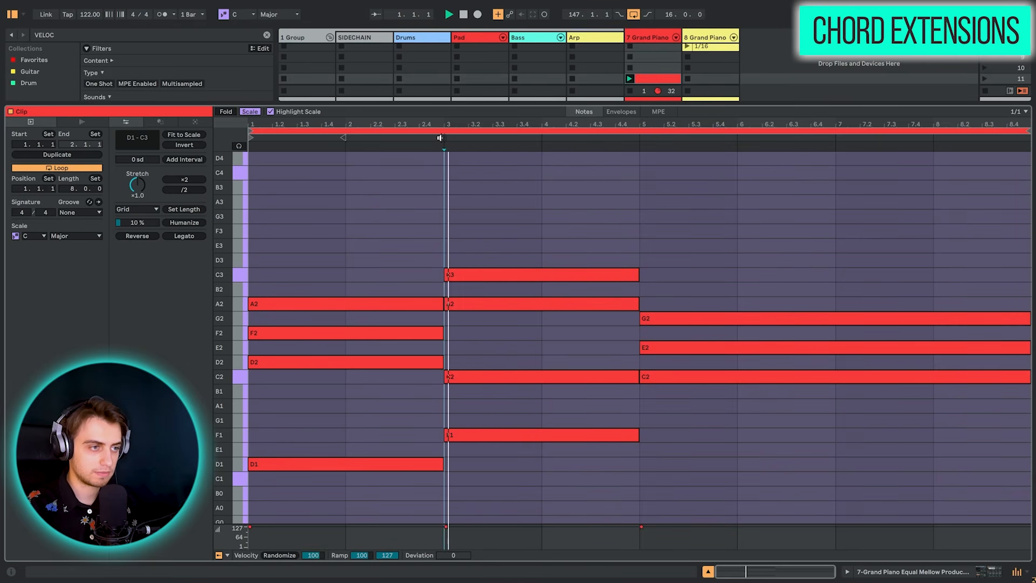
key(space)
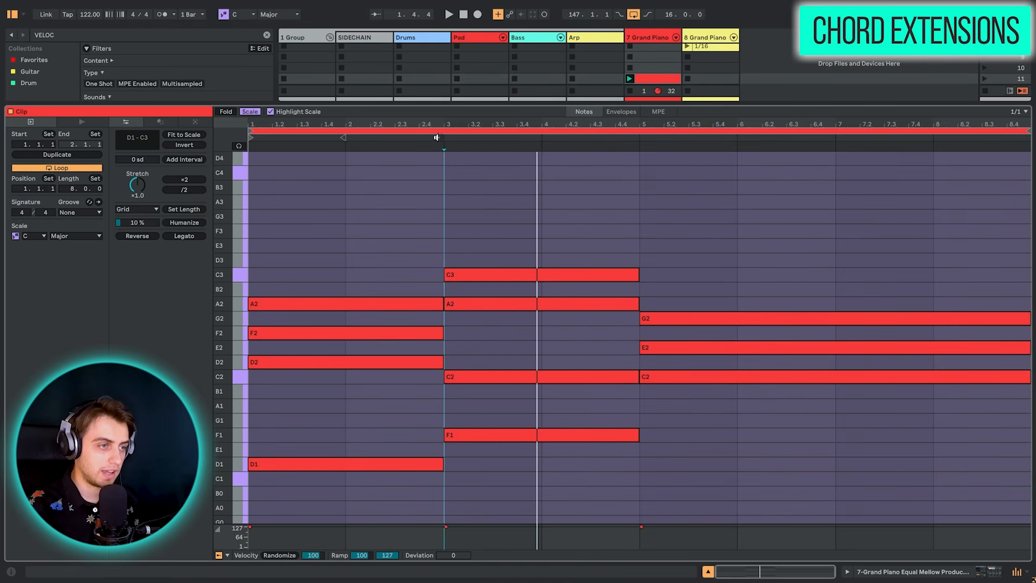
Step: Shorten the second chord's C3 to one bar, add a one-bar B2 in bar 4, and play from bar 3
click(464, 276)
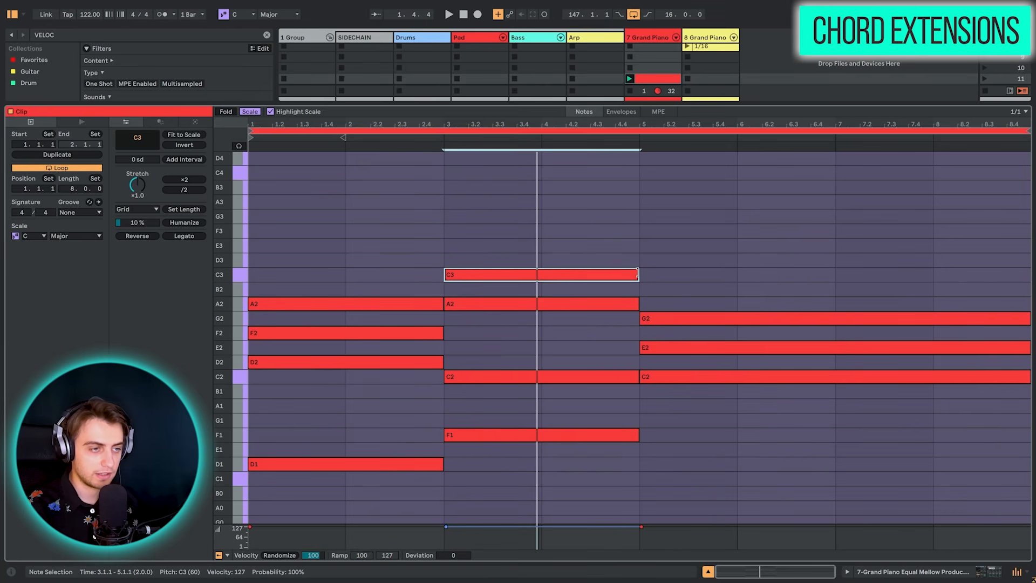
drag(637, 275, 541, 275)
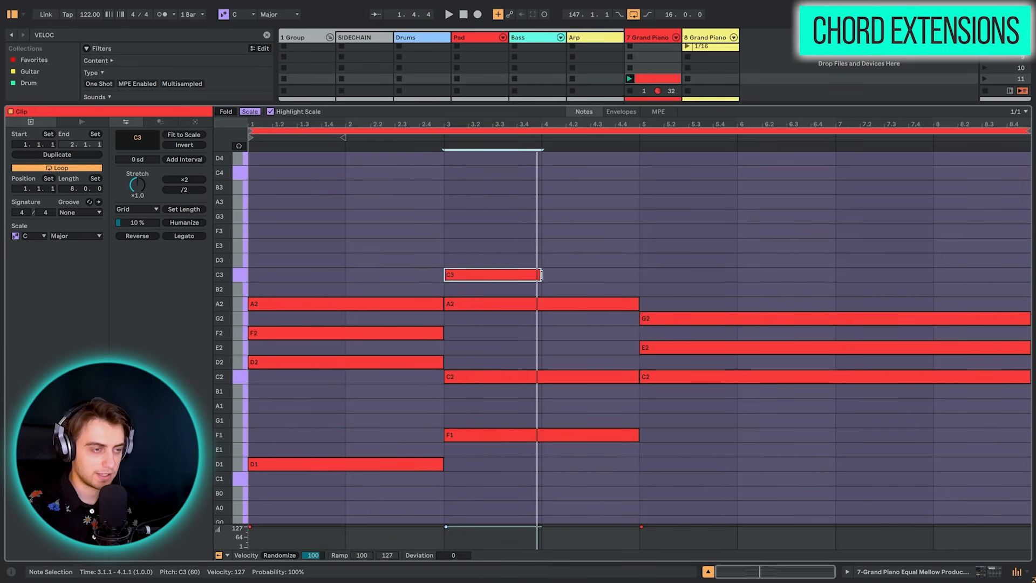
click(564, 261)
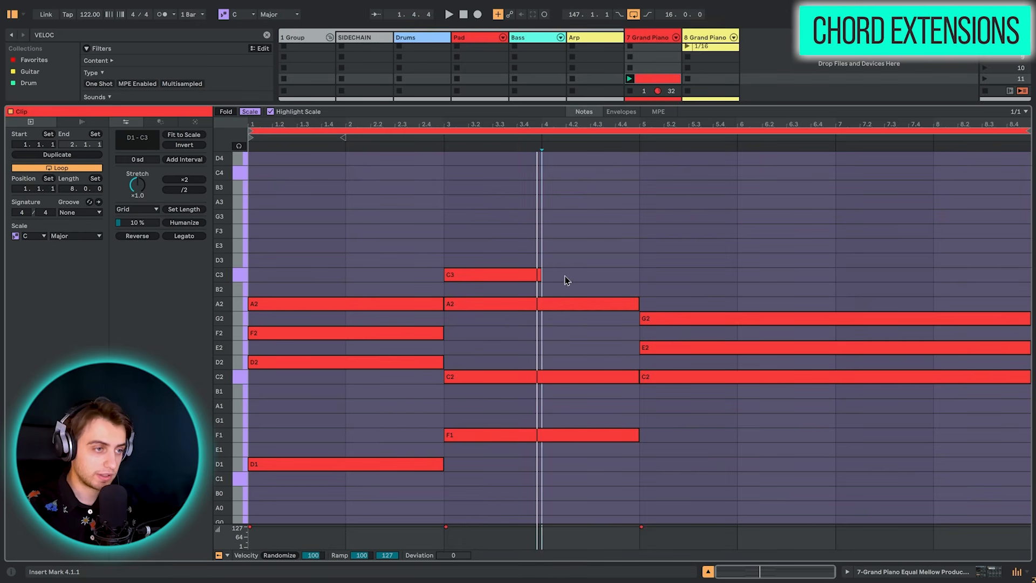
key(b)
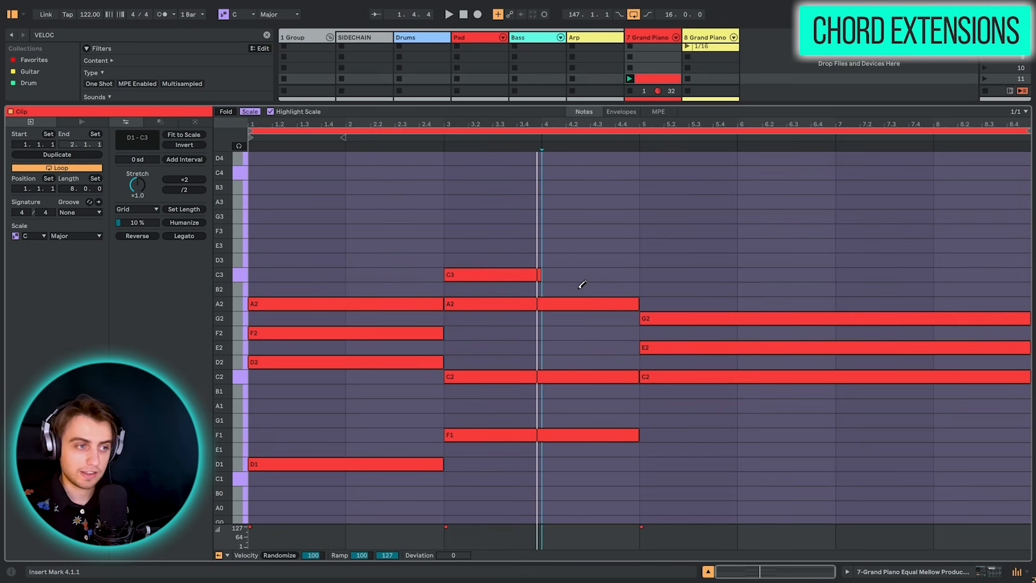
click(580, 287)
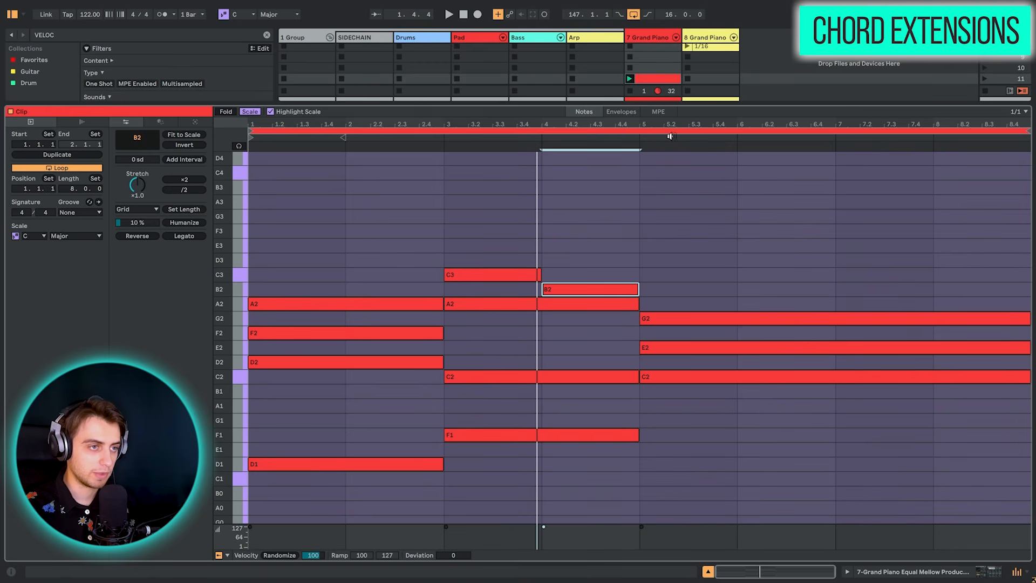
click(443, 136)
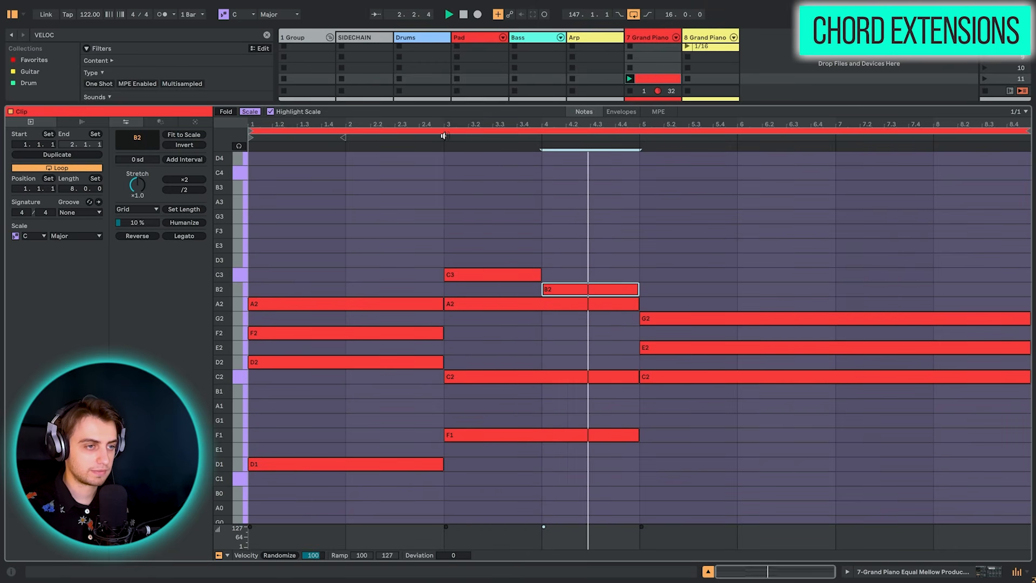
key(space)
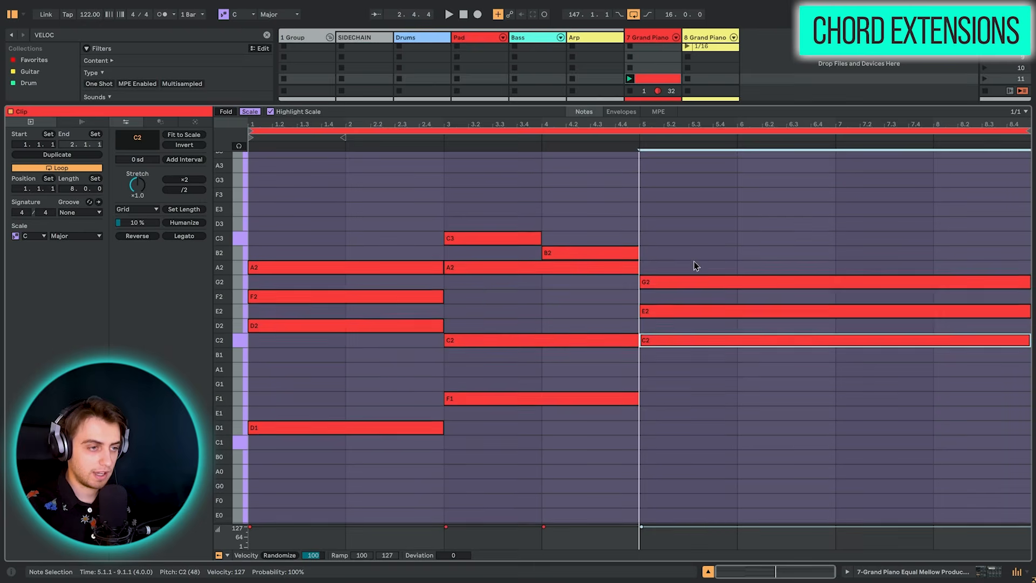
Step: Copy the third chord's C2 down to C1, raise its E2 one octave to E3, and play from bar 5
scroll(694, 263, down, 1)
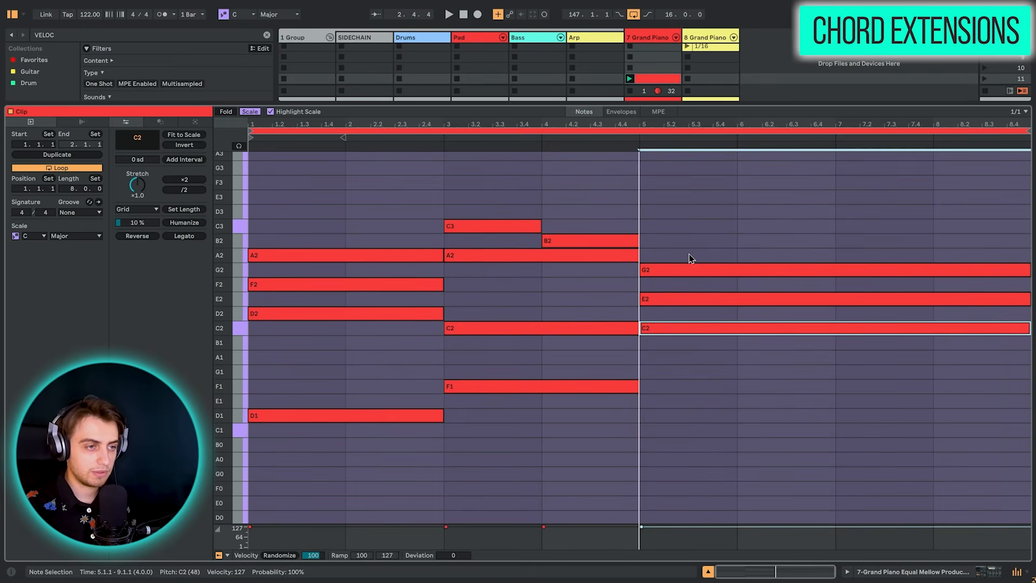
drag(667, 333, 674, 435)
scroll(675, 336, up, 1)
click(675, 337)
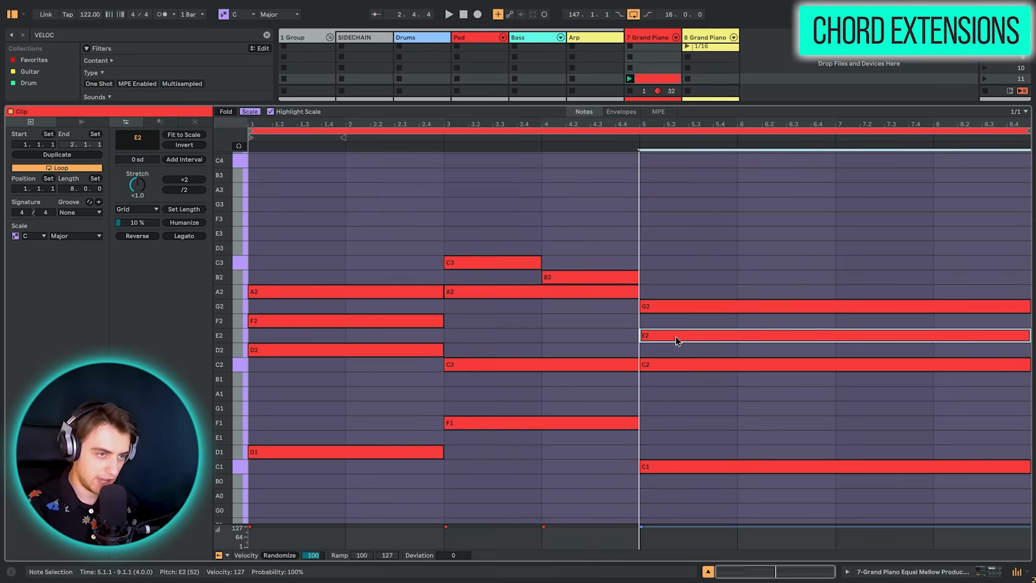
key(shift+Up)
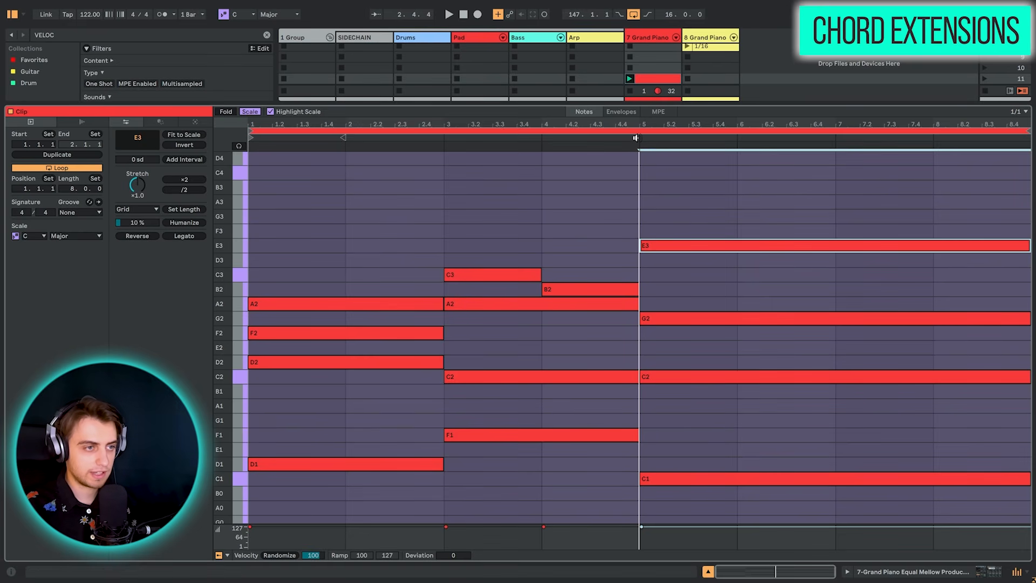
click(636, 137)
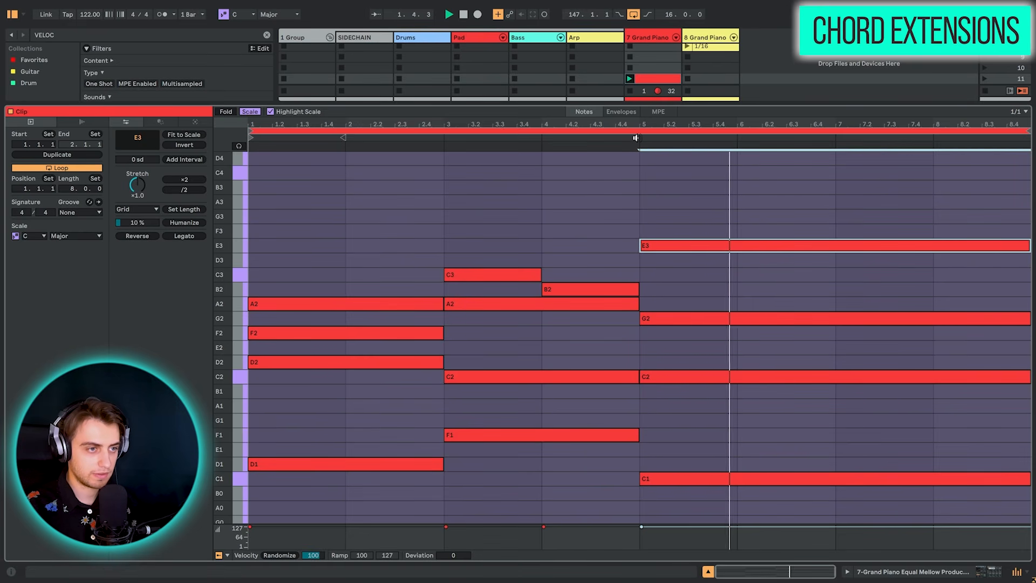
key(space)
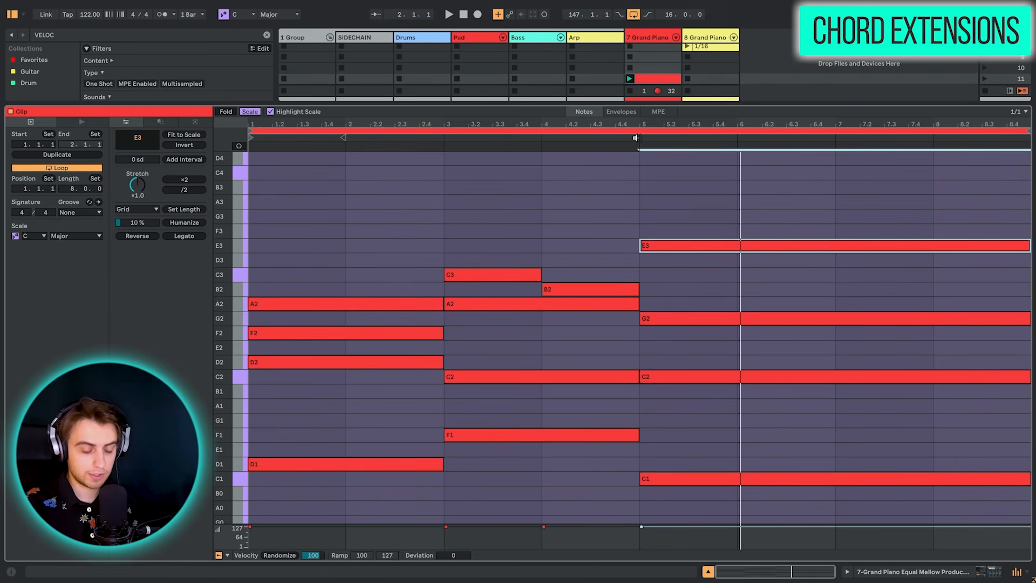
Step: Lower the third chord's top note to D3 and play the chord
key(Down)
key(space)
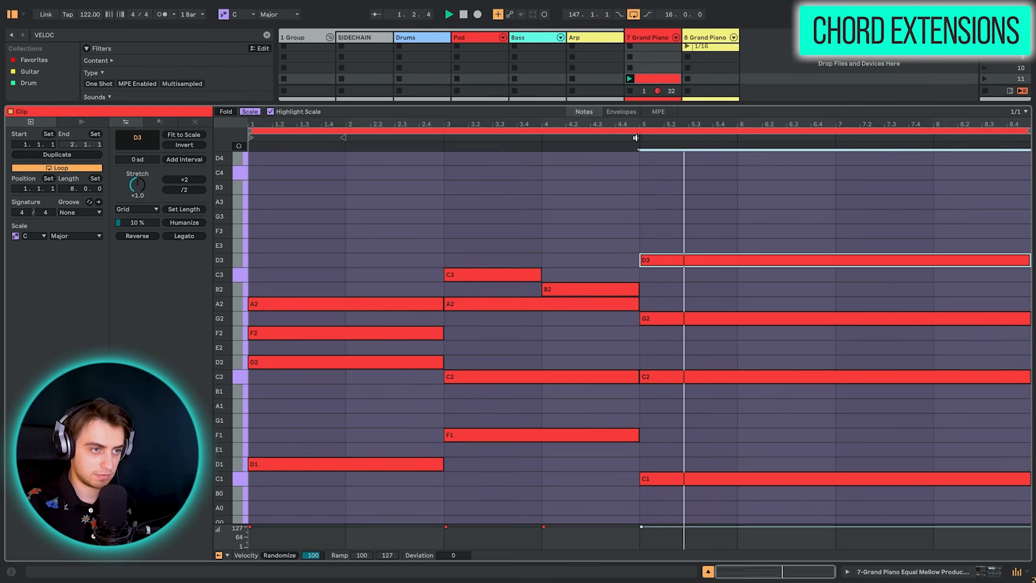
key(space)
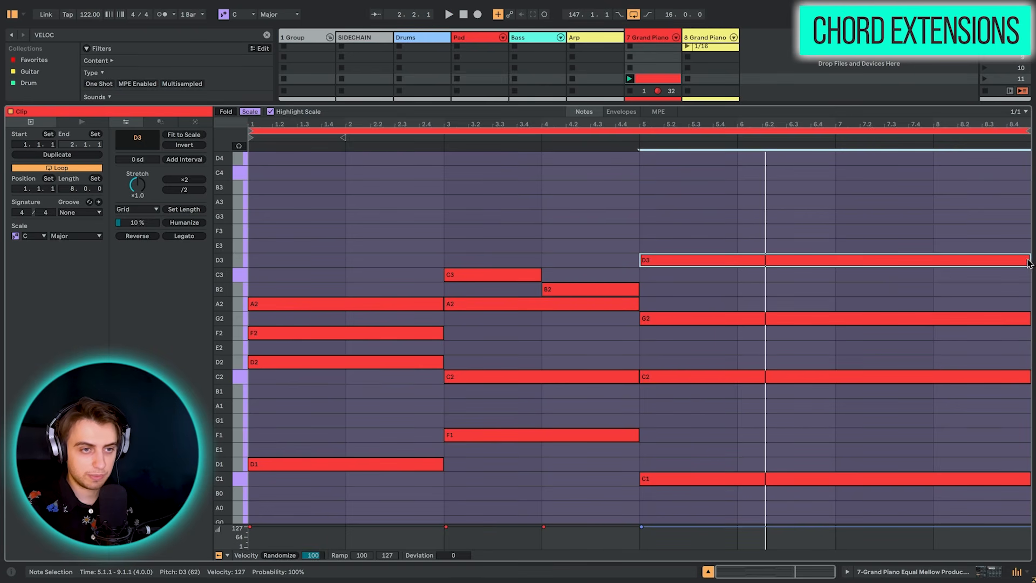
Step: Shorten the third chord's D3 to end at bar 8 and add a one-bar C3 in bar 8
drag(1028, 264, 946, 273)
key(b)
click(955, 275)
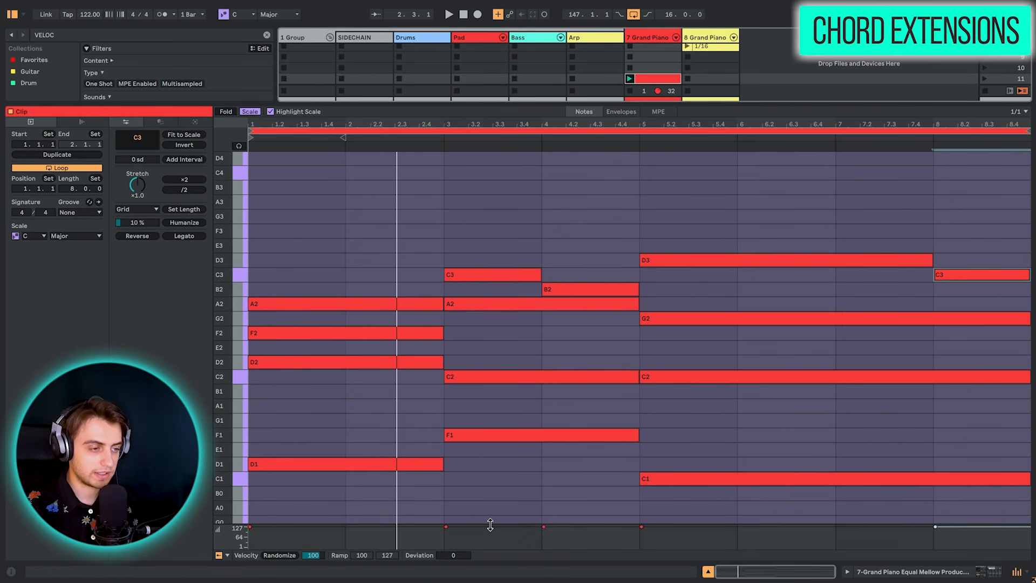
Step: Enlarge the velocity lane beneath the piano roll and deselect the notes
mouse_move(490, 524)
mouse_down()
mouse_move(492, 500)
mouse_move(493, 509)
mouse_up()
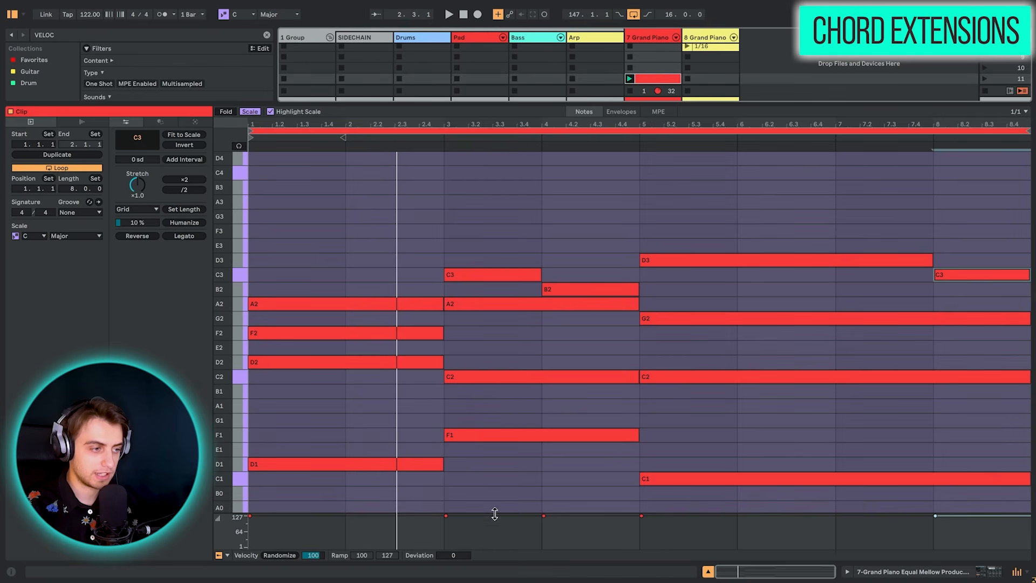
click(219, 555)
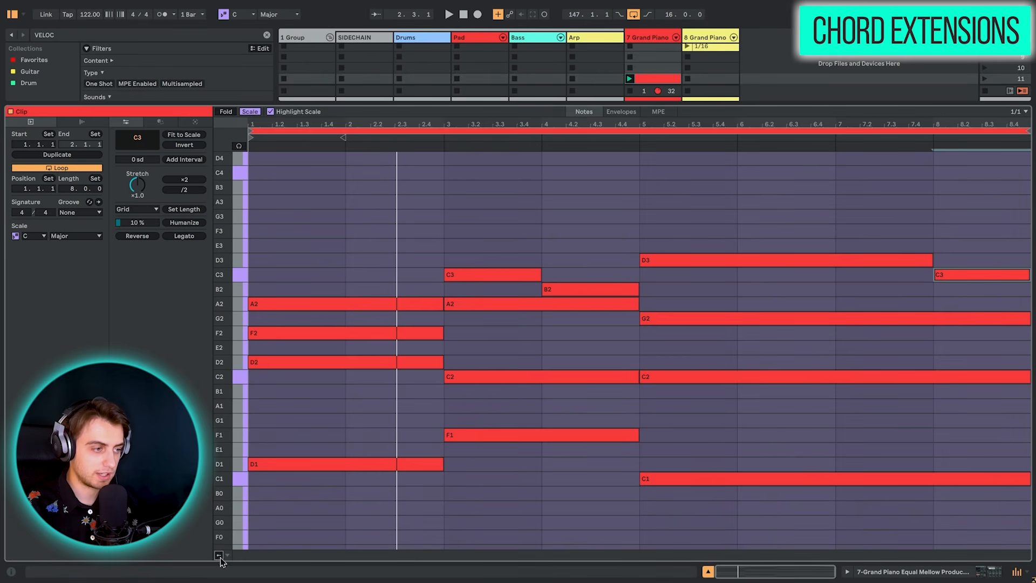
click(219, 555)
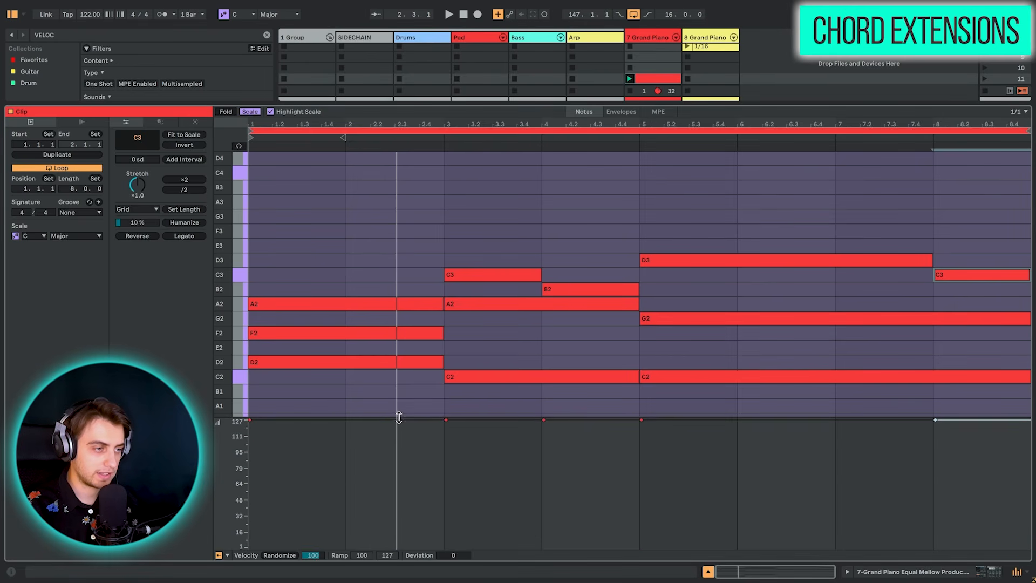
click(426, 211)
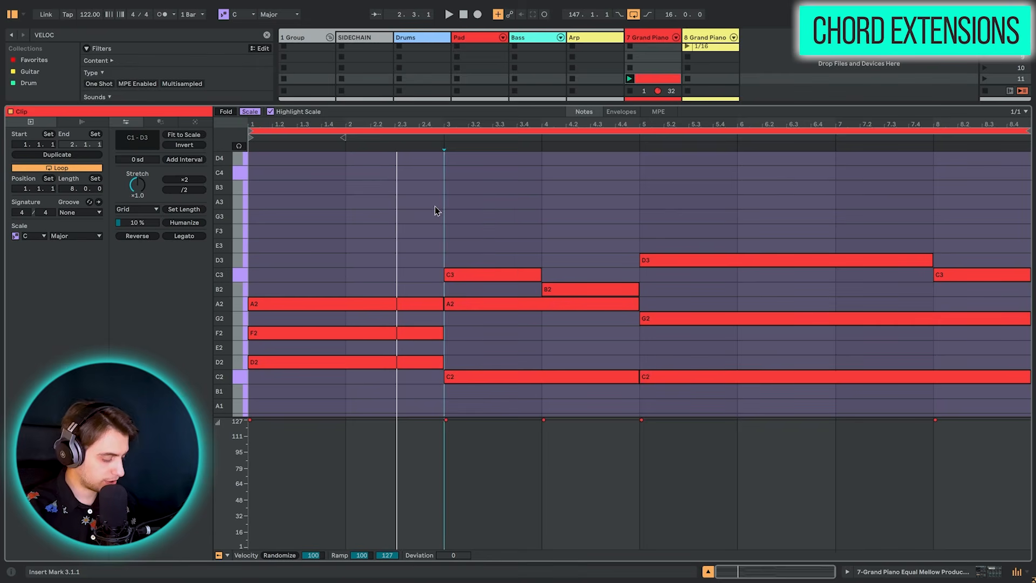
Step: Lower the velocity of all notes in the piano clip to 103 and play the clip
key(ctrl+a)
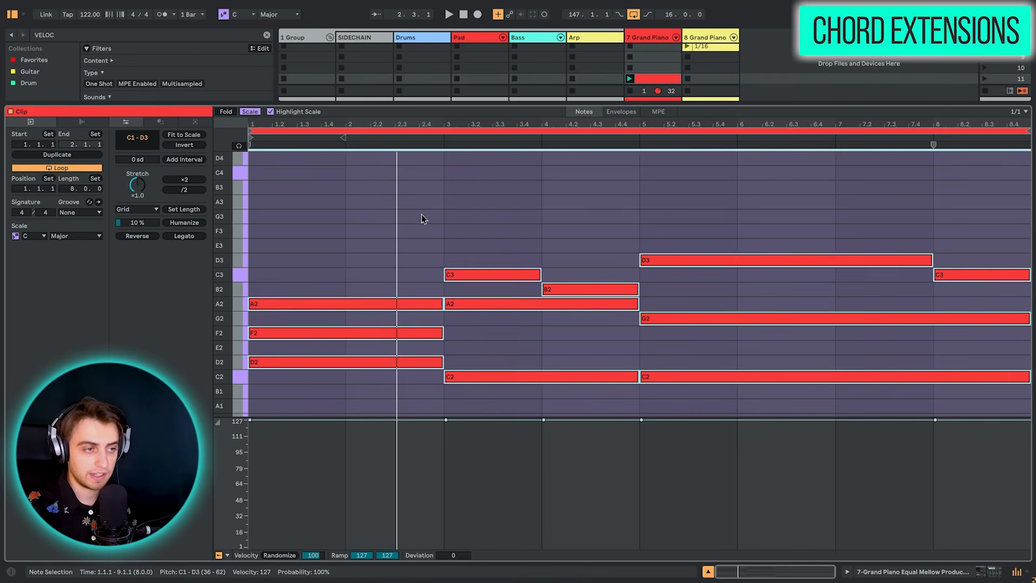
scroll(422, 215, down, 5)
mouse_move(382, 461)
mouse_down()
mouse_move(381, 440)
mouse_move(381, 472)
mouse_move(381, 421)
mouse_move(382, 452)
mouse_up()
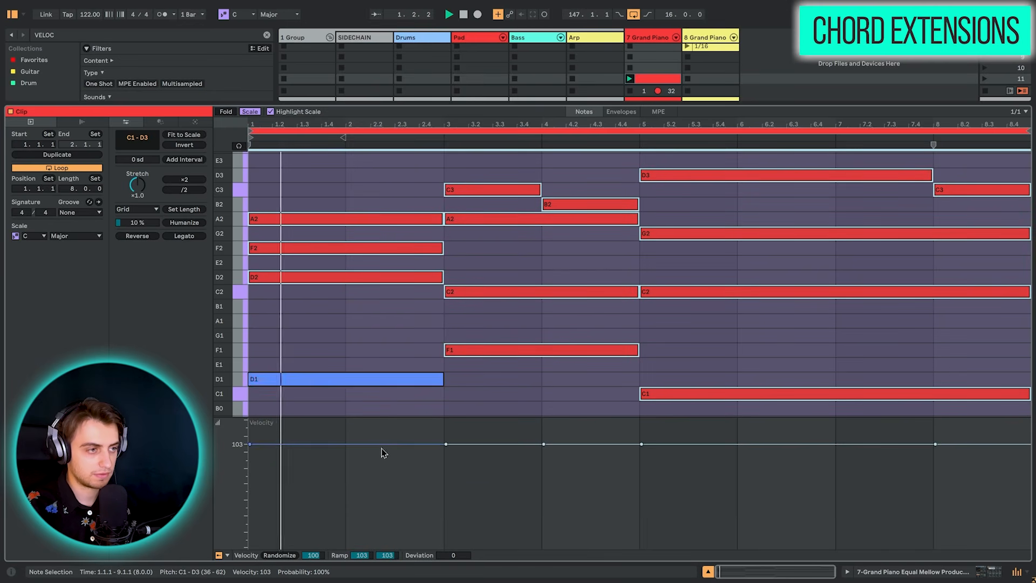
key(space)
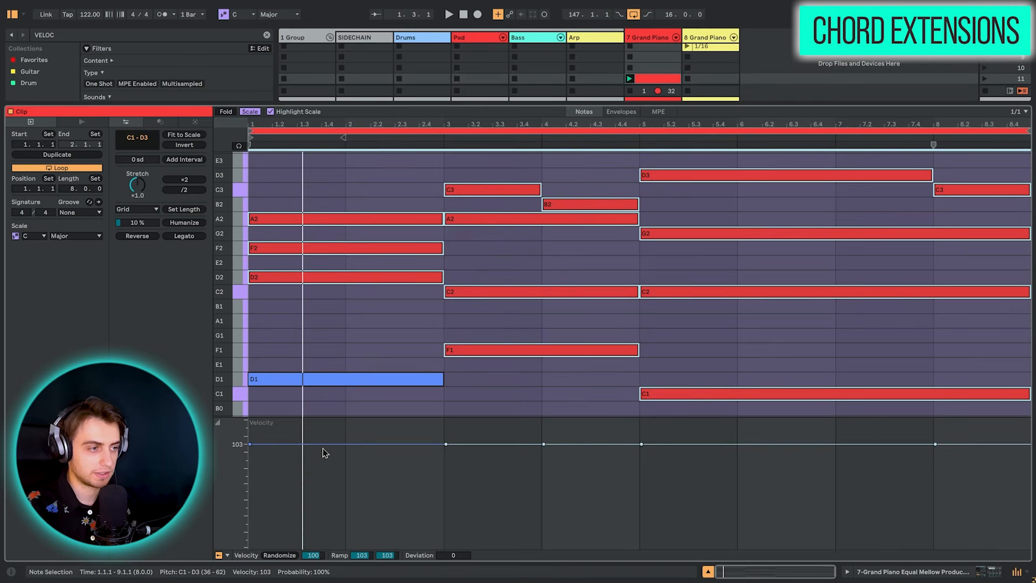
Step: Toggle the Velocity effect on the 7 Grand Piano track and play the chord clip
key(shift+Tab)
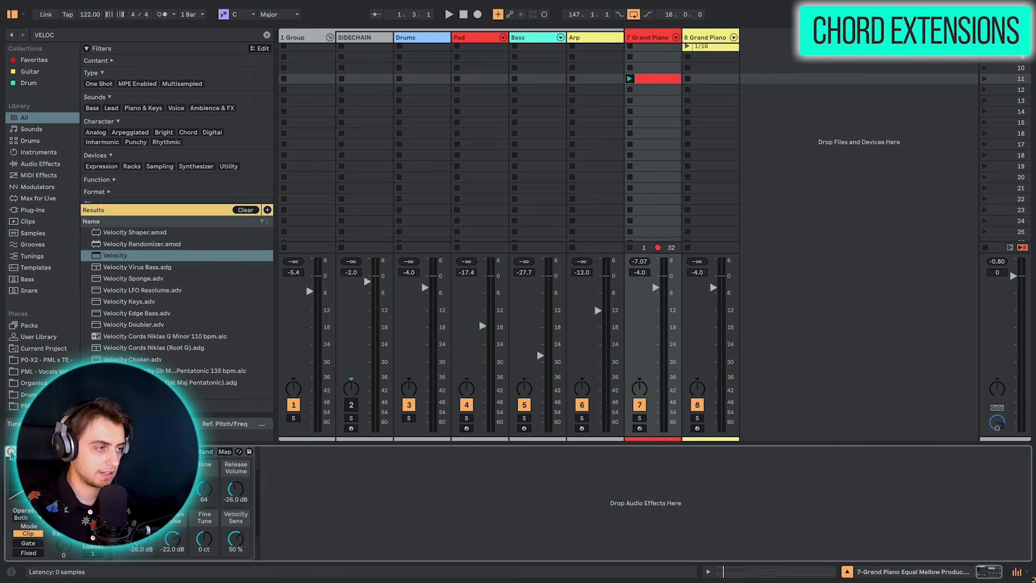
click(10, 452)
key(shift+Tab)
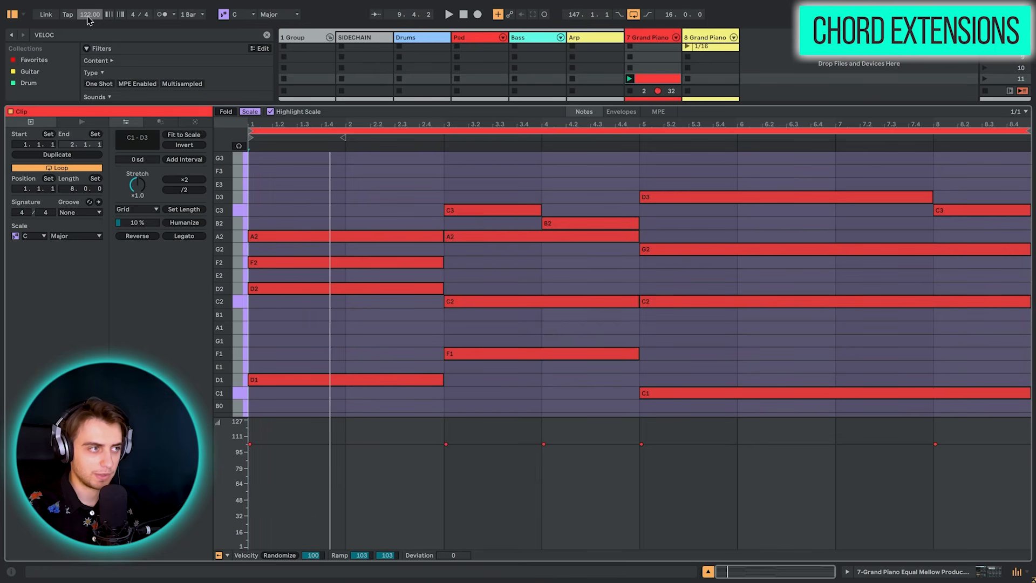
key(space)
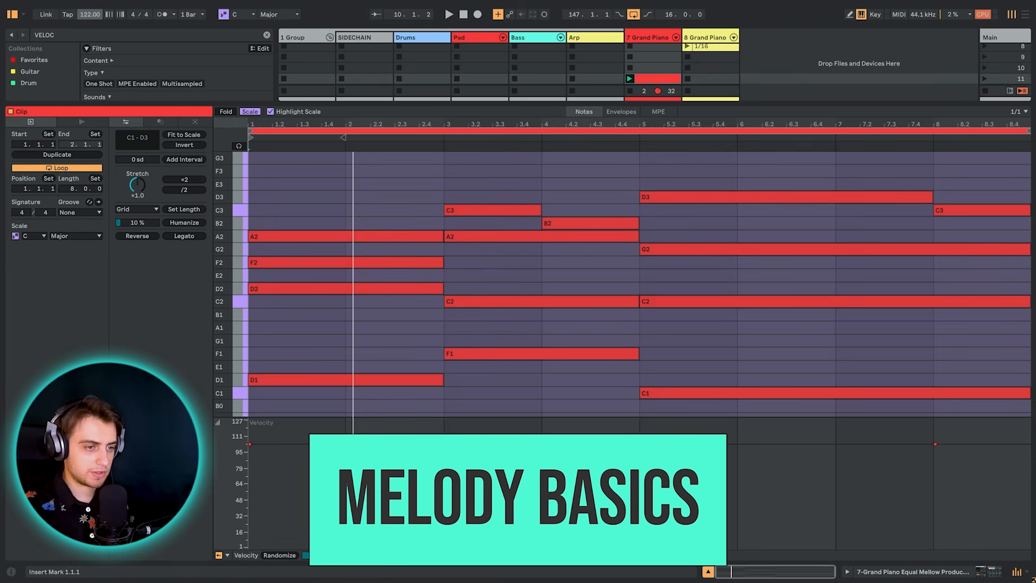
Step: Create an empty MIDI clip in scene 11 of the 8 Grand Piano track and hide its velocity lane
click(708, 573)
scroll(675, 171, up, 5)
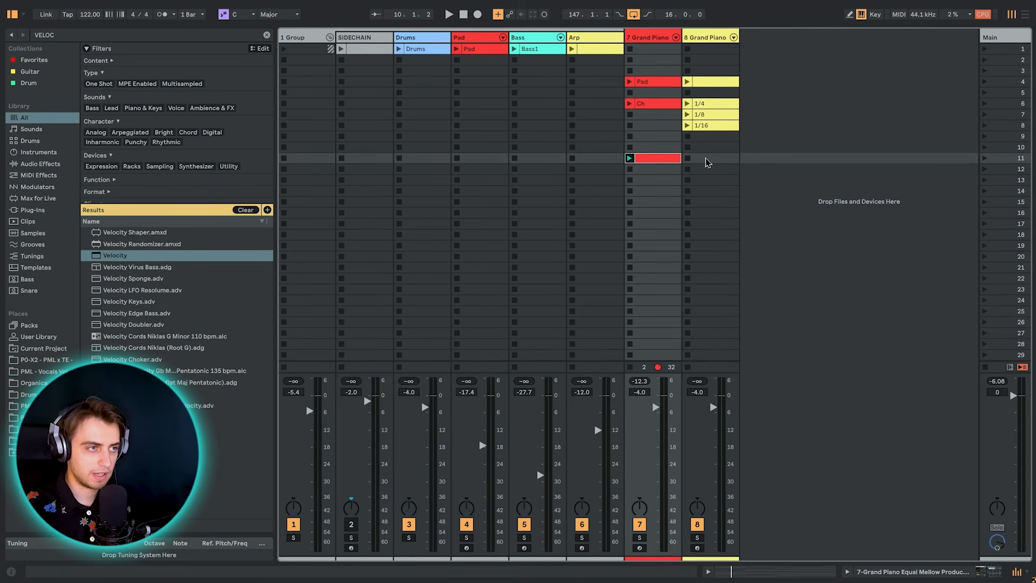
double_click(709, 162)
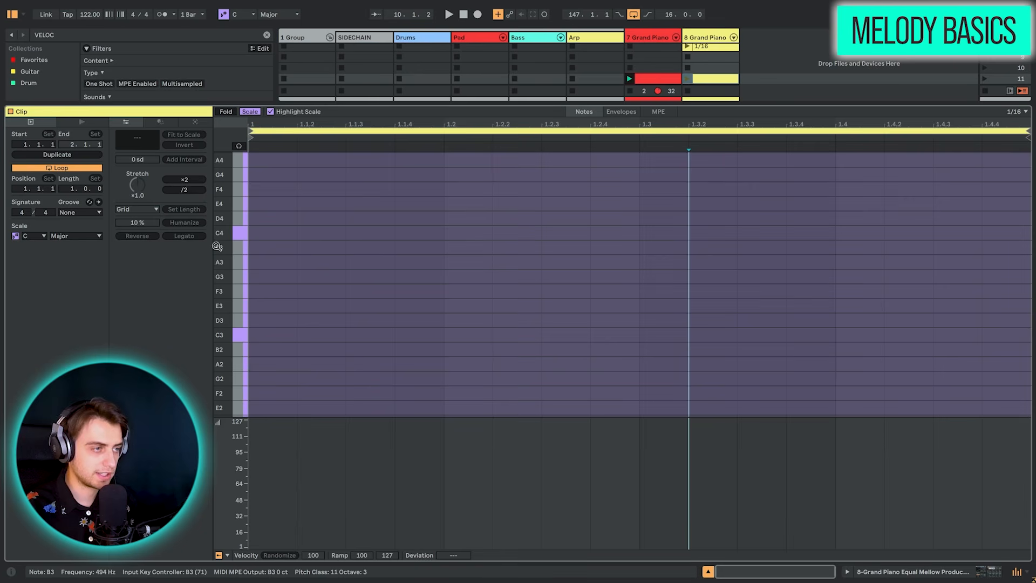
click(227, 554)
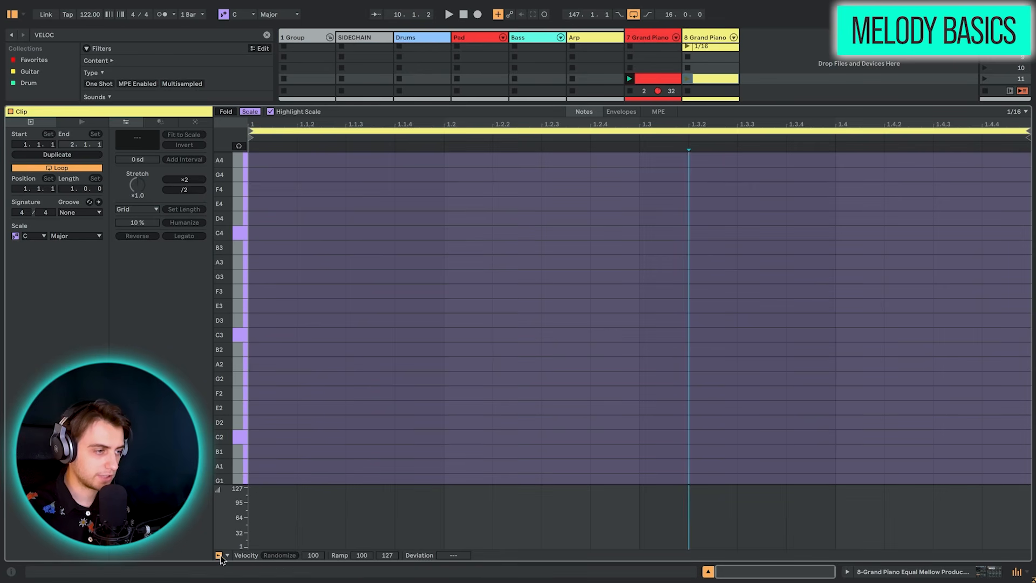
click(227, 550)
Step: Set the new clip's grid to 1/4 and its loop length to 4 bars
right_click(471, 252)
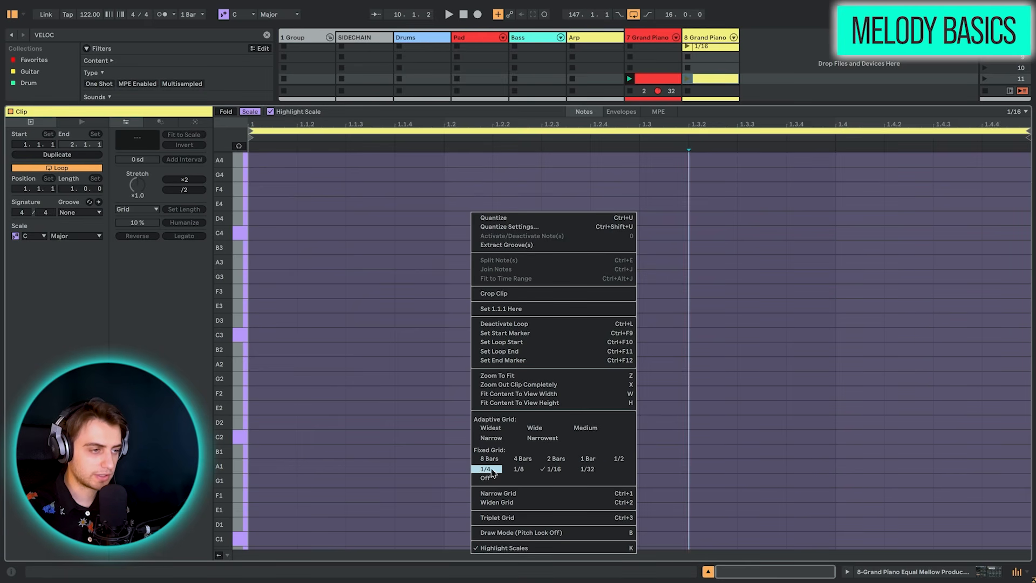
click(485, 469)
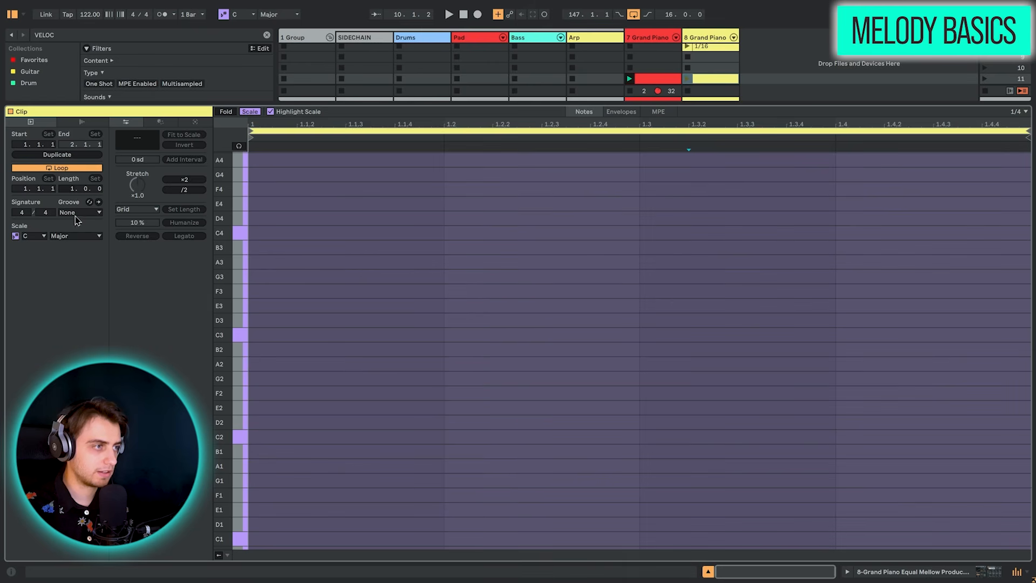
mouse_move(73, 191)
mouse_down()
mouse_move(73, 174)
mouse_move(69, 195)
mouse_move(69, 184)
mouse_up()
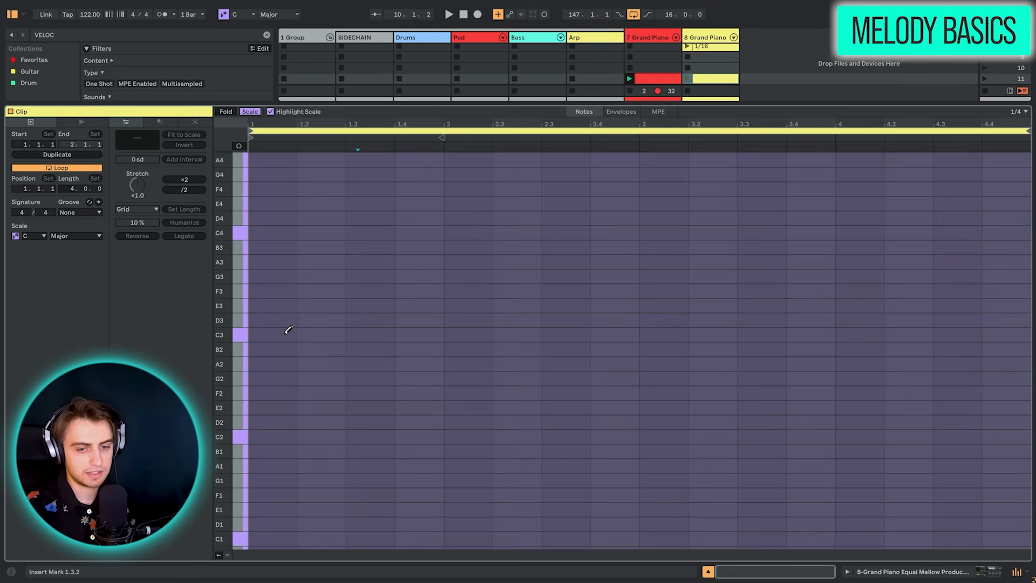
Step: Try a line of repeated C3 quarter notes across all four bars and clear it after playback
drag(286, 331, 997, 331)
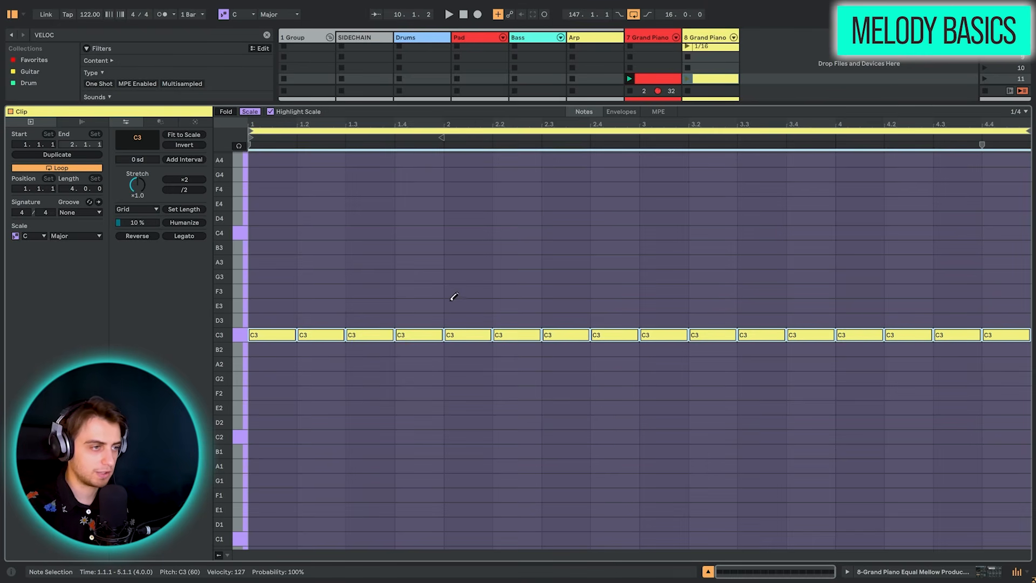
click(688, 80)
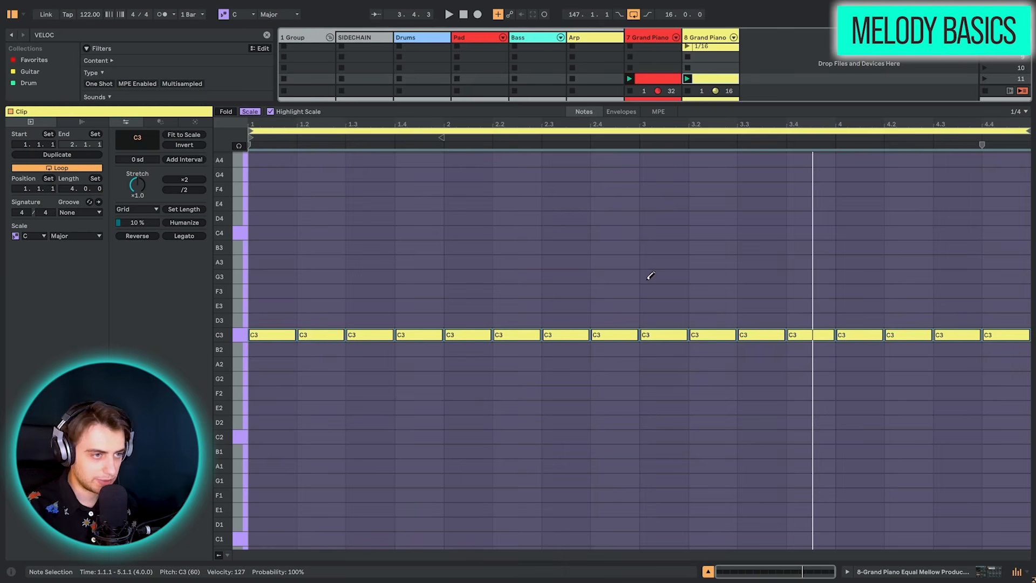
key(Delete)
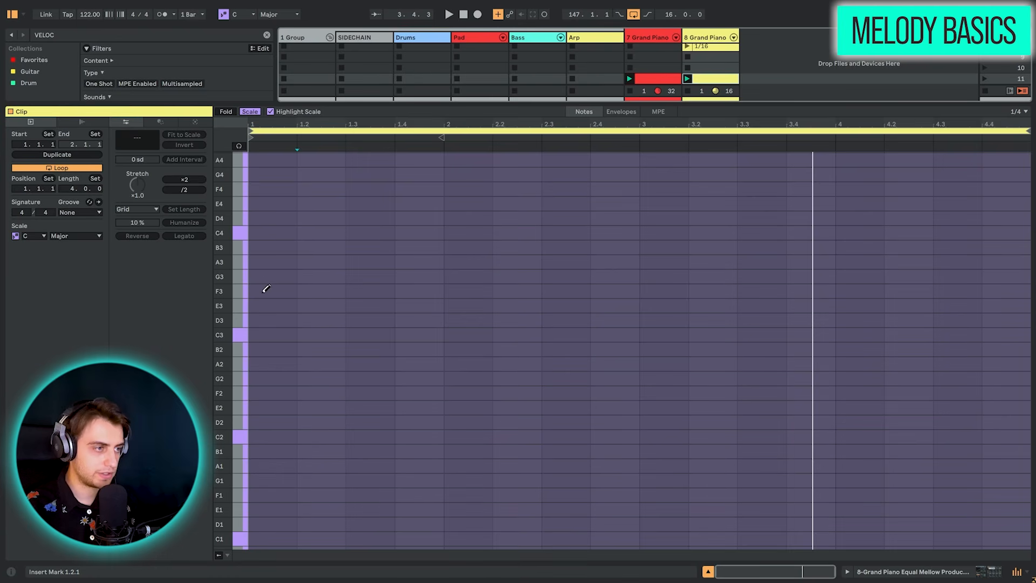
Step: Draw quarter notes G3 and C3 on the first two beats and duplicate the pair to fill all four bars
click(267, 273)
click(332, 331)
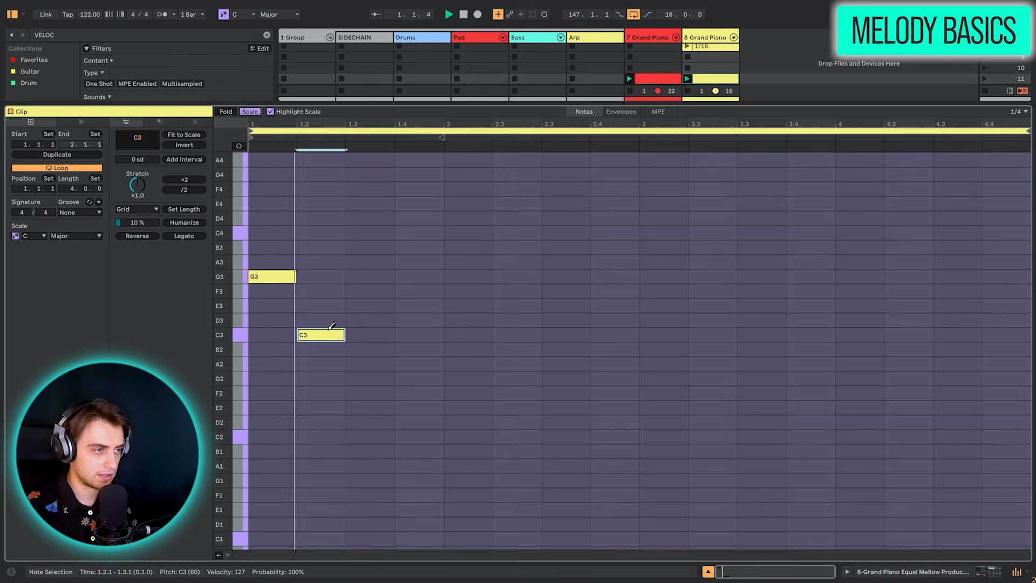
key(ctrl+a)
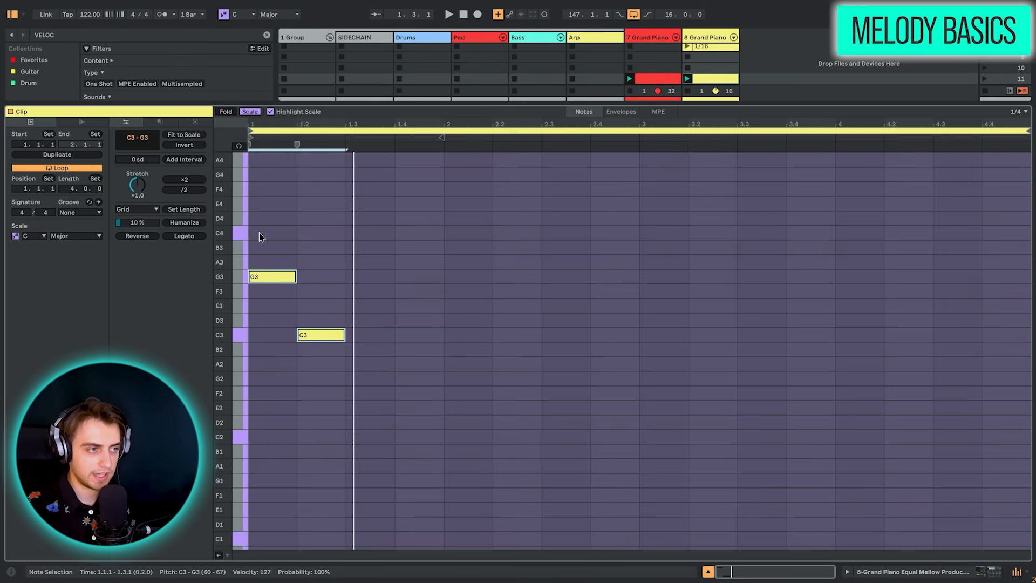
drag(260, 236, 320, 288)
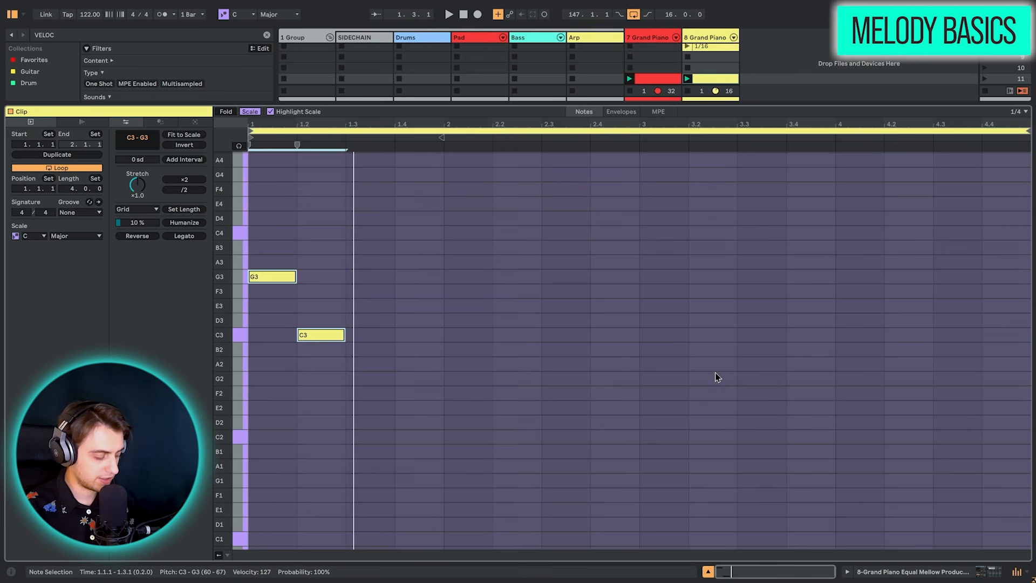
key(ctrl+d)
key(ctrl+d)
key(ctrl+d)
key(ctrl+d)
key(ctrl+d)
key(ctrl+d)
key(ctrl+d)
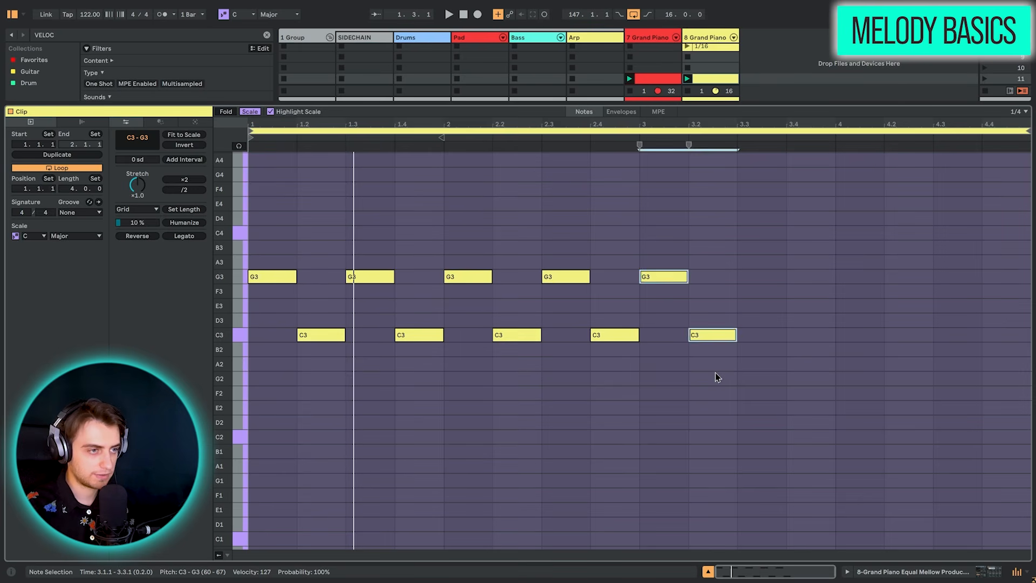
key(space)
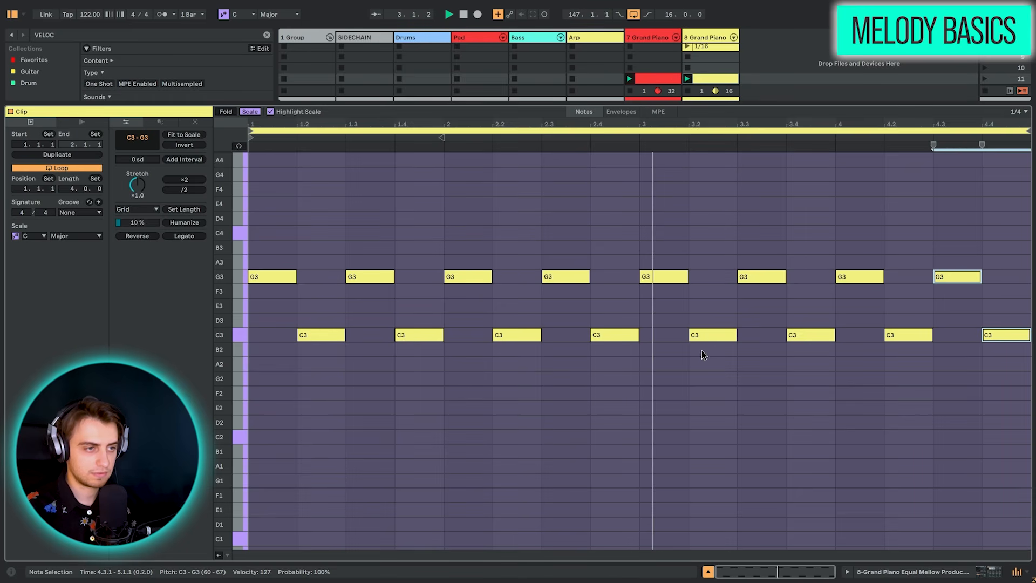
key(space)
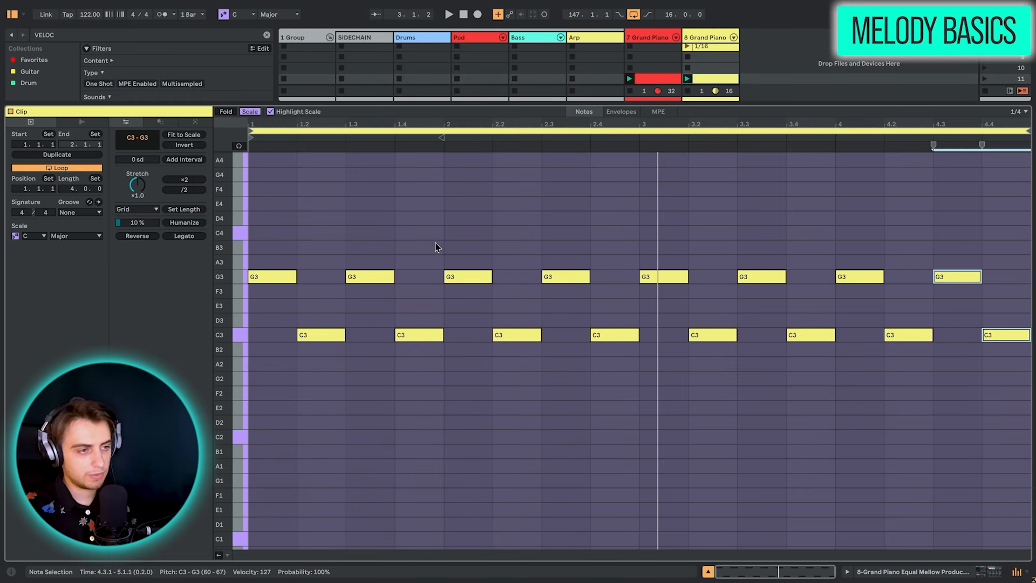
Step: Lower bar 2's G3 notes to F3 and bar 3's G3 notes to E3, and play the melody
drag(458, 219, 558, 271)
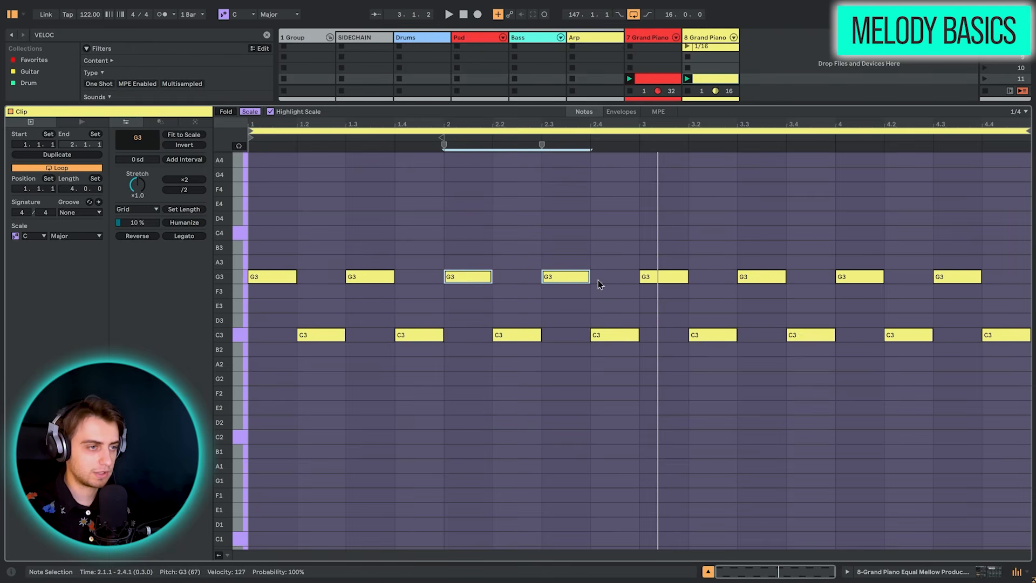
key(Down)
drag(654, 225, 765, 296)
key(Down)
key(Down)
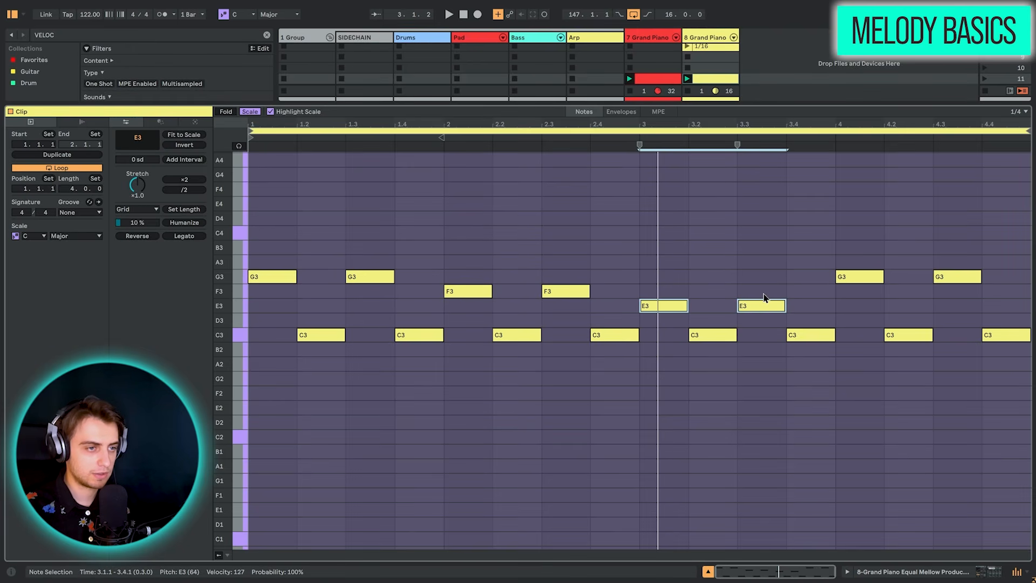
key(space)
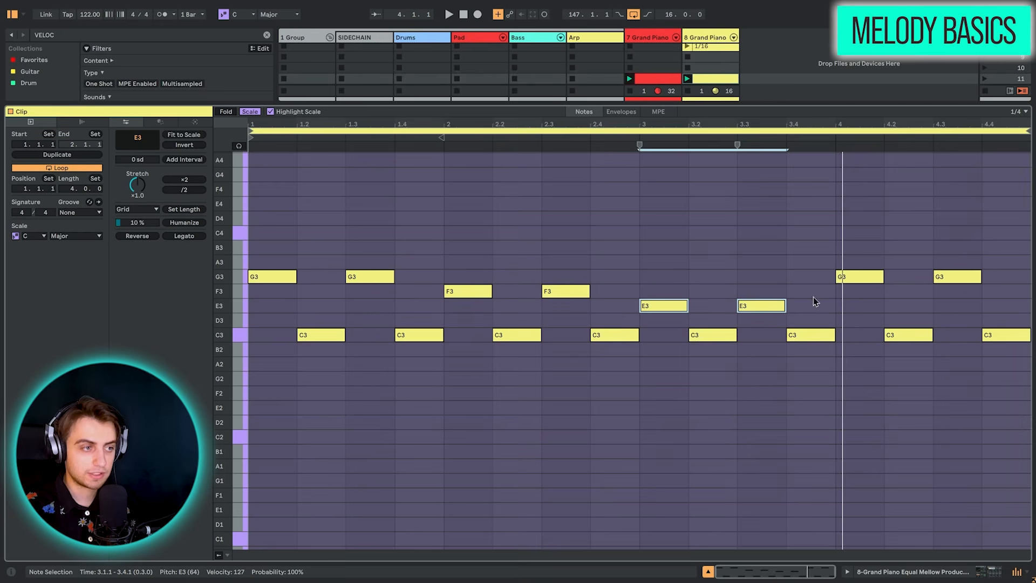
Step: Lower both G3 notes in bar 4 to D3
drag(860, 227, 862, 335)
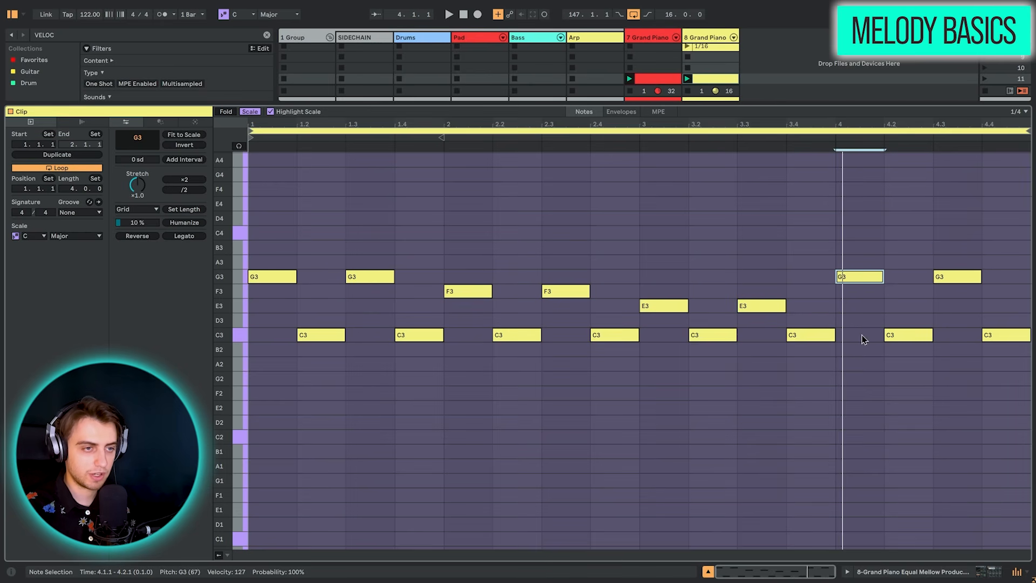
key(Down)
key(Down)
key(Down)
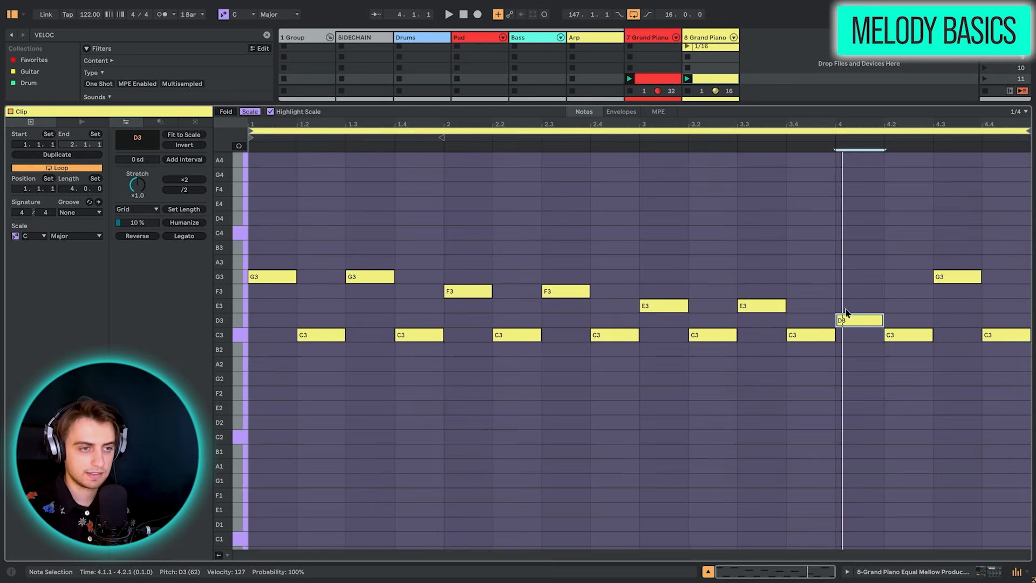
click(951, 275)
key(Down)
key(Down)
key(Down)
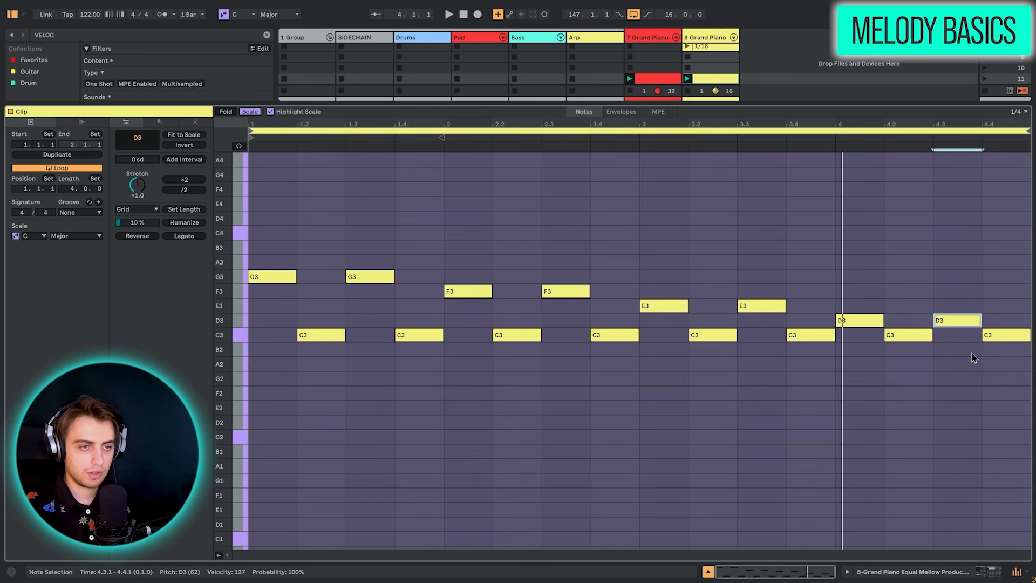
Step: Raise the last C3 in bar 4 to E3 and play the melody with the chords
click(996, 366)
click(1001, 334)
key(Up)
key(Up)
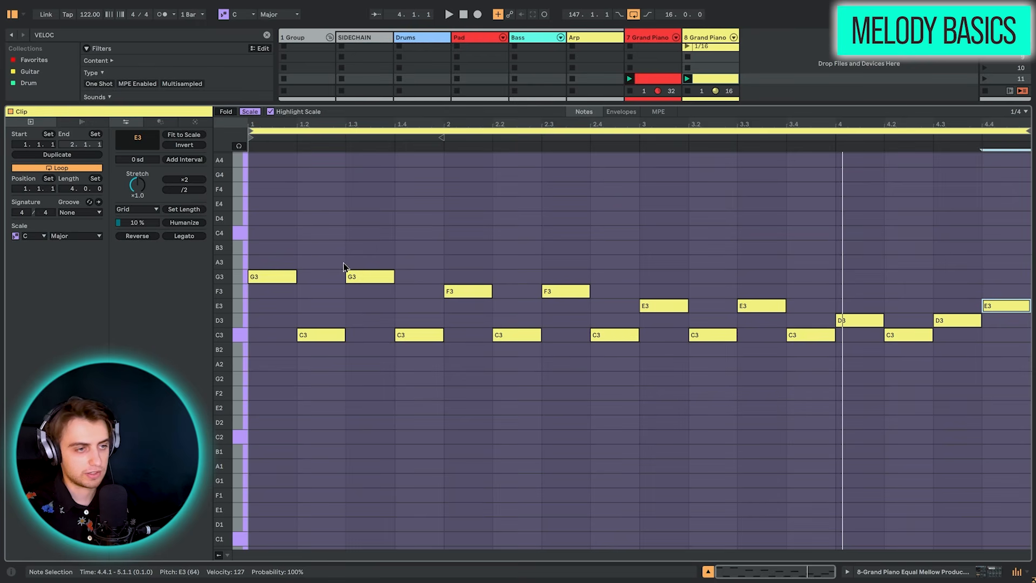
key(space)
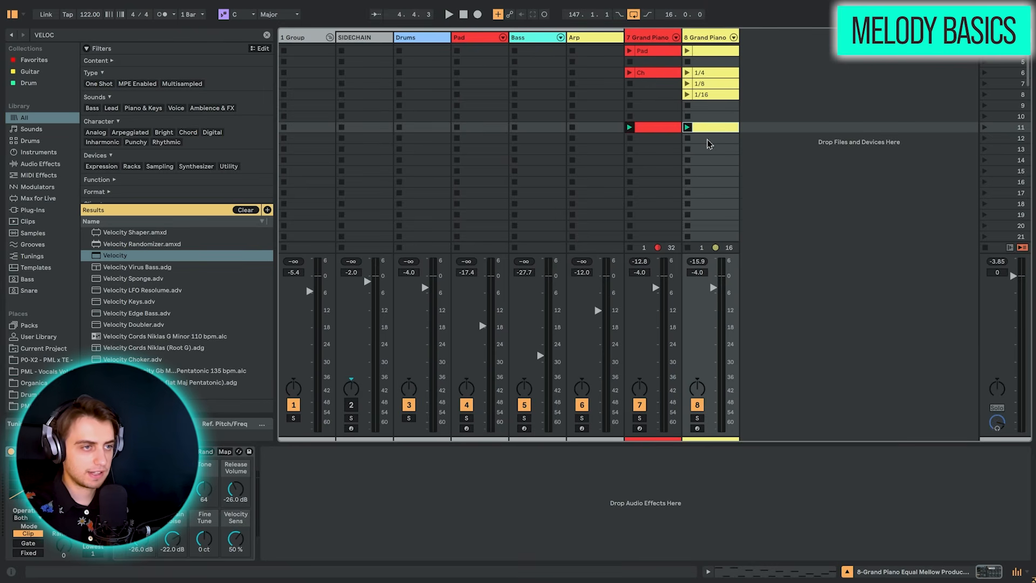
Step: Create a 4-bar MIDI clip in scene 12 of the 8 Grand Piano track and set its grid to 1/8
double_click(707, 139)
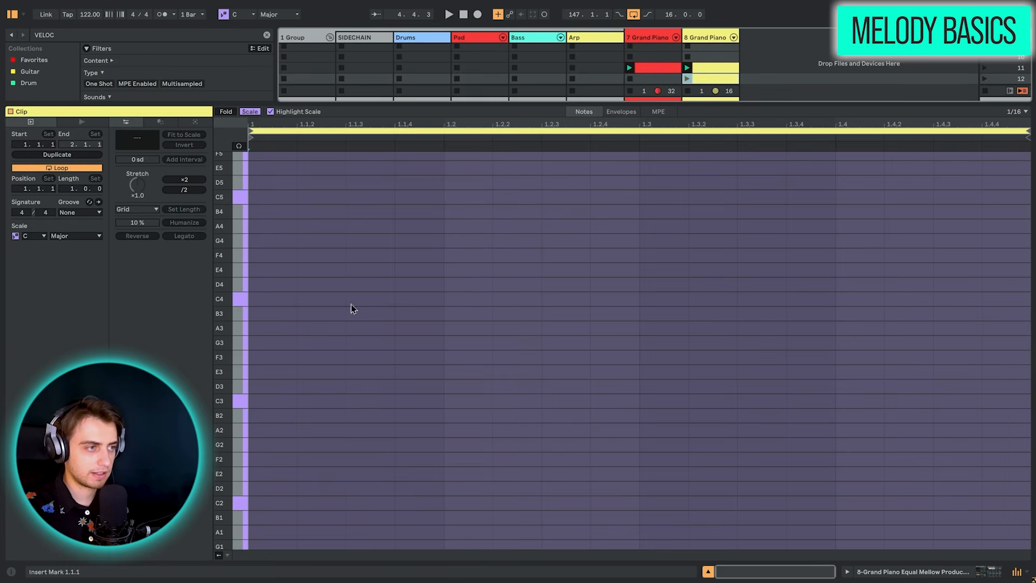
click(71, 189)
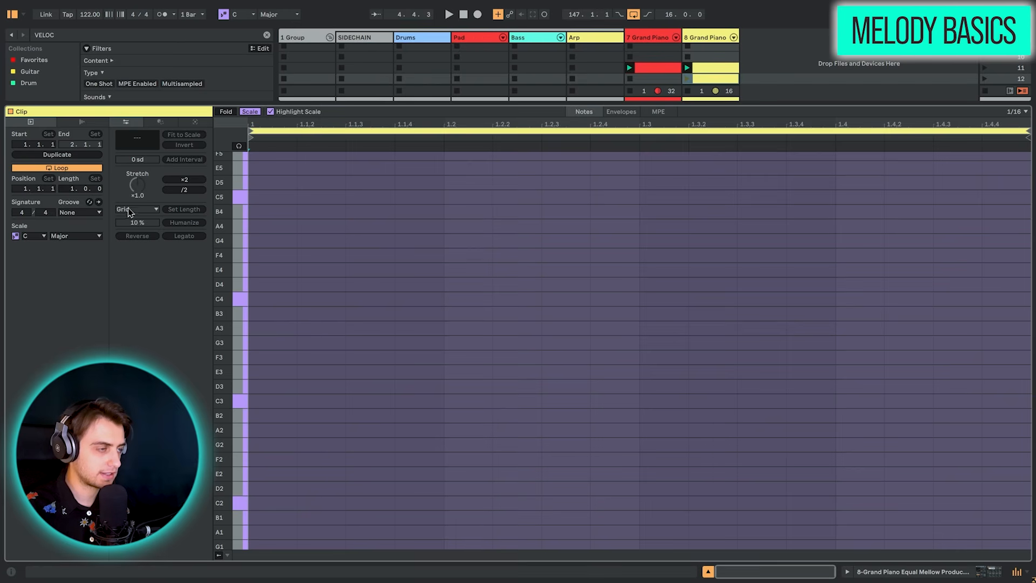
key(Up)
key(Up)
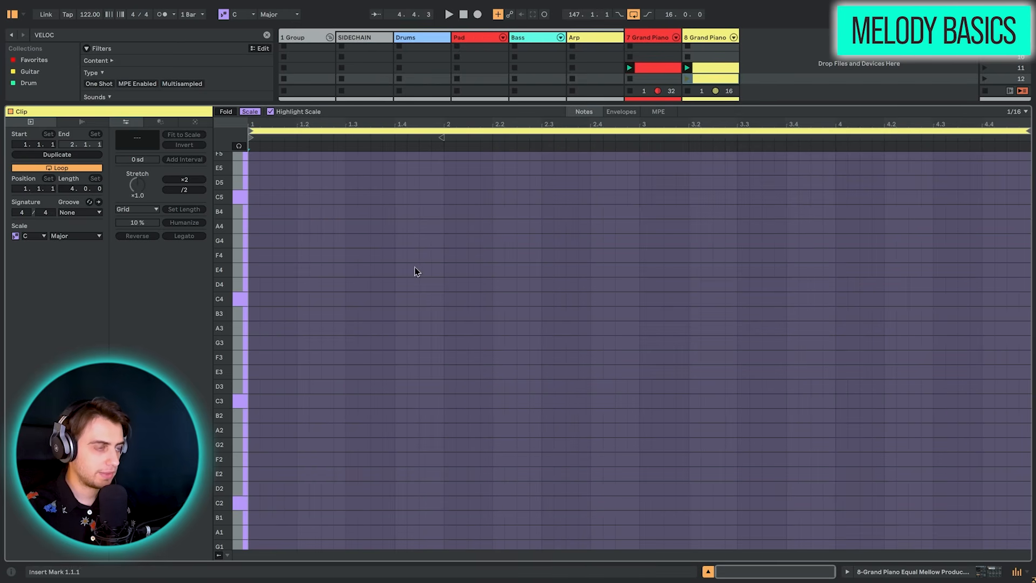
right_click(415, 271)
click(477, 473)
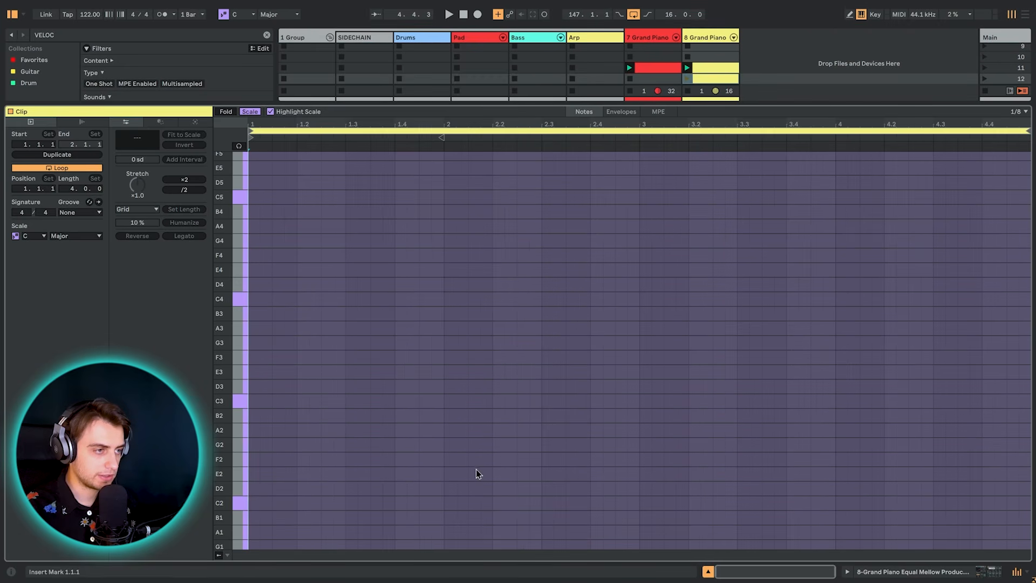
Step: Draw eighth notes G4 and C4 within the first beat of the new clip
key(b)
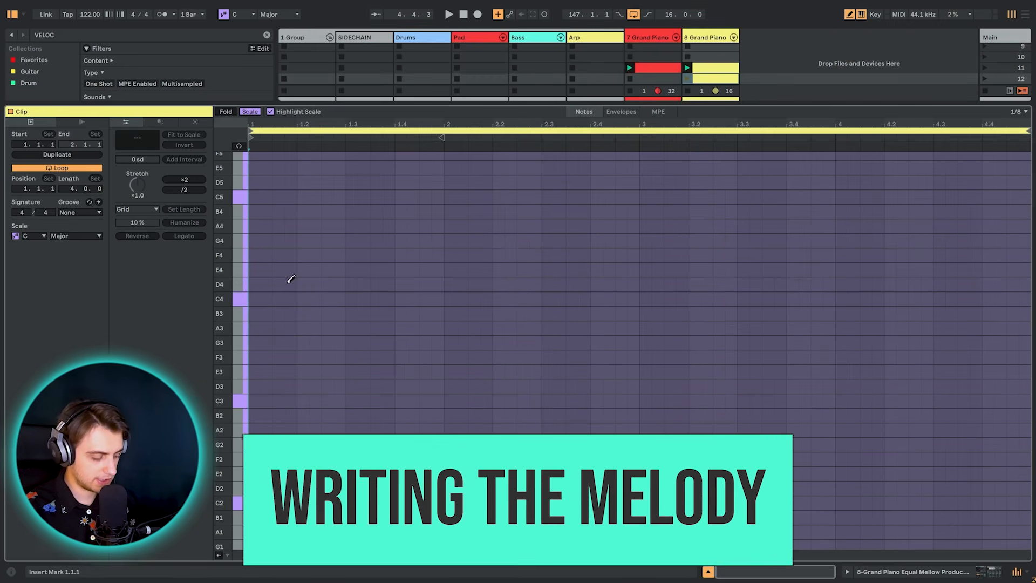
click(265, 239)
click(285, 298)
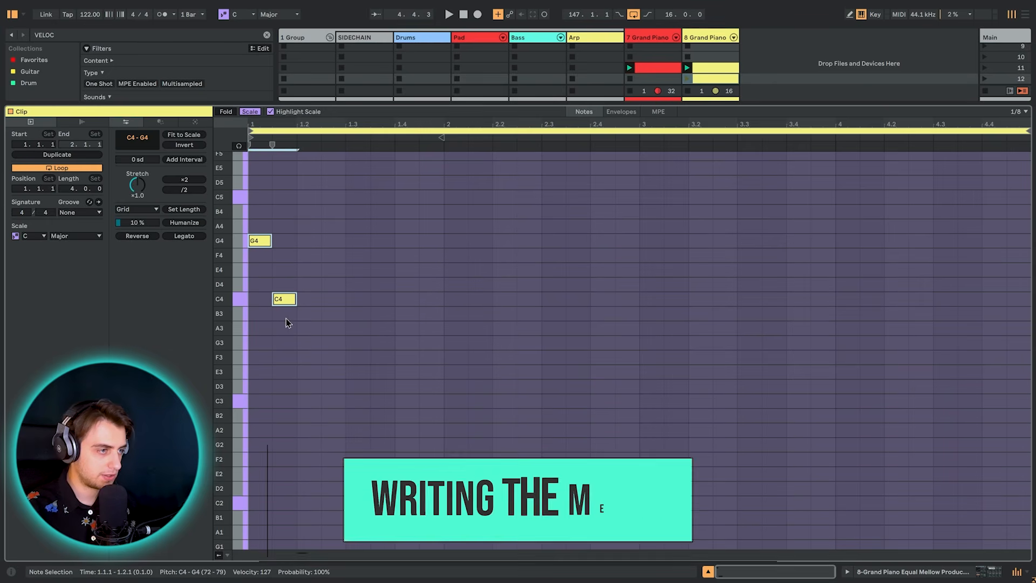
Step: Duplicate the G4 and C4 eighth-note pair until it fills all four bars, then play the pattern briefly
key(ctrl+a)
key(ctrl+d)
key(ctrl+d)
key(ctrl+d)
key(ctrl+d)
key(ctrl+d)
key(ctrl+d)
key(ctrl+d)
key(ctrl+d)
key(ctrl+d)
key(ctrl+d)
key(ctrl+d)
key(ctrl+d)
key(ctrl+d)
key(ctrl+d)
key(ctrl+d)
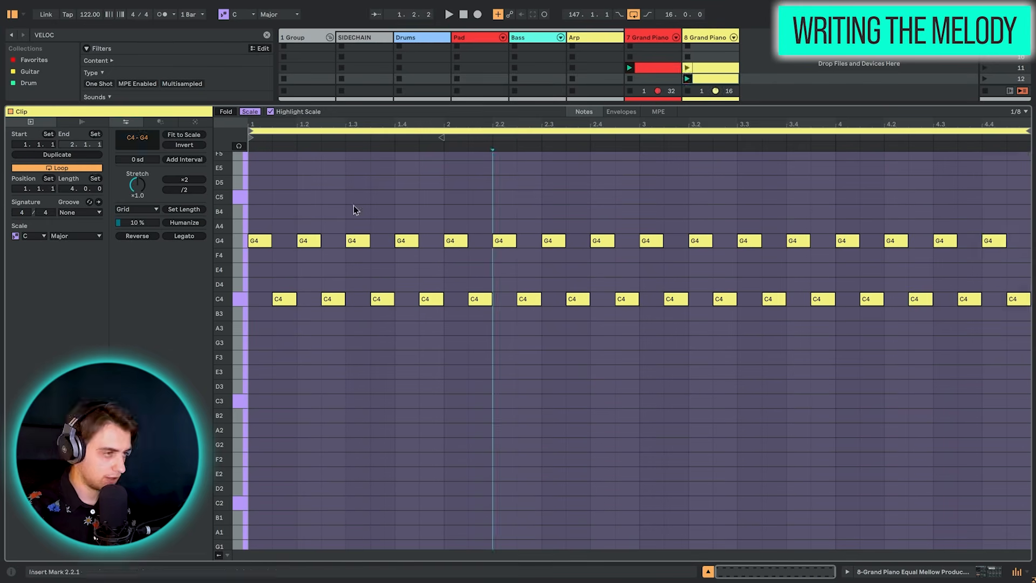
key(space)
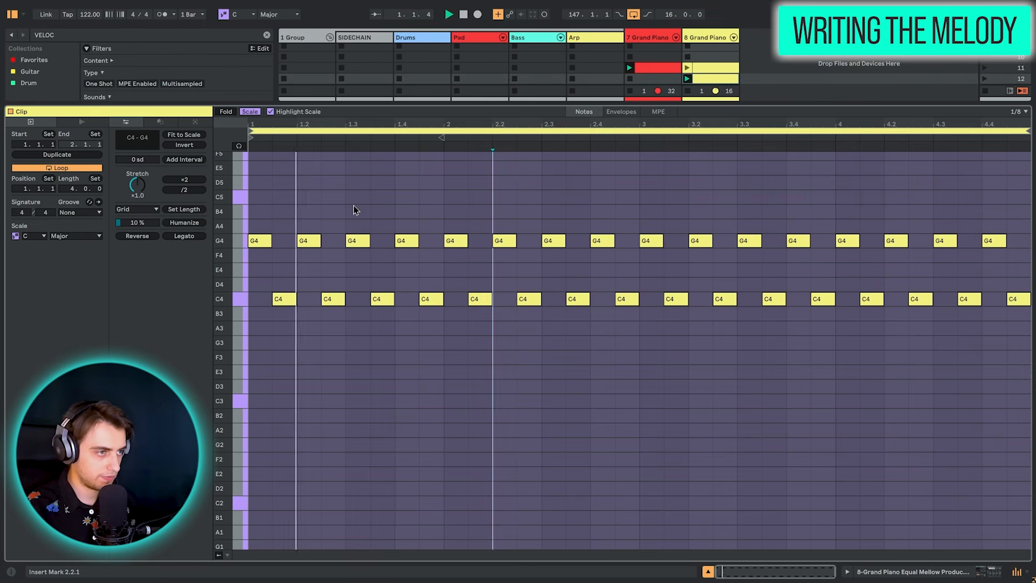
key(space)
click(354, 206)
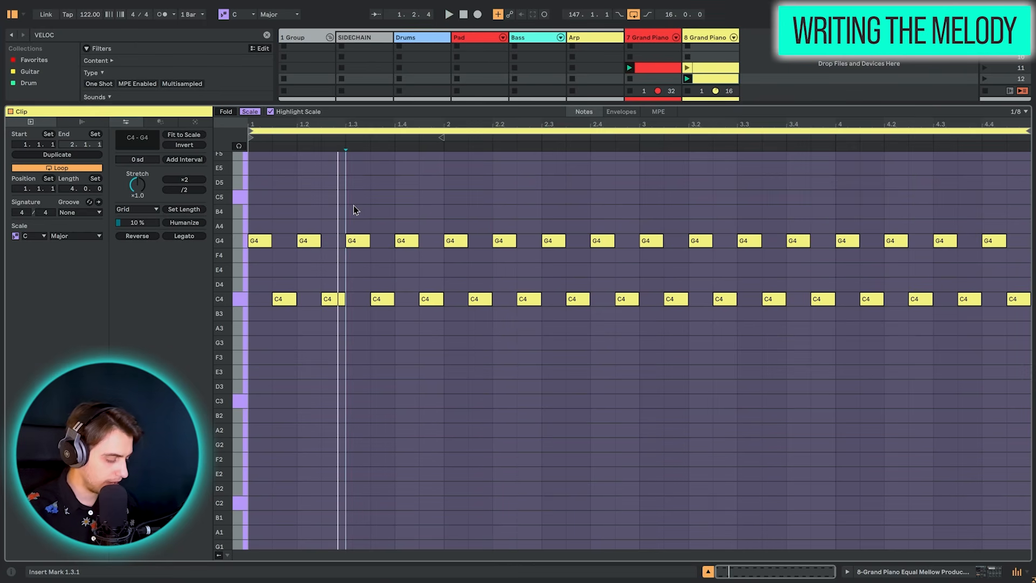
Step: Transpose all notes in the clip down one octave to G3 and C3 and play the pattern
key(ctrl+a)
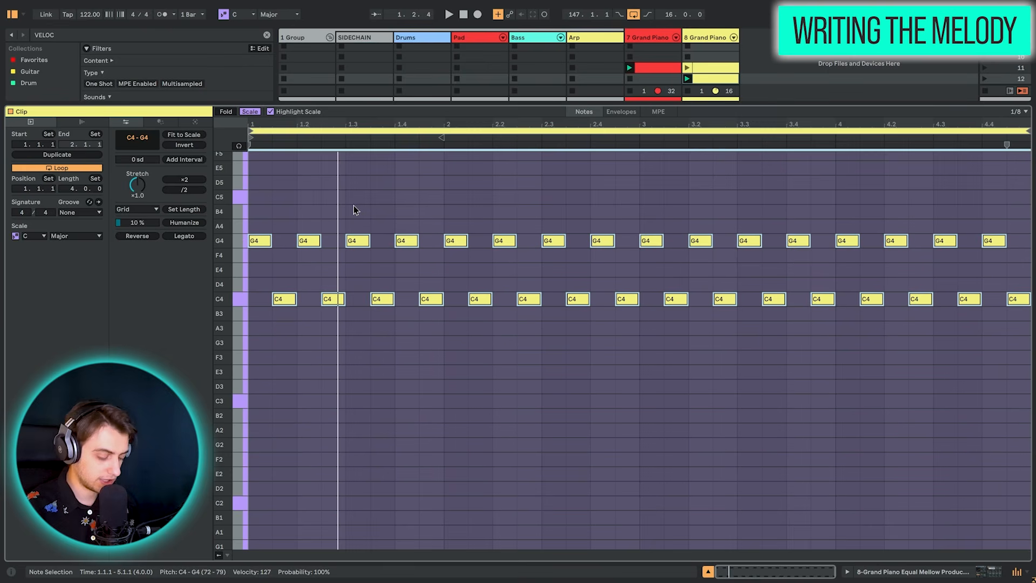
key(shift+Down)
key(space)
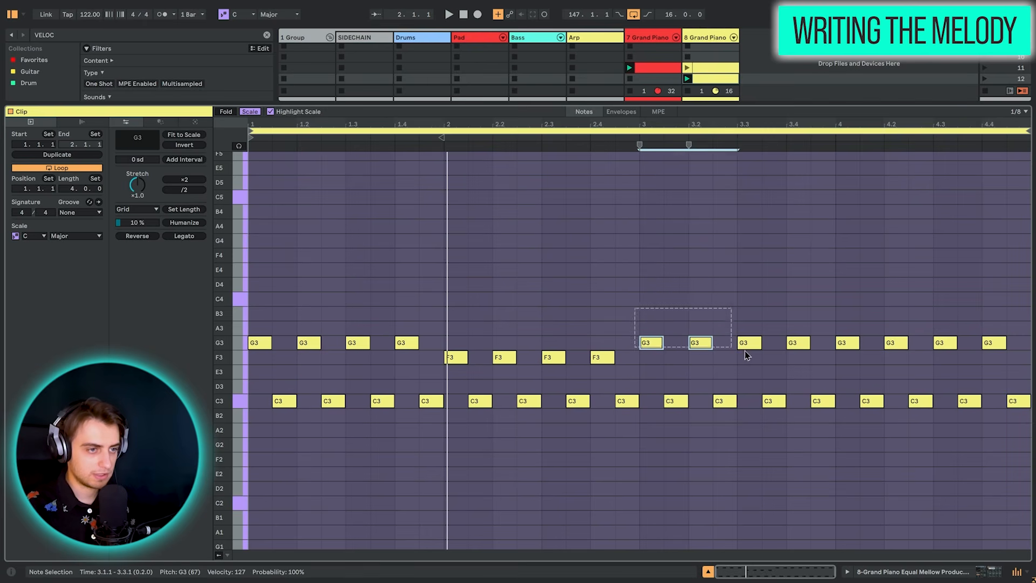
Step: Lower the G3 notes to F3 in bar 2, E3 in bar 3 and D3 in bar 4, and raise the last C3 to E3
drag(745, 351, 805, 364)
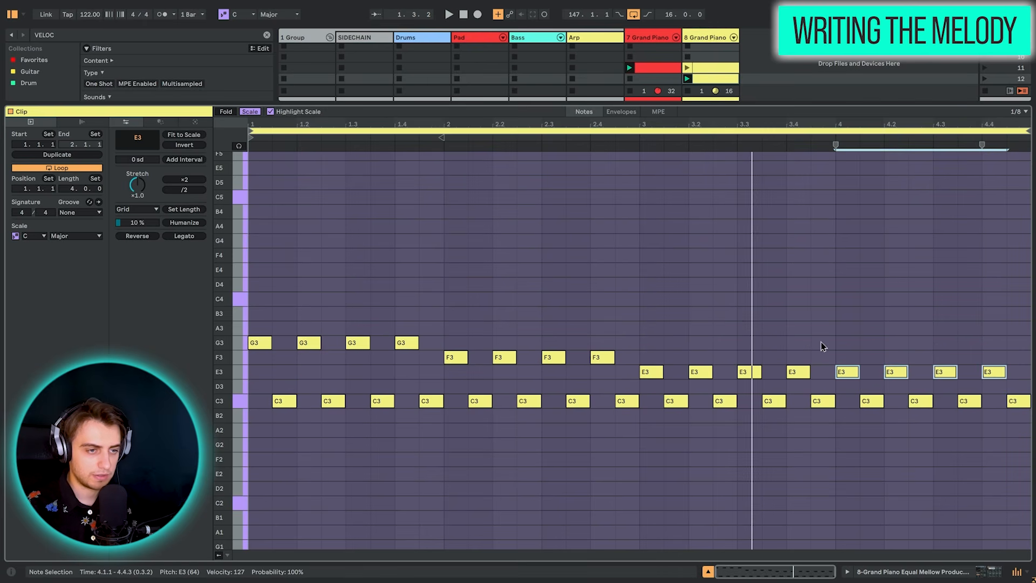
key(Down)
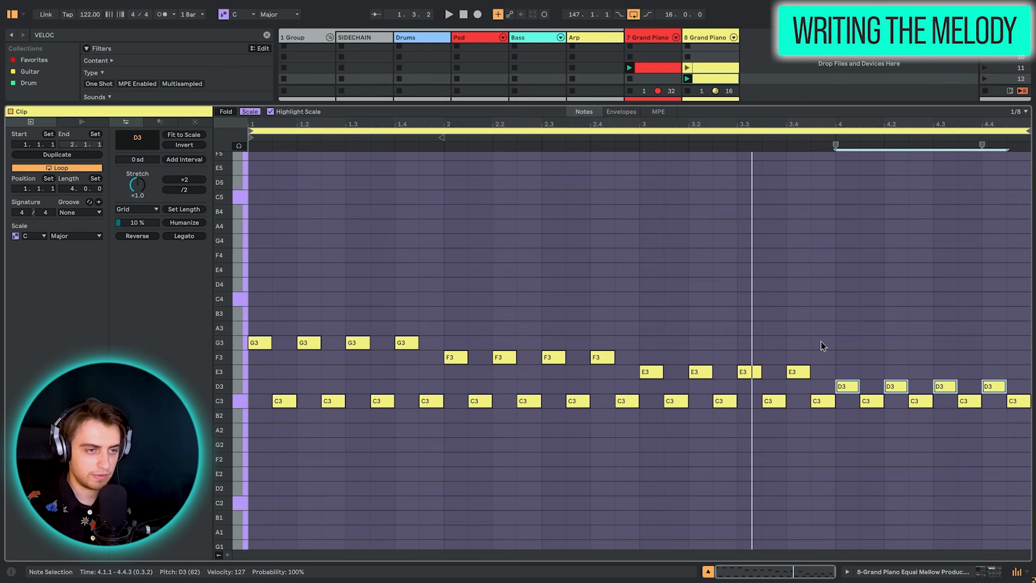
click(1021, 411)
drag(1020, 409, 1020, 379)
Step: Show the velocity lane and lower all notes to velocity 91 while playing the melody
scroll(1019, 379, down, 3)
click(219, 556)
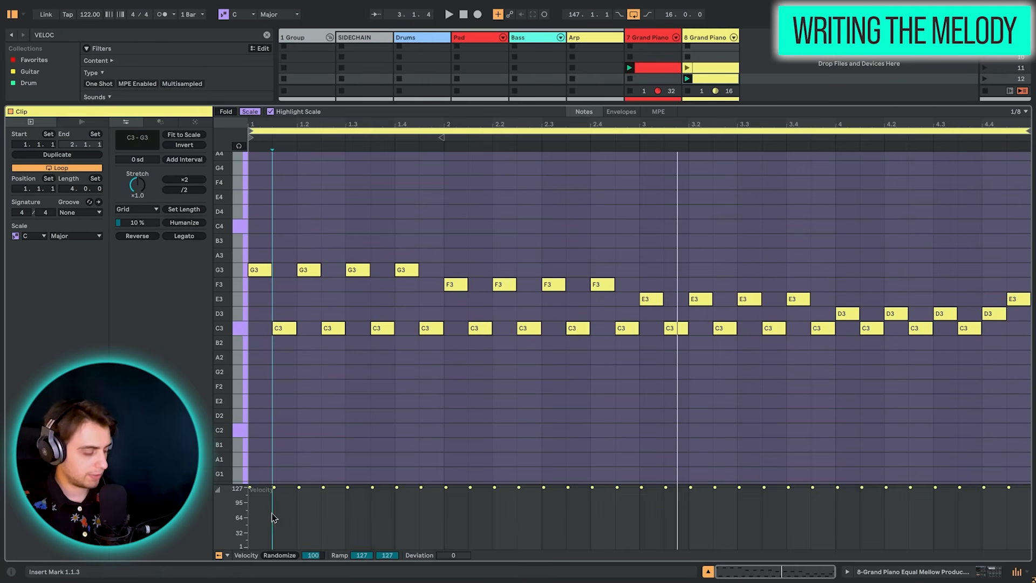
key(ctrl+a)
key(space)
drag(294, 501, 295, 505)
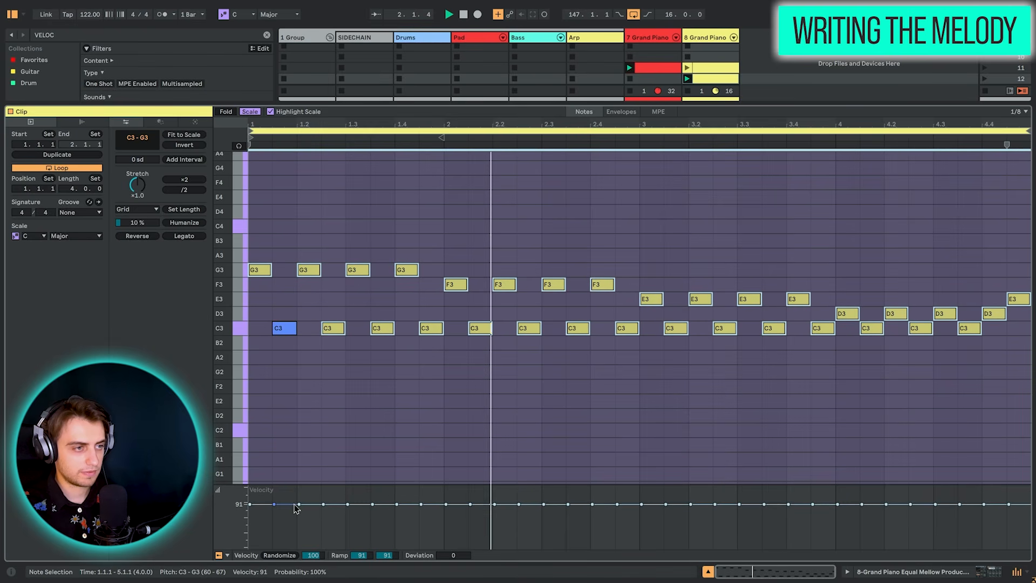
click(439, 437)
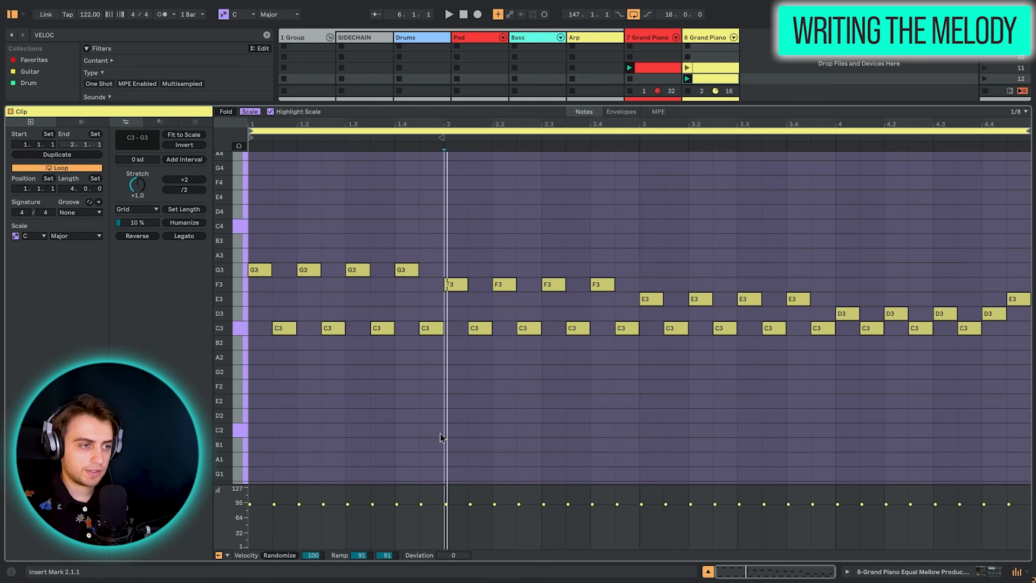
Step: Set the fixed grid to 1/16 and delete the existing notes from the clip
right_click(441, 437)
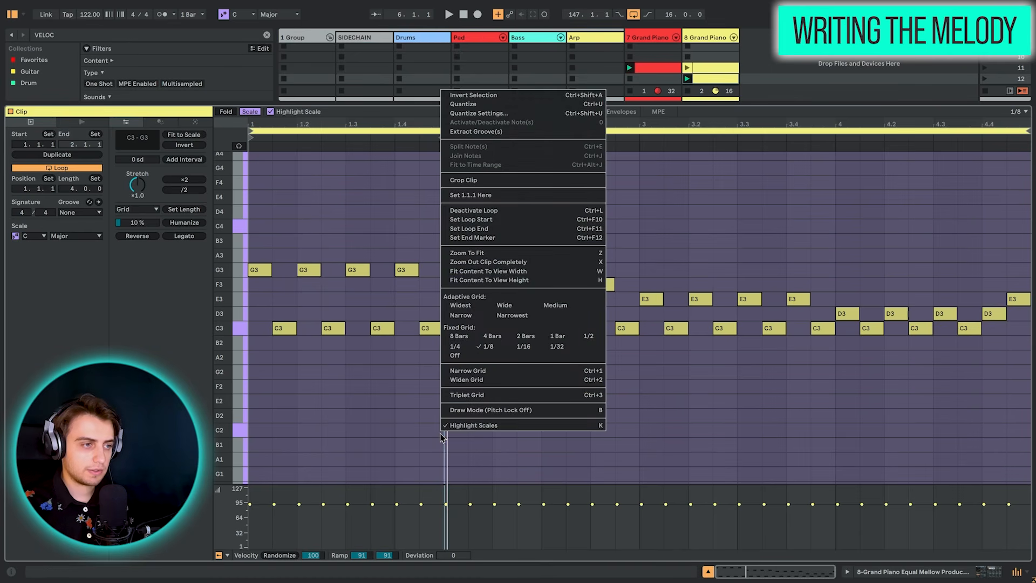
click(521, 351)
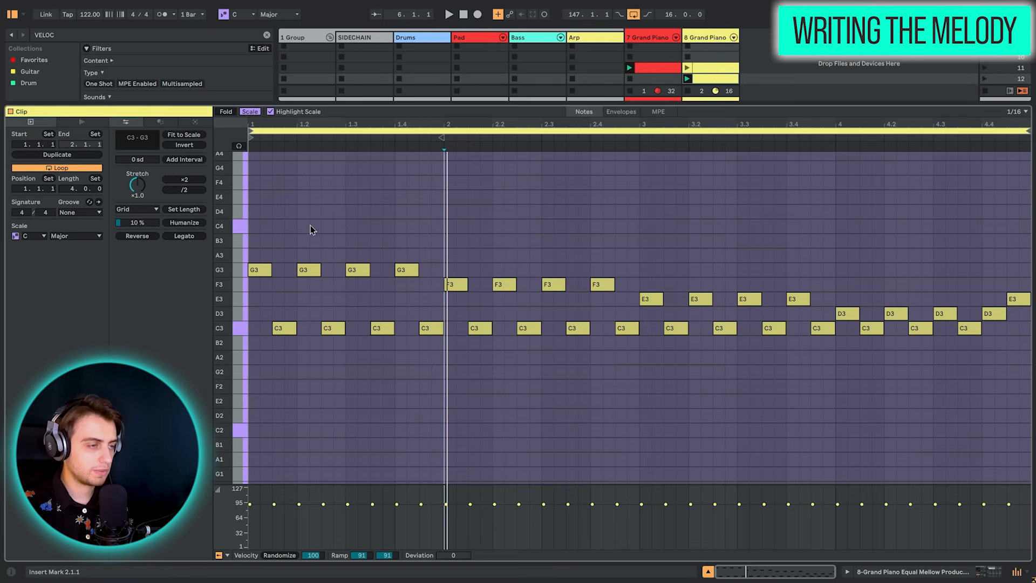
drag(310, 220, 847, 435)
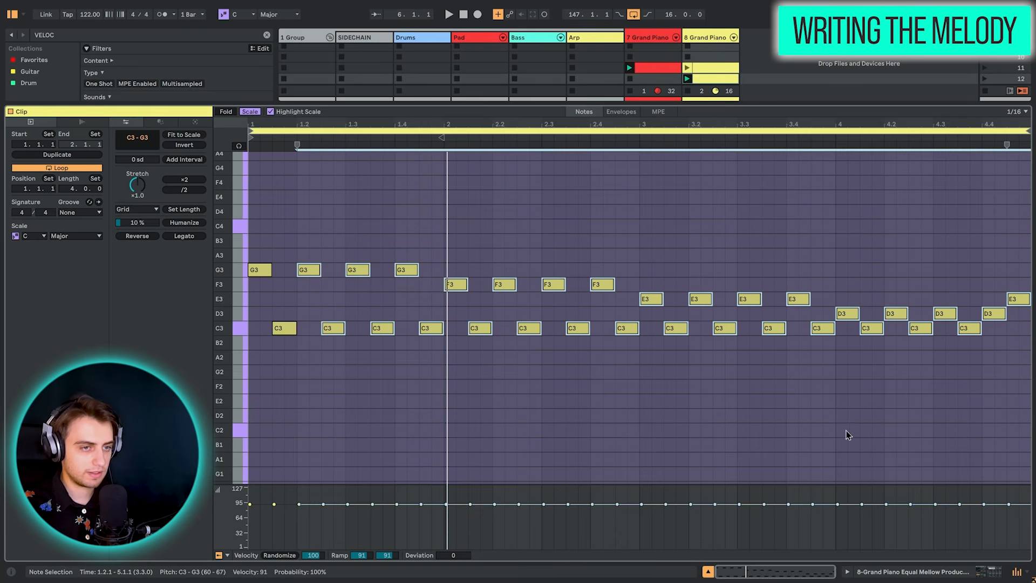
key(Delete)
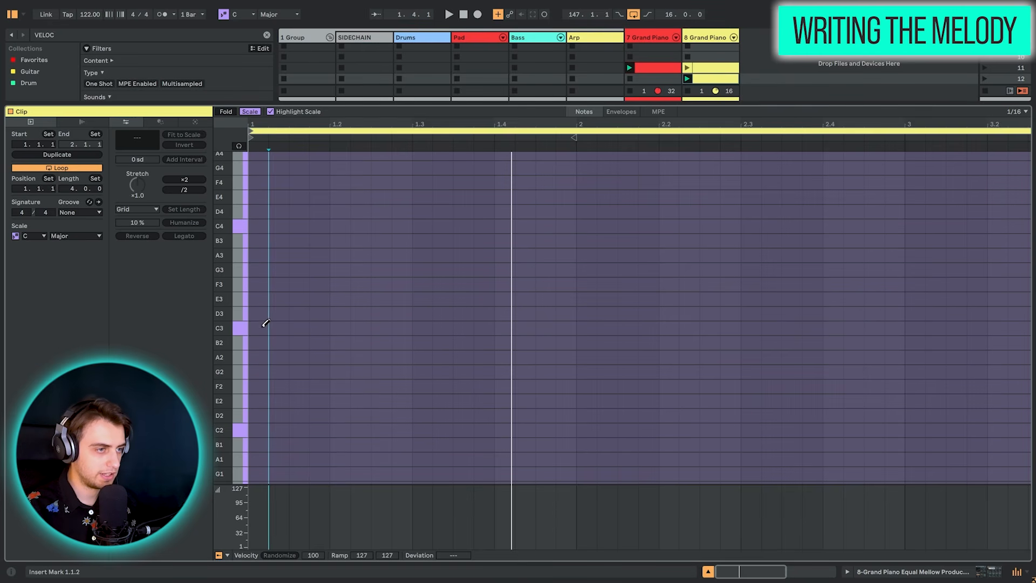
Step: Draw six sixteenth-note C3s in bar 1 at 1.1.1, 1.1.4, 1.2.3, 1.3.2, 1.4.1 and 1.4.3, and play the rhythm
drag(263, 326, 568, 327)
key(ctrl+z)
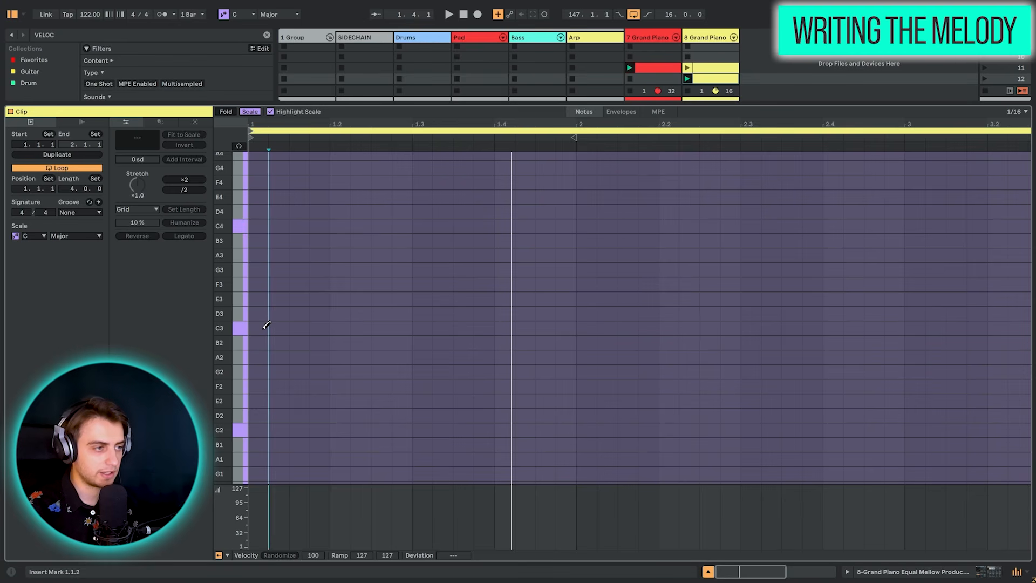
click(265, 326)
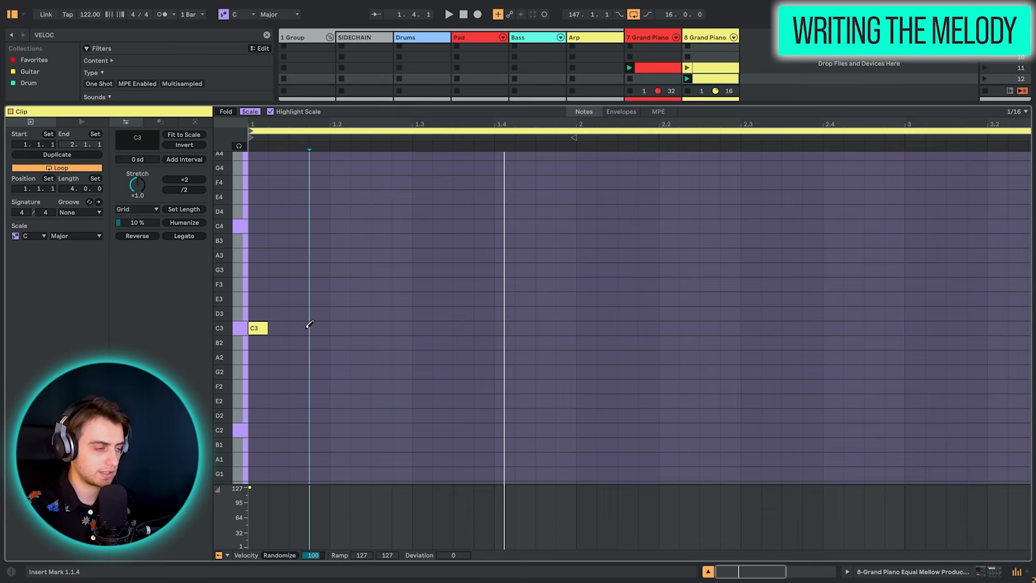
click(311, 328)
click(380, 328)
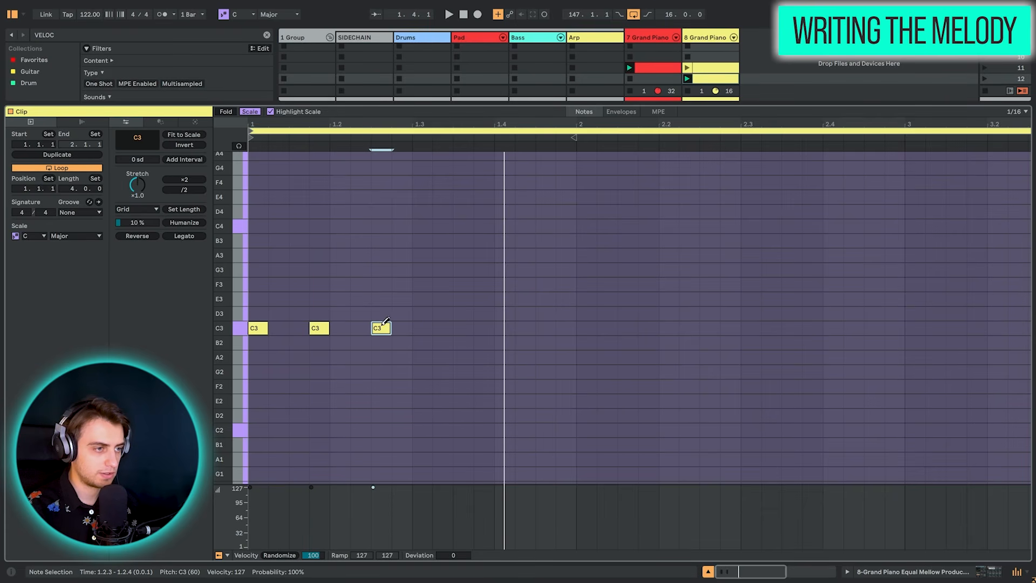
click(443, 328)
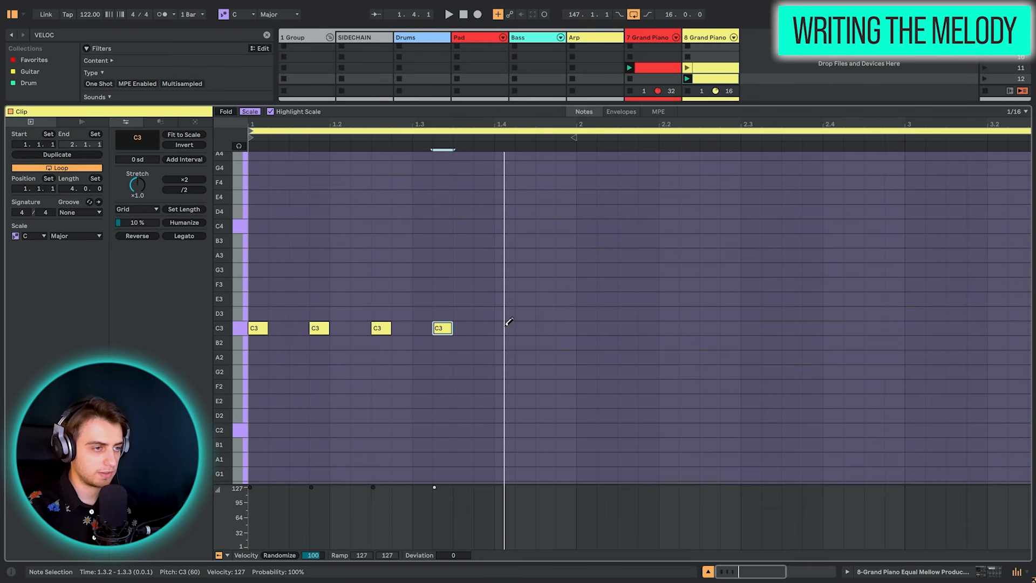
click(504, 327)
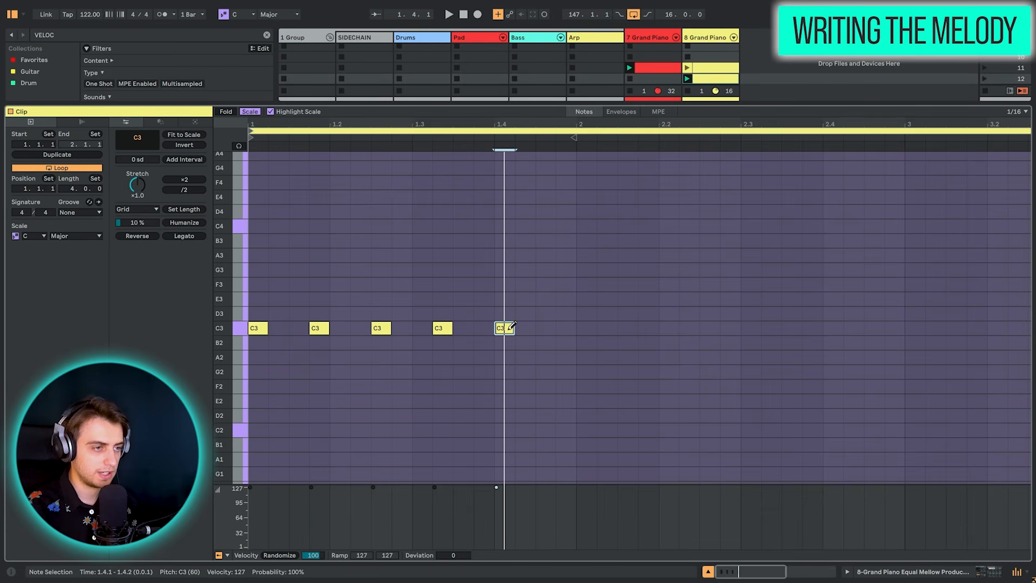
click(545, 327)
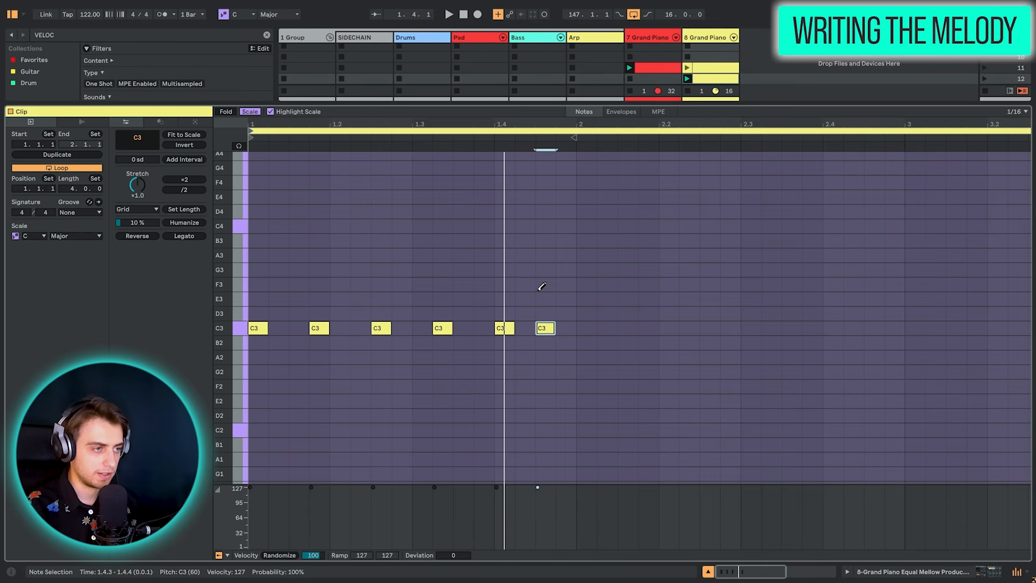
key(space)
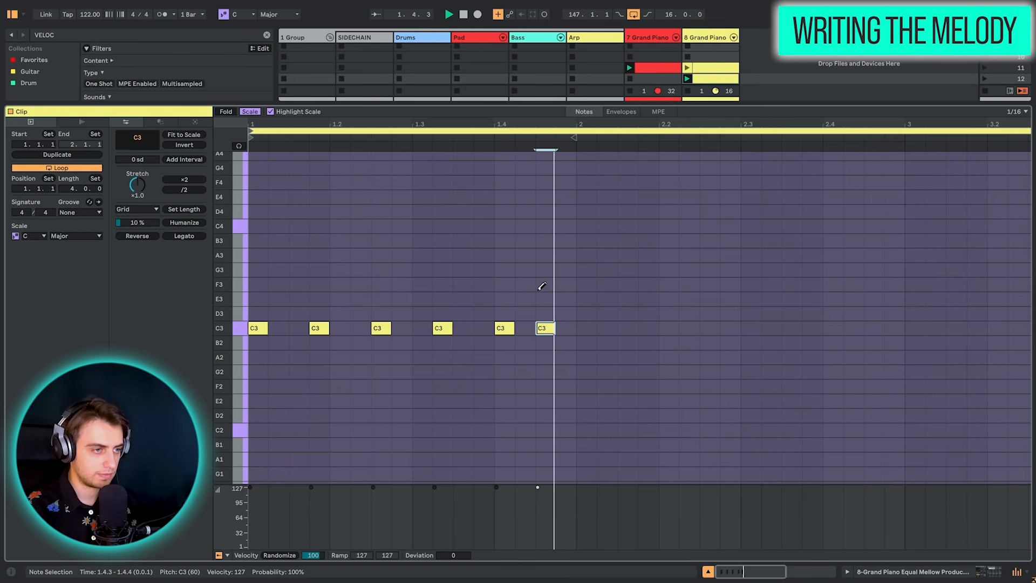
key(space)
key(b)
Step: Raise the first, third and fifth C3 notes in bar 1 to G3 and play the pattern
drag(286, 364, 236, 291)
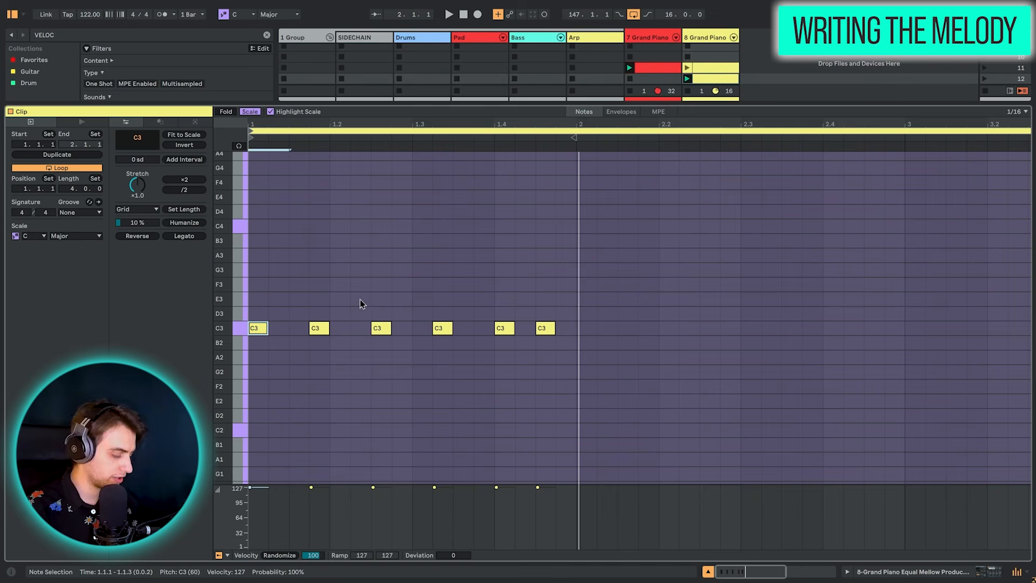
shift+click(381, 328)
shift+click(503, 328)
drag(502, 328, 505, 276)
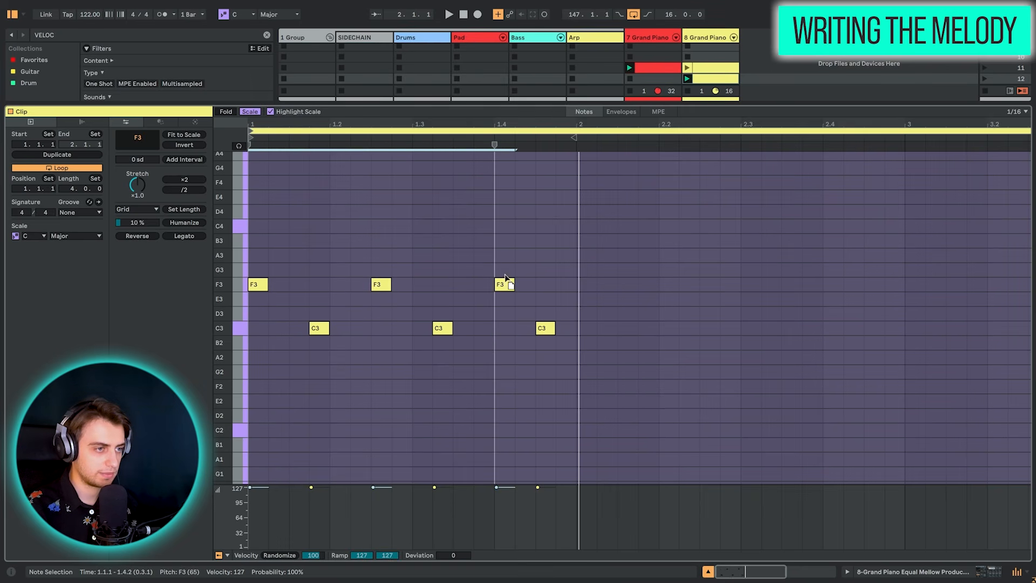
key(Up)
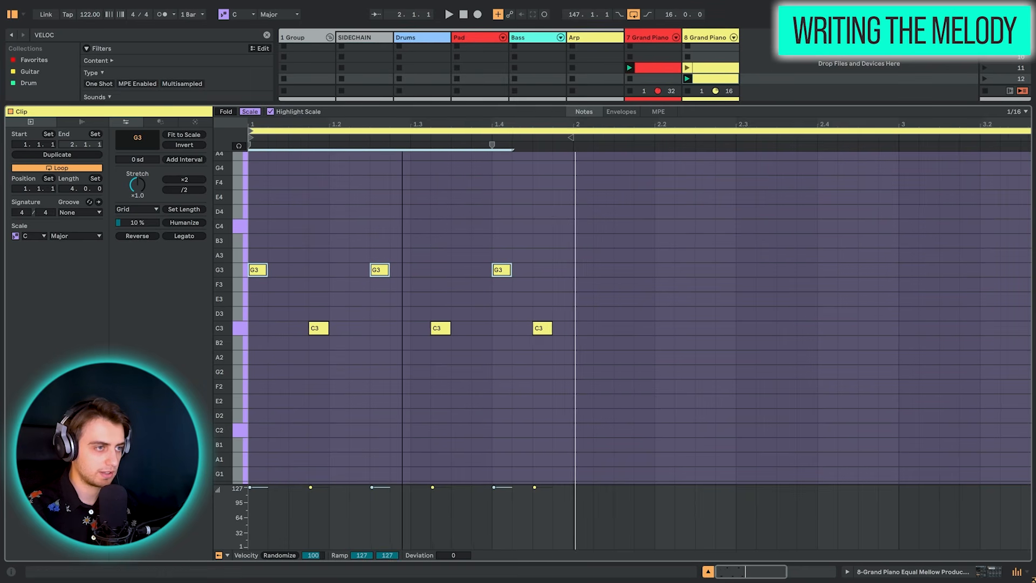
key(minus)
key(space)
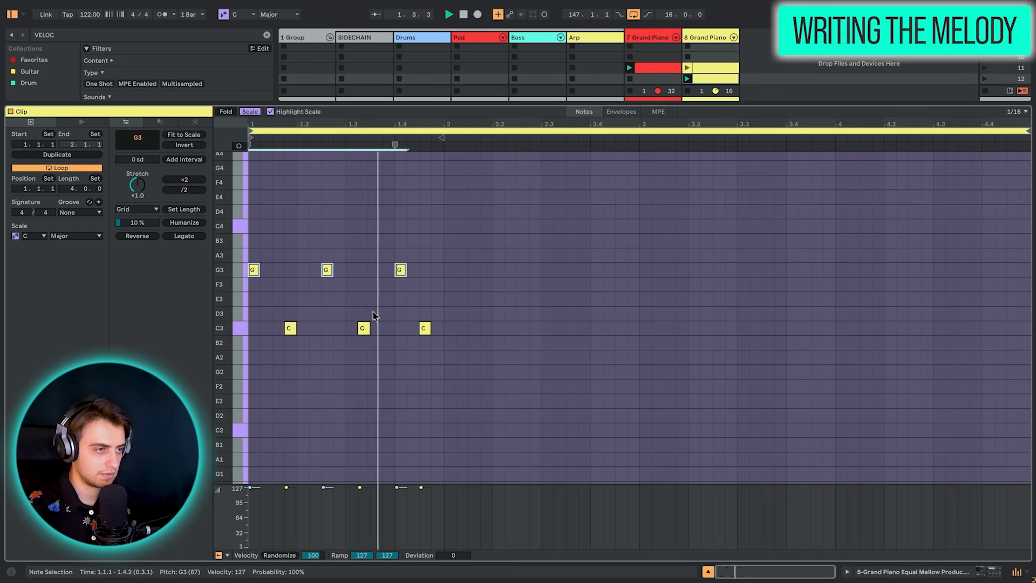
key(space)
Step: Lengthen all six notes in bar 1 to eighth notes and play the pattern
click(439, 352)
drag(436, 347, 271, 269)
key(space)
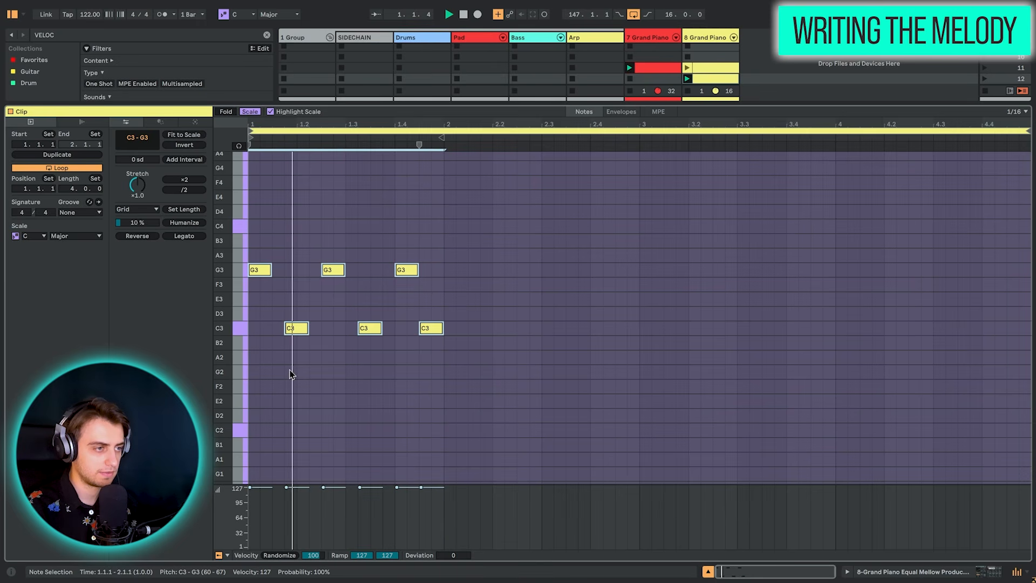
key(space)
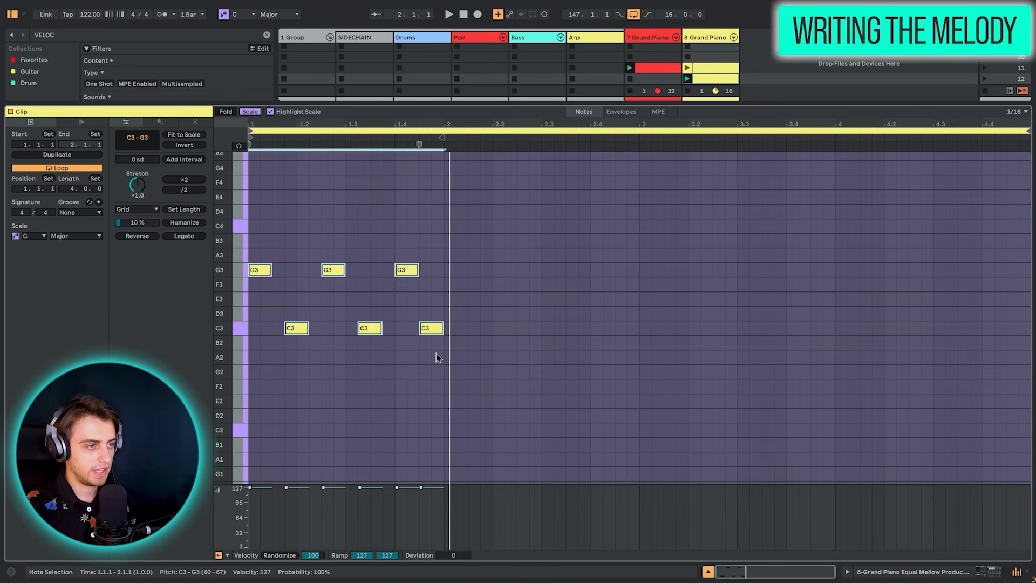
Step: Duplicate the bar 1 pattern through bars 2 to 4 and lower the G3 notes in bar 2 to F3
drag(436, 353, 258, 237)
key(ctrl+d)
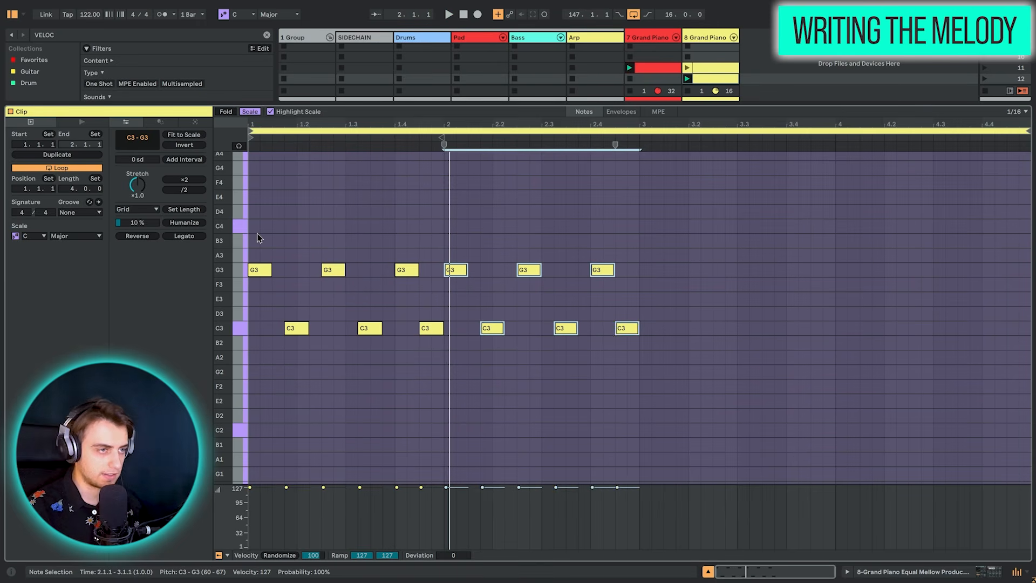
key(Down)
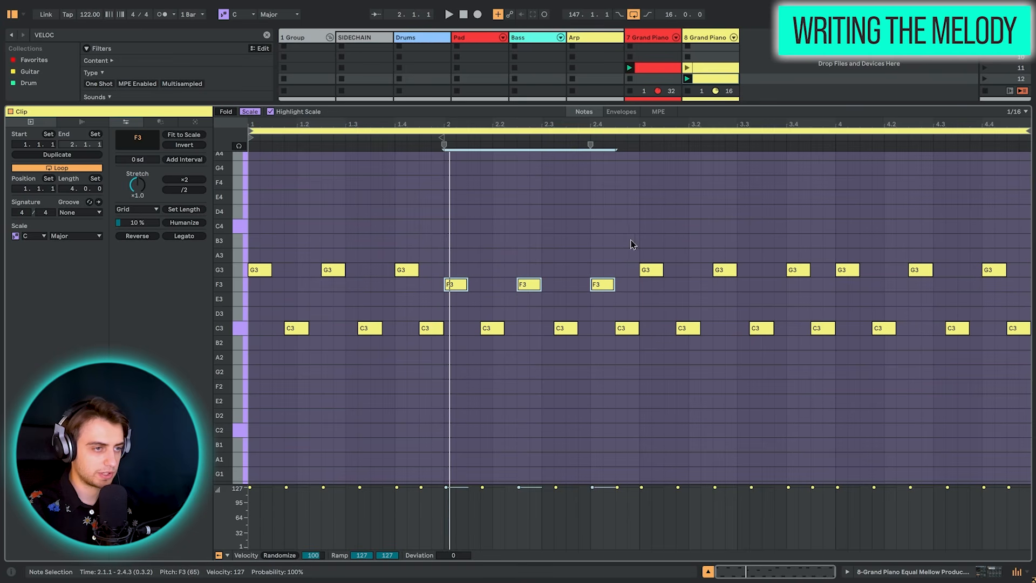
Step: Lower the G3 notes to E3 in bar 3 and D3 in bar 4, and raise the clip's last C3 to E3
key(ctrl+d)
key(Down)
key(ctrl+d)
key(Down)
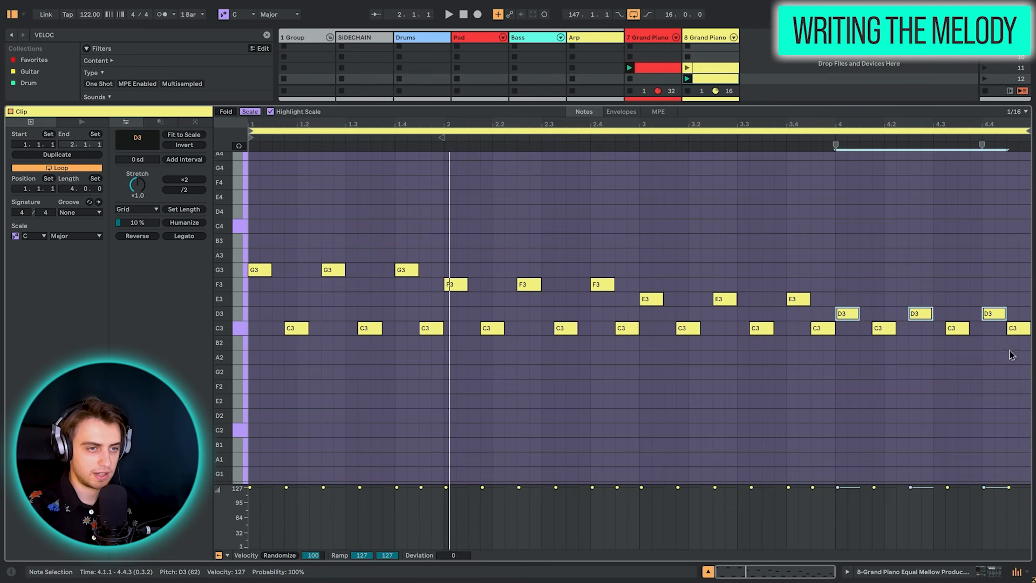
click(1018, 328)
key(Up)
key(Up)
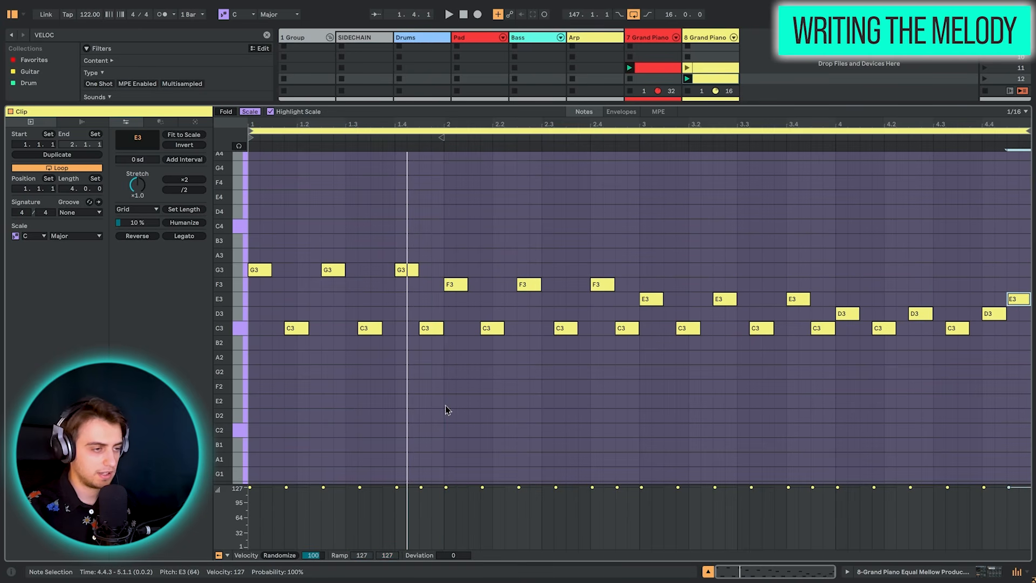
Step: Lower the velocity of all notes in the clip and play the melody
key(ctrl+a)
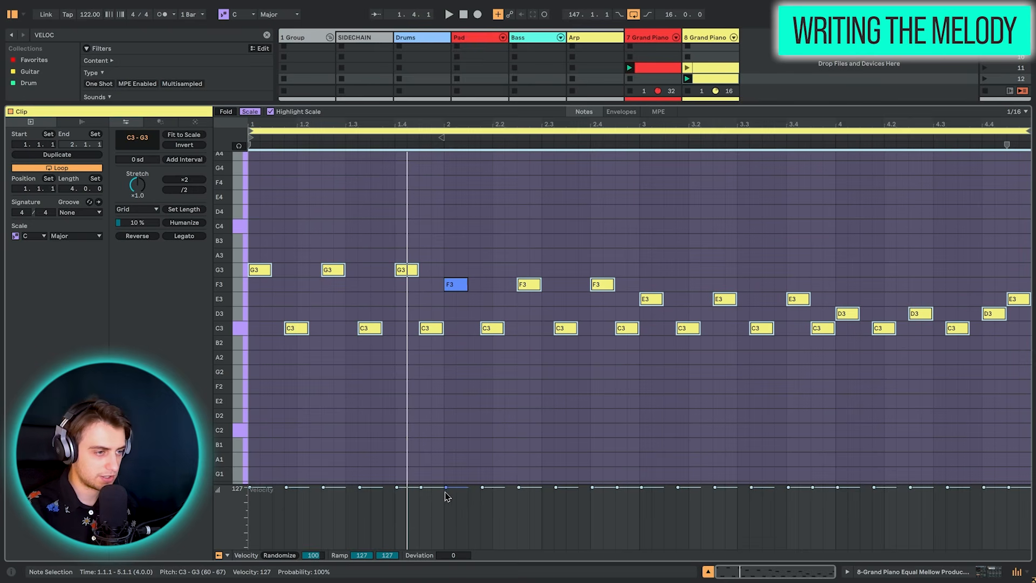
drag(453, 491, 453, 502)
key(space)
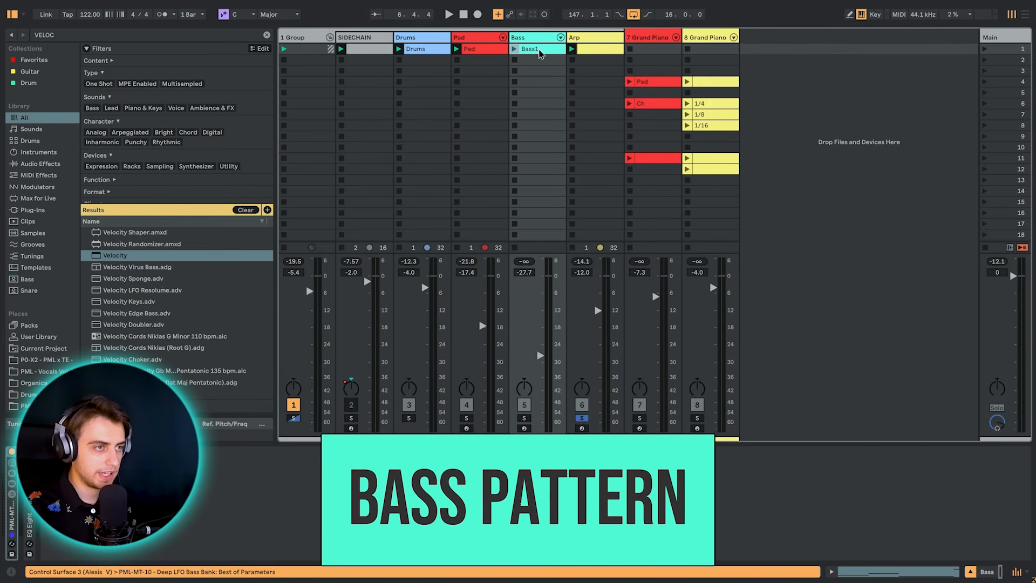
Step: Replace the Bass1 clip in scene 1 of the Bass track with a copy of the 7 Grand Piano clip from scene 11
key(Delete)
click(665, 160)
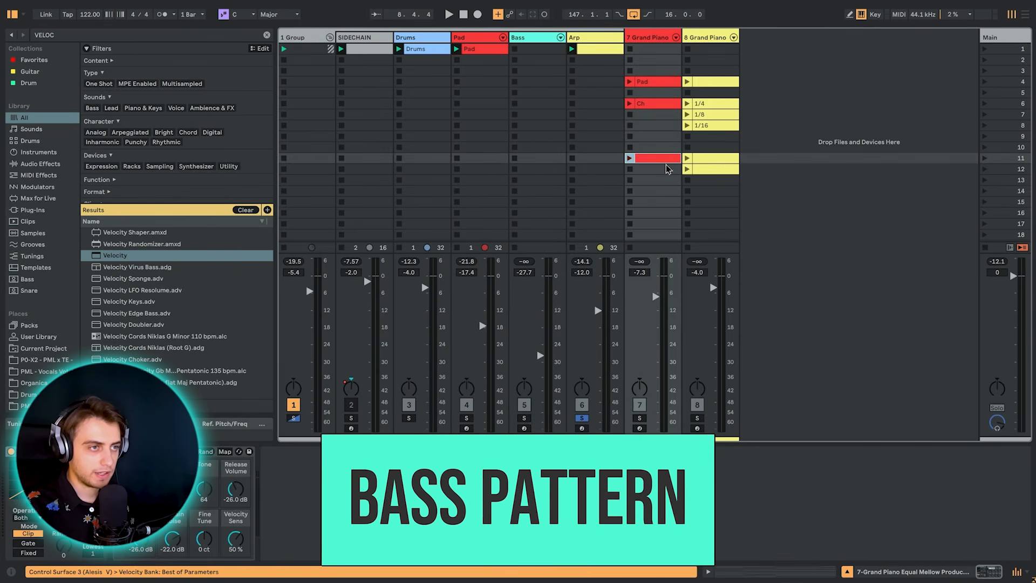
key(super+c)
click(537, 49)
key(super+v)
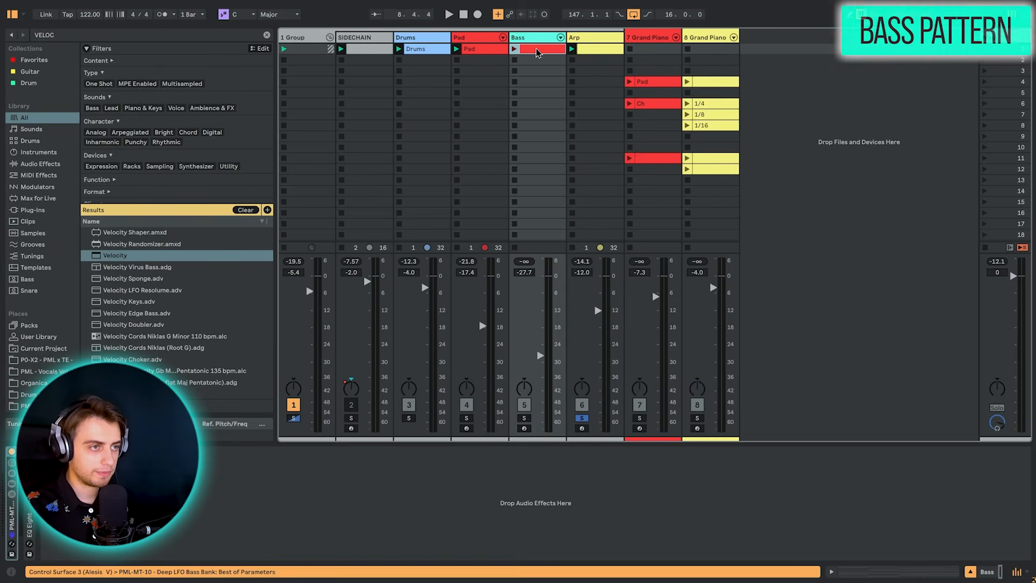
Step: Delete the upper chord notes from the Bass track's scene 1 clip, keeping only the root notes D1, F1 and C1
double_click(537, 48)
drag(318, 171, 1019, 316)
key(Delete)
scroll(801, 322, up, 5)
scroll(755, 311, down, 3)
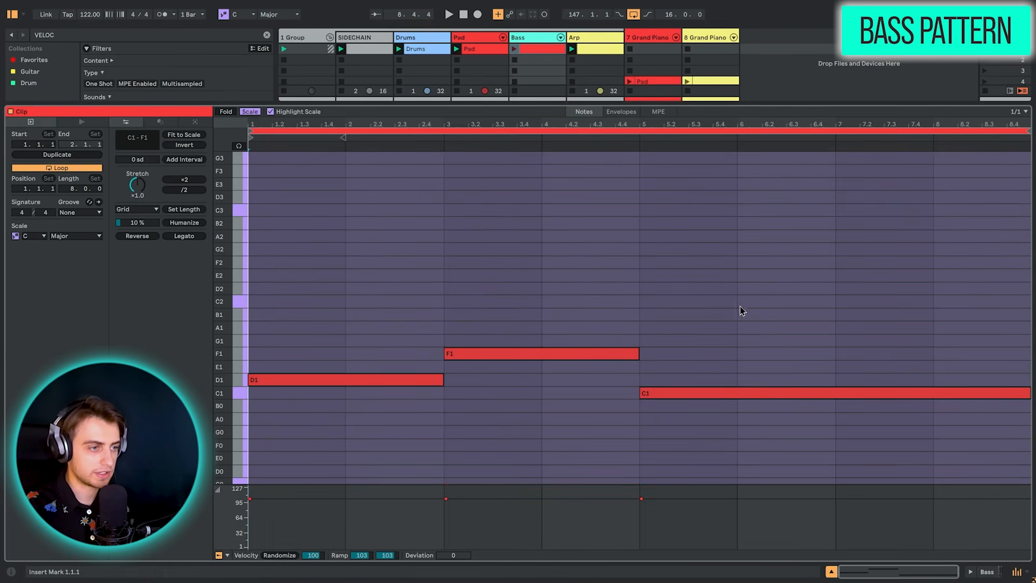
key(shift+Tab)
key(Tab)
key(Tab)
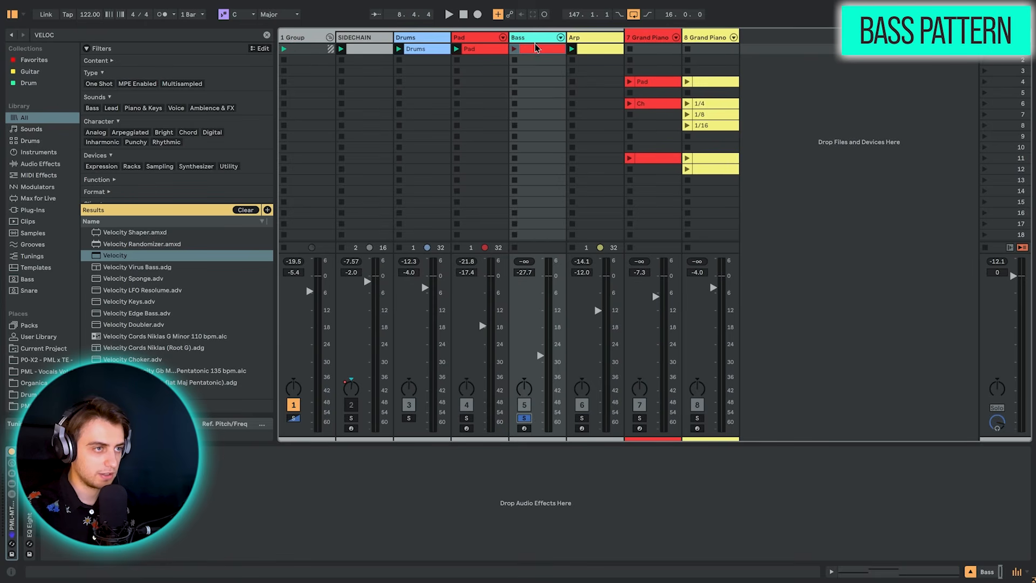
Step: Raise all notes of the Bass clip two octaves to D3, F3 and C3, and turn off the Bass track's solo
double_click(537, 48)
click(442, 288)
key(ctrl+a)
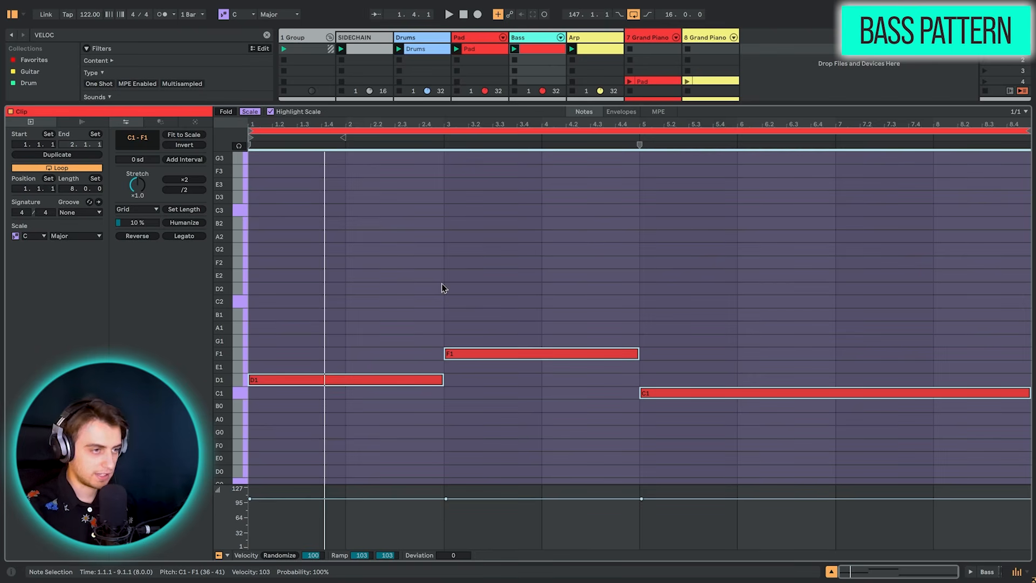
key(shift+Up)
key(shift+Up)
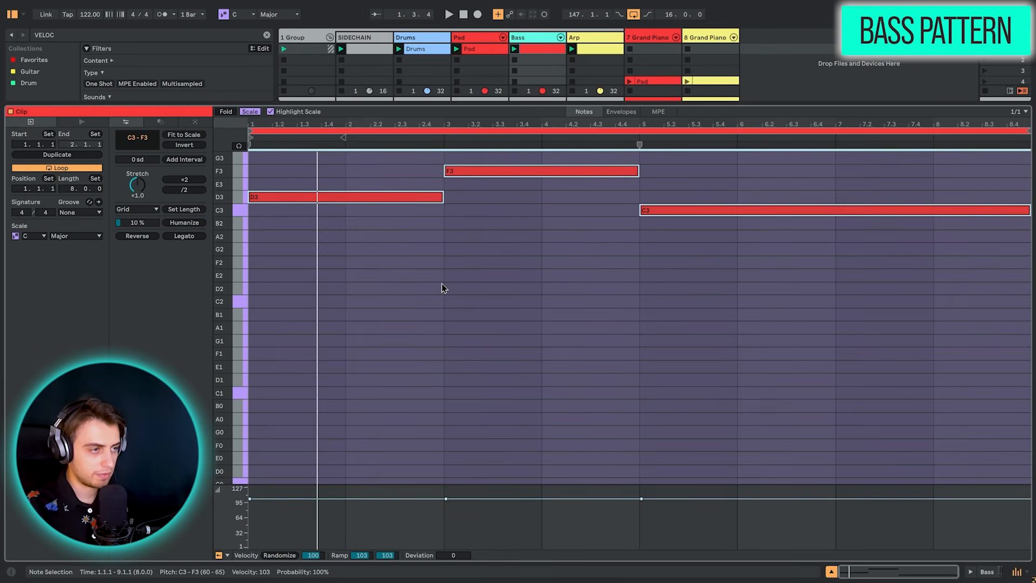
key(space)
key(shift+Tab)
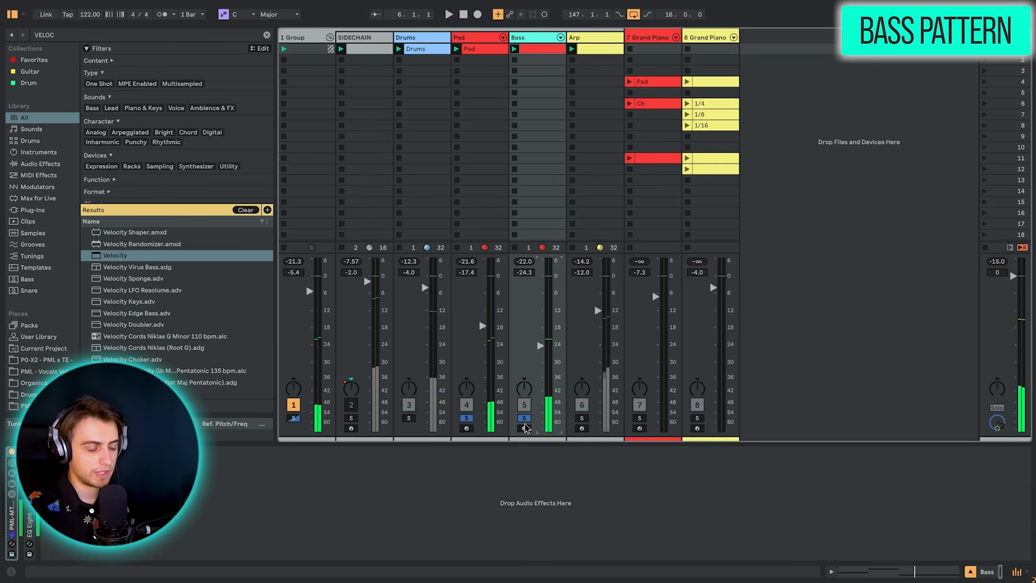
click(524, 418)
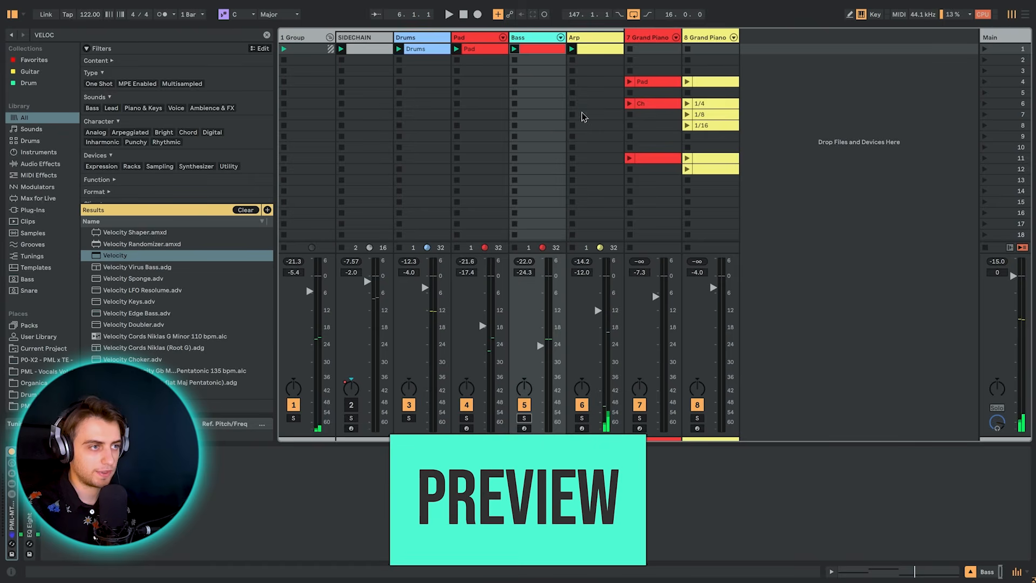
Step: Launch scene 1 and lower the Arp track's volume to -14.6 dB and the Pad track's volume to -18.2 dB
click(974, 53)
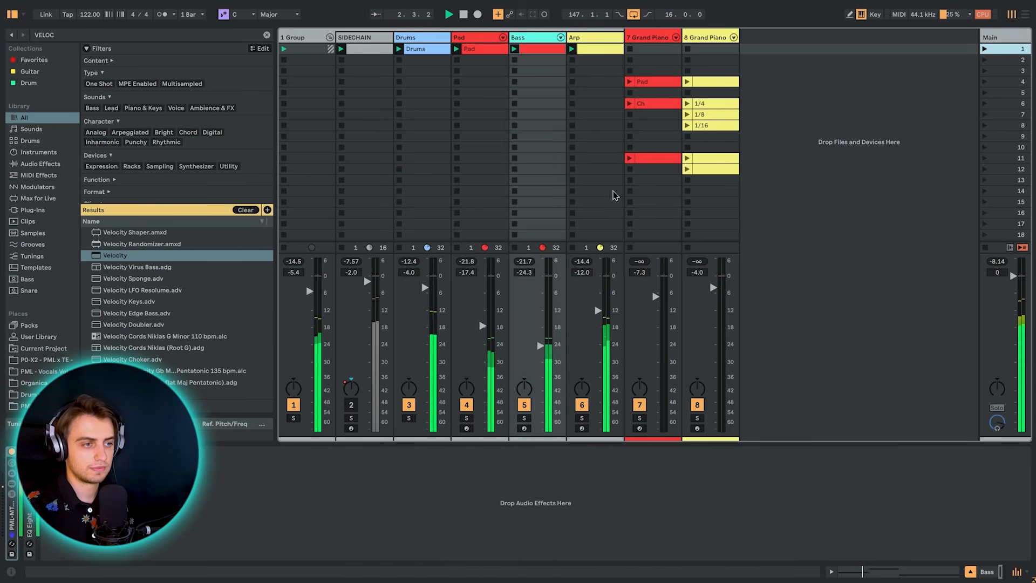
drag(603, 312, 603, 317)
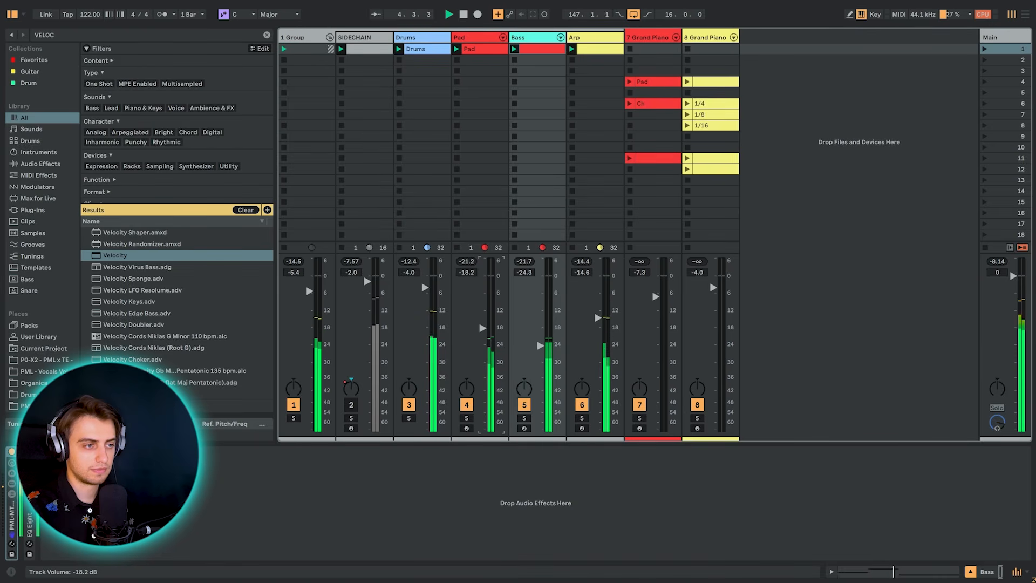
drag(484, 326, 487, 334)
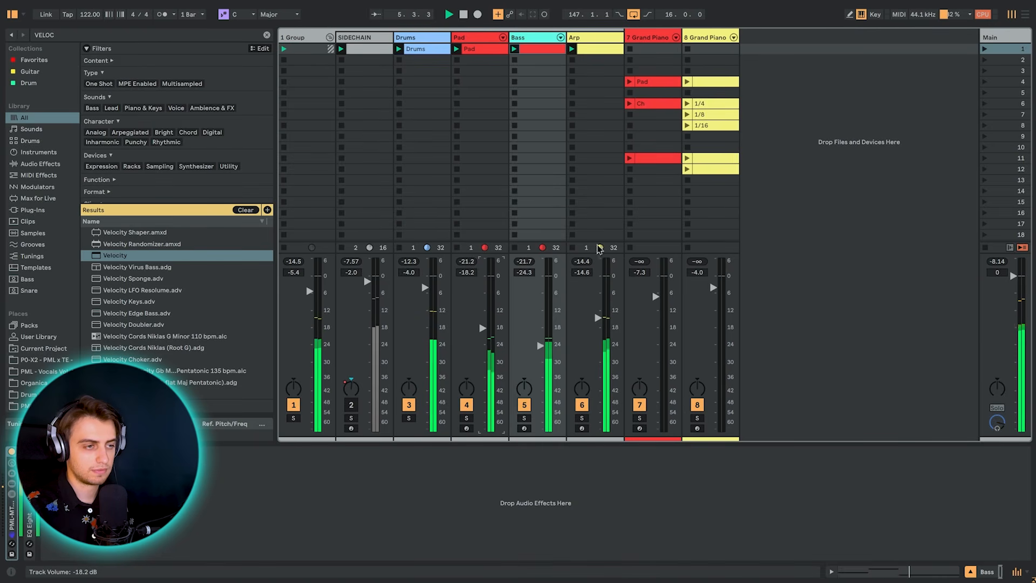
Step: Examine the notes of the Arp and Pad clips in scene 1, separately and overlaid in the note editor with the Arp clip in focus
double_click(594, 51)
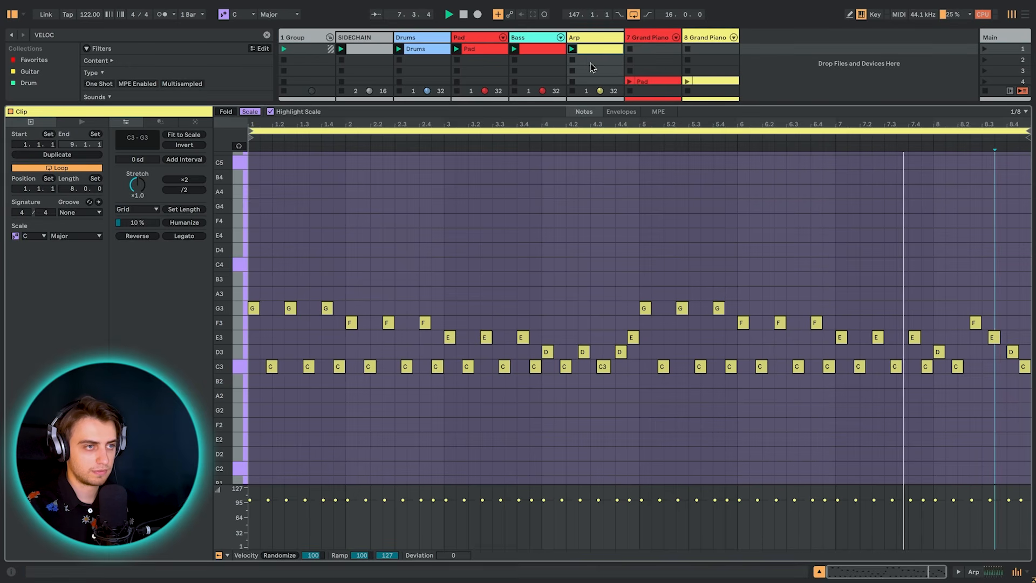
click(491, 53)
click(499, 49)
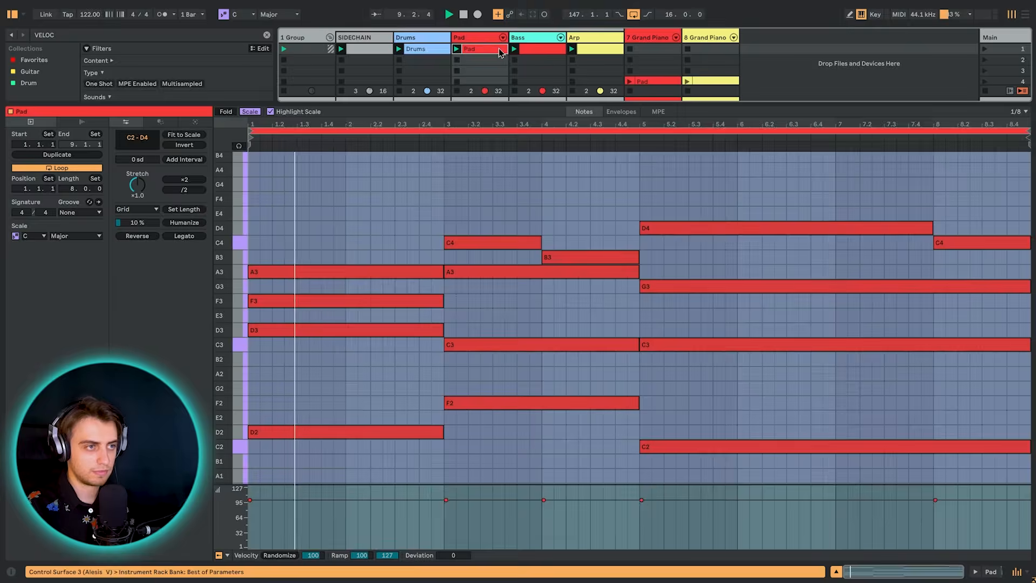
ctrl+click(596, 49)
click(609, 74)
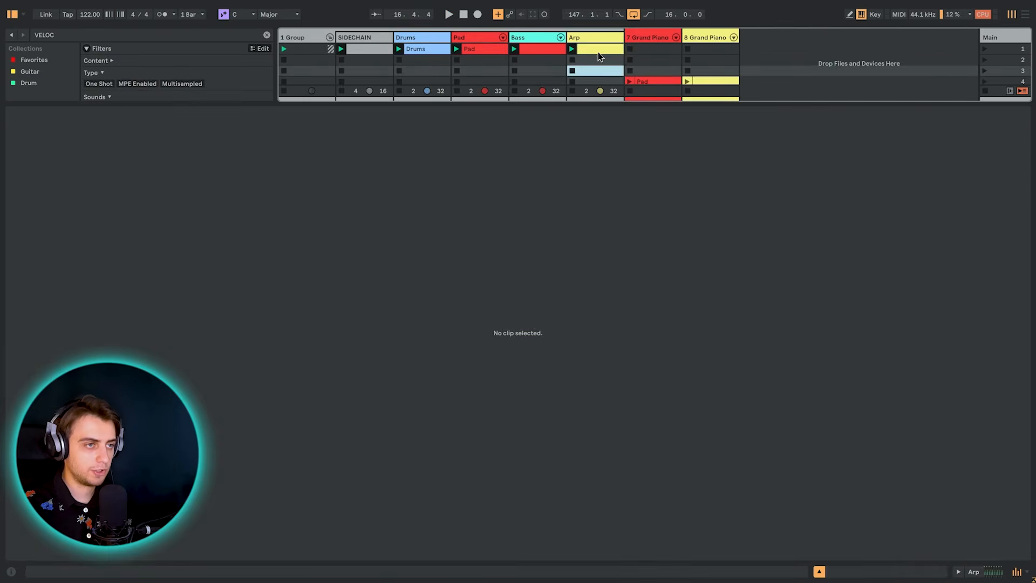
click(598, 52)
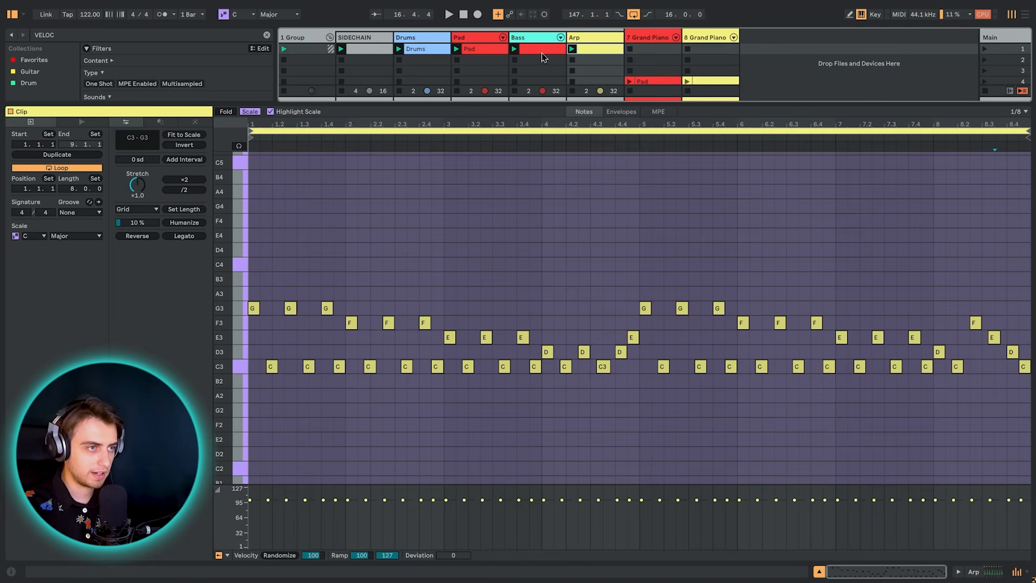
ctrl+click(486, 52)
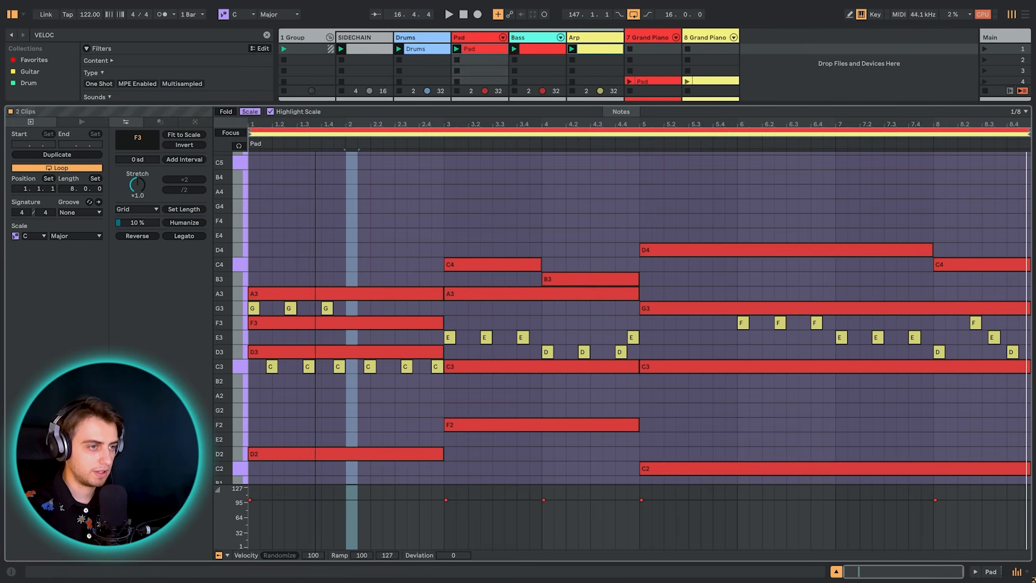
click(270, 133)
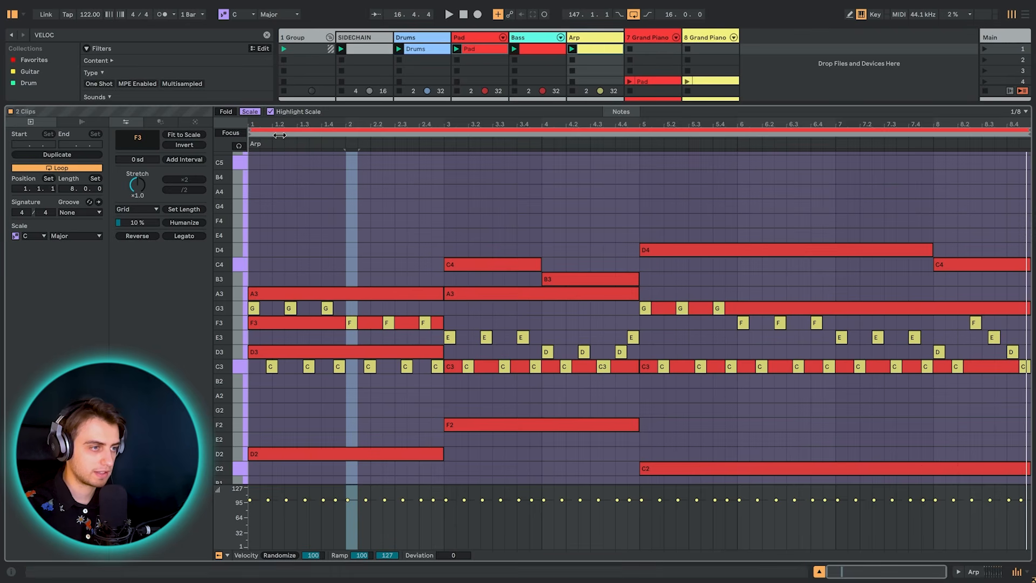
click(279, 136)
Step: Transpose all notes of the Pad clip in scene 1 down one octave
click(480, 51)
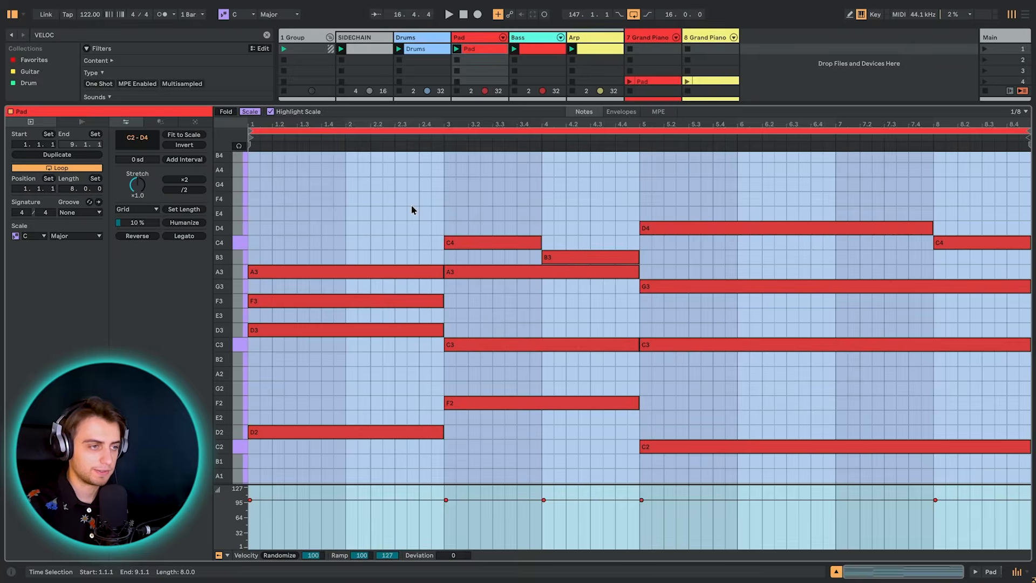
click(416, 198)
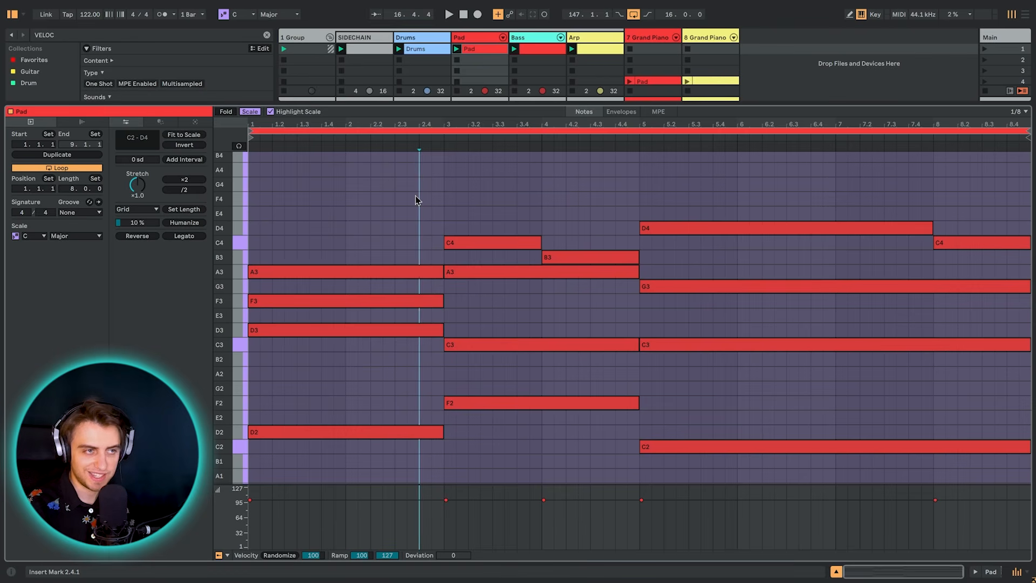
key(ctrl+a)
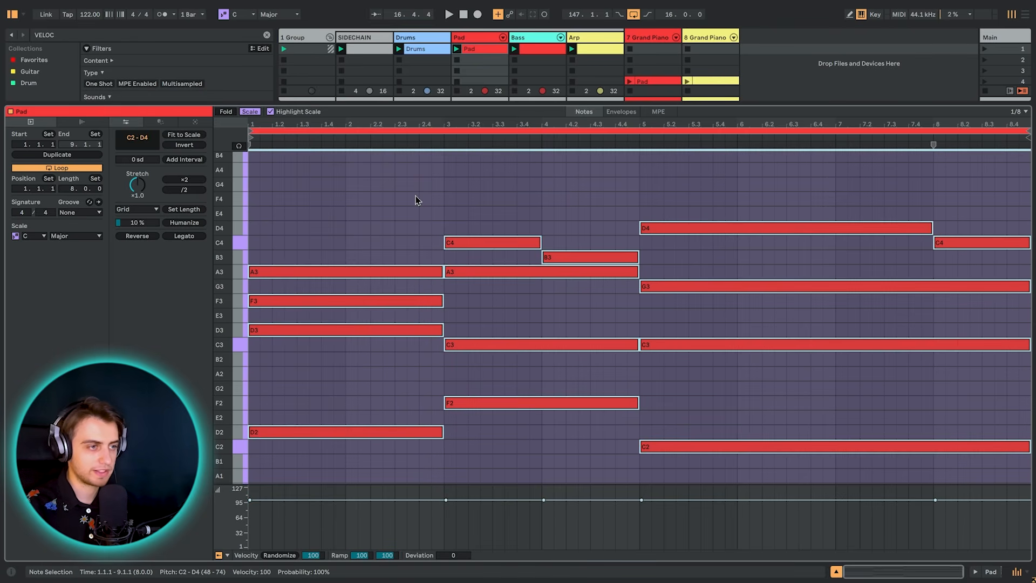
key(shift+Down)
key(shift+Tab)
key(shift+Tab)
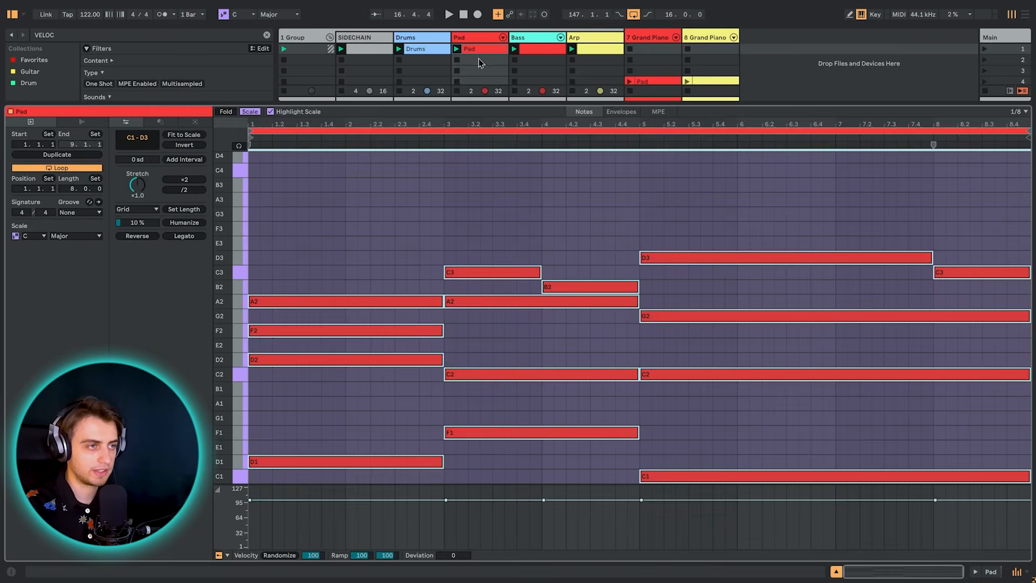
Step: Display the Pad and Arp clips of scene 1 together to compare their note ranges
click(480, 51)
ctrl+click(587, 53)
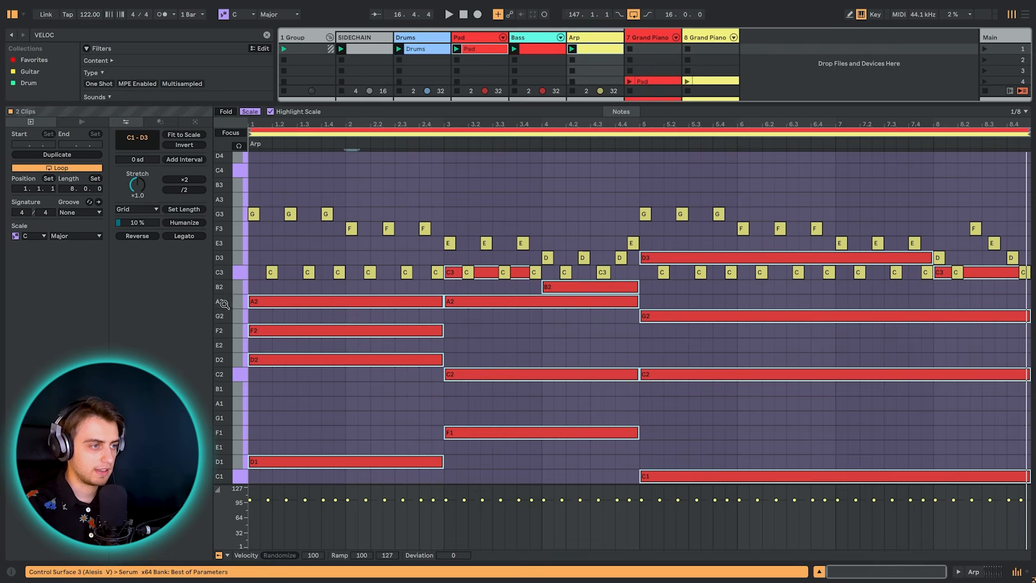
drag(224, 304, 225, 304)
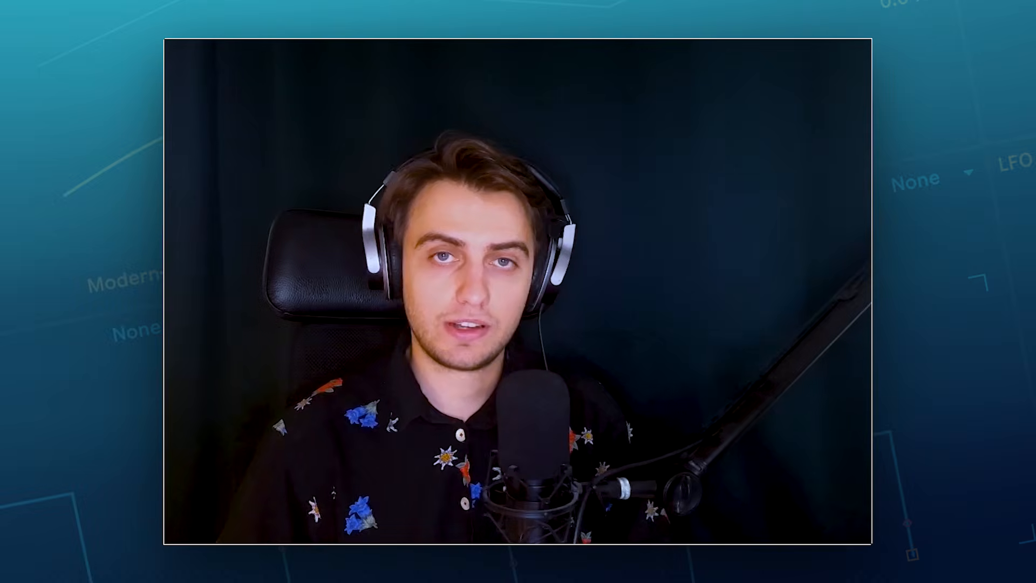